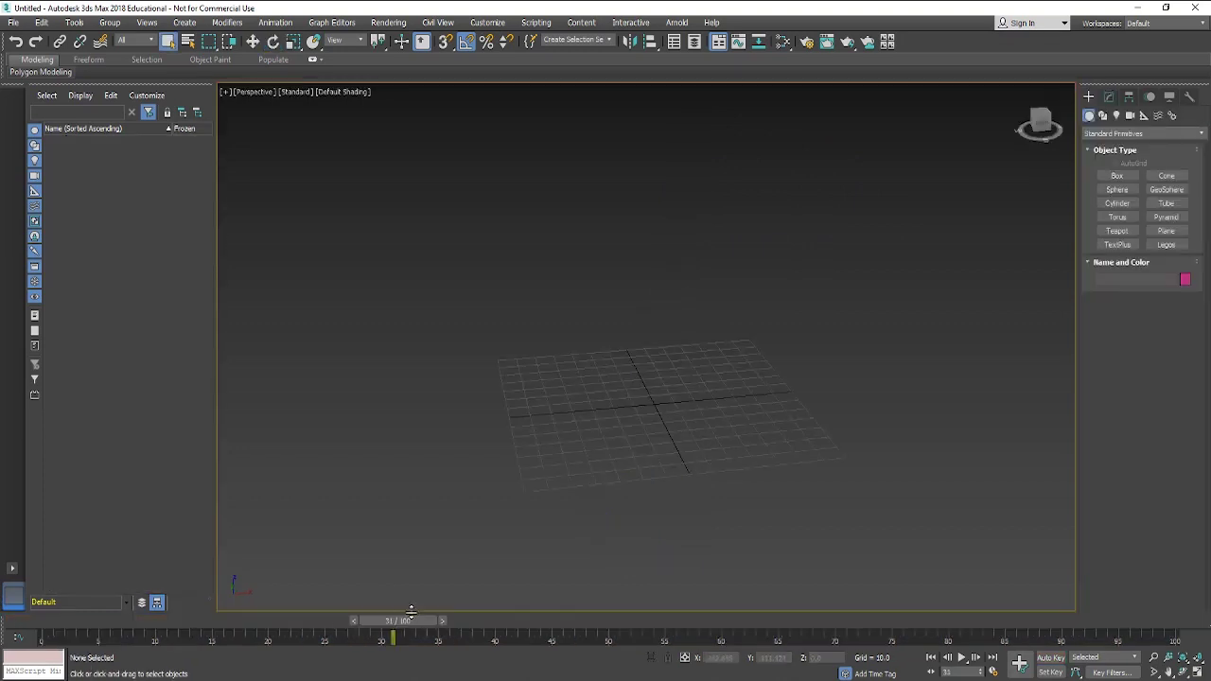
drag(410, 622, 2, 596)
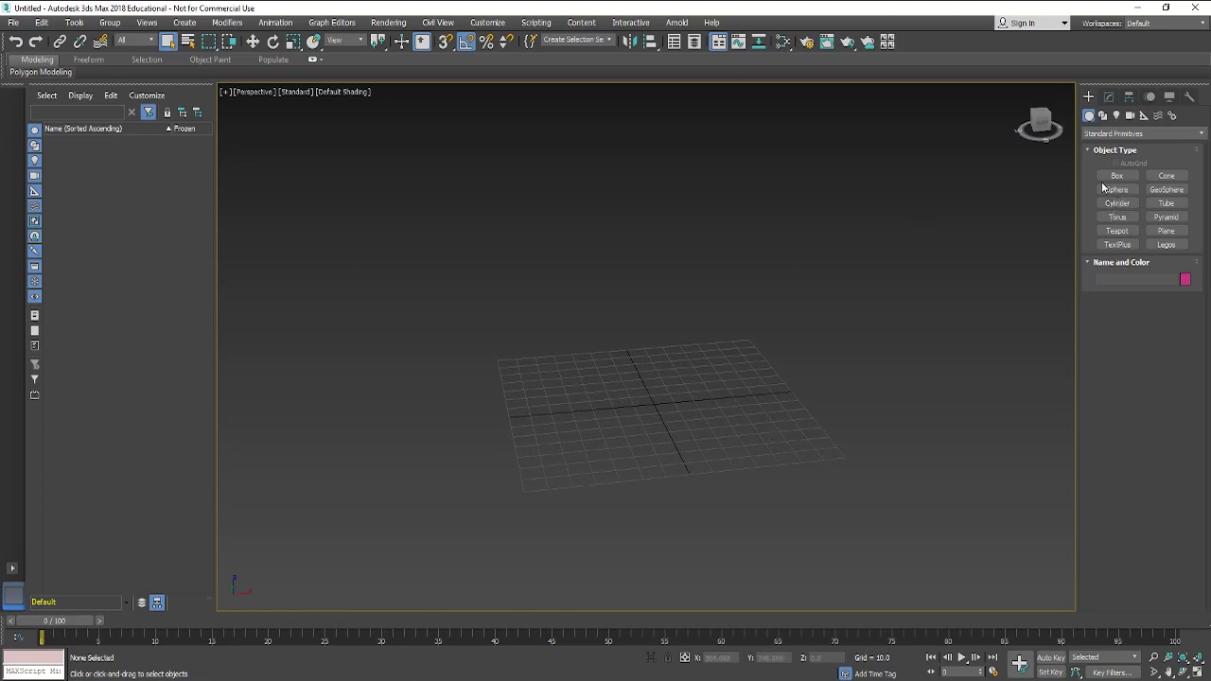
Create a standing tube near the grid centre with radii of about 28 and 16 and a height of about 549.
click(1166, 203)
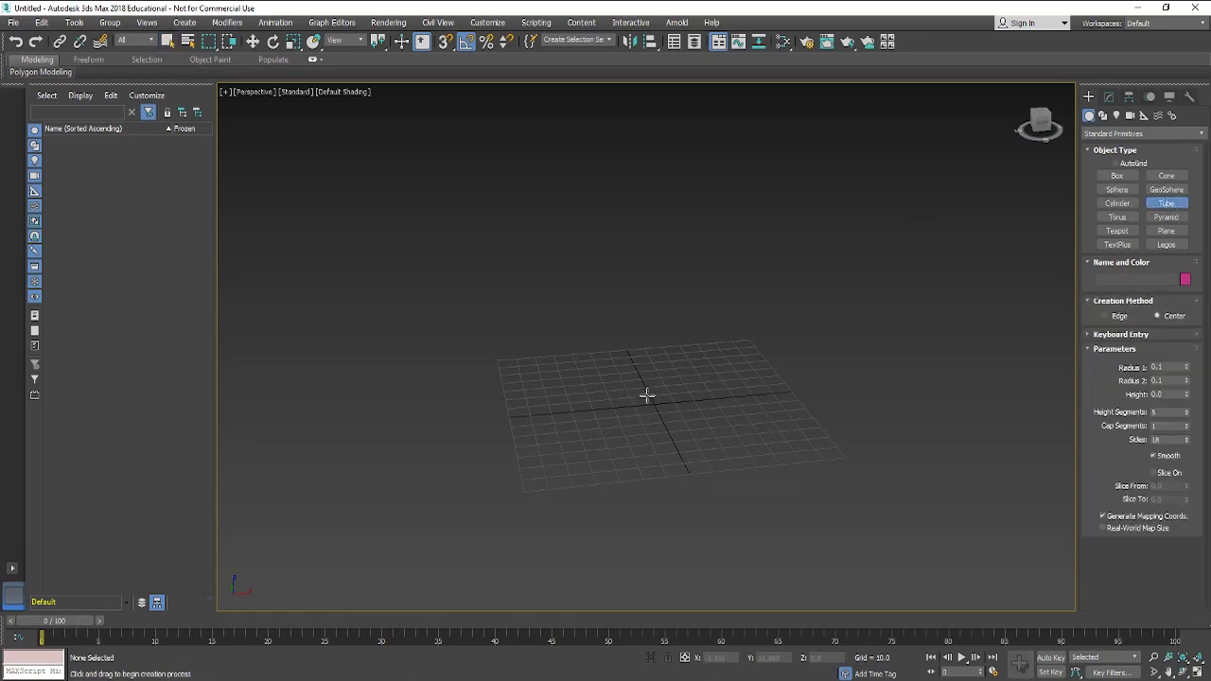
drag(641, 395, 678, 411)
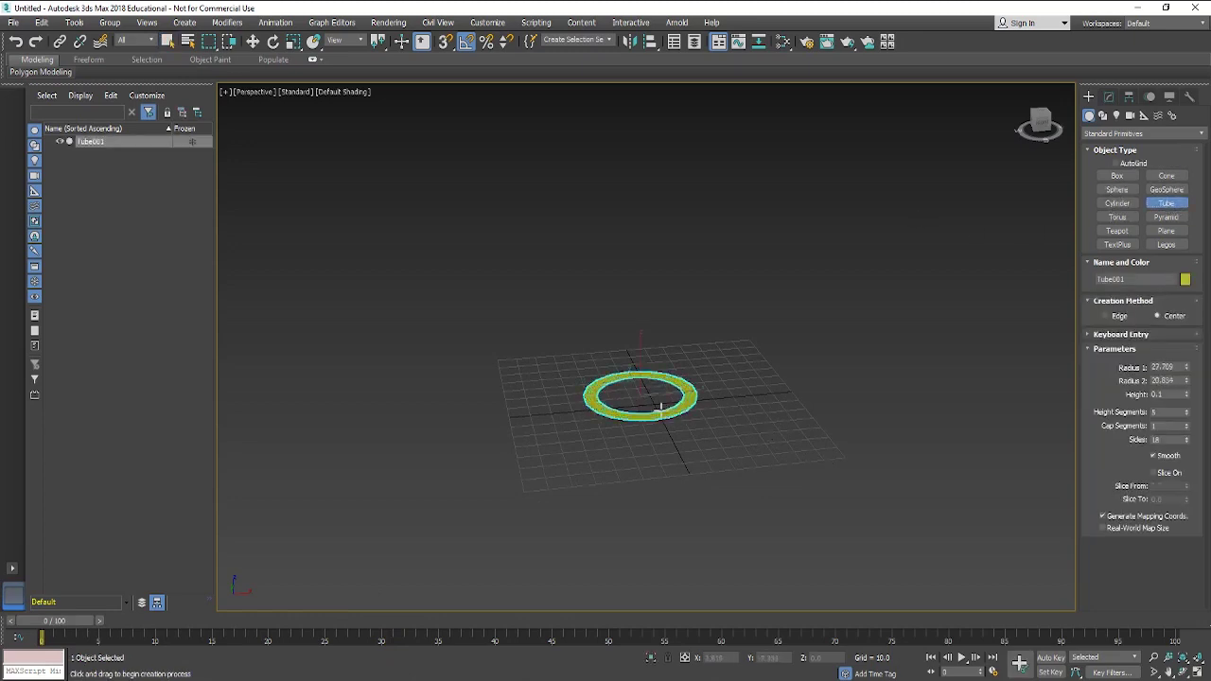
click(640, 407)
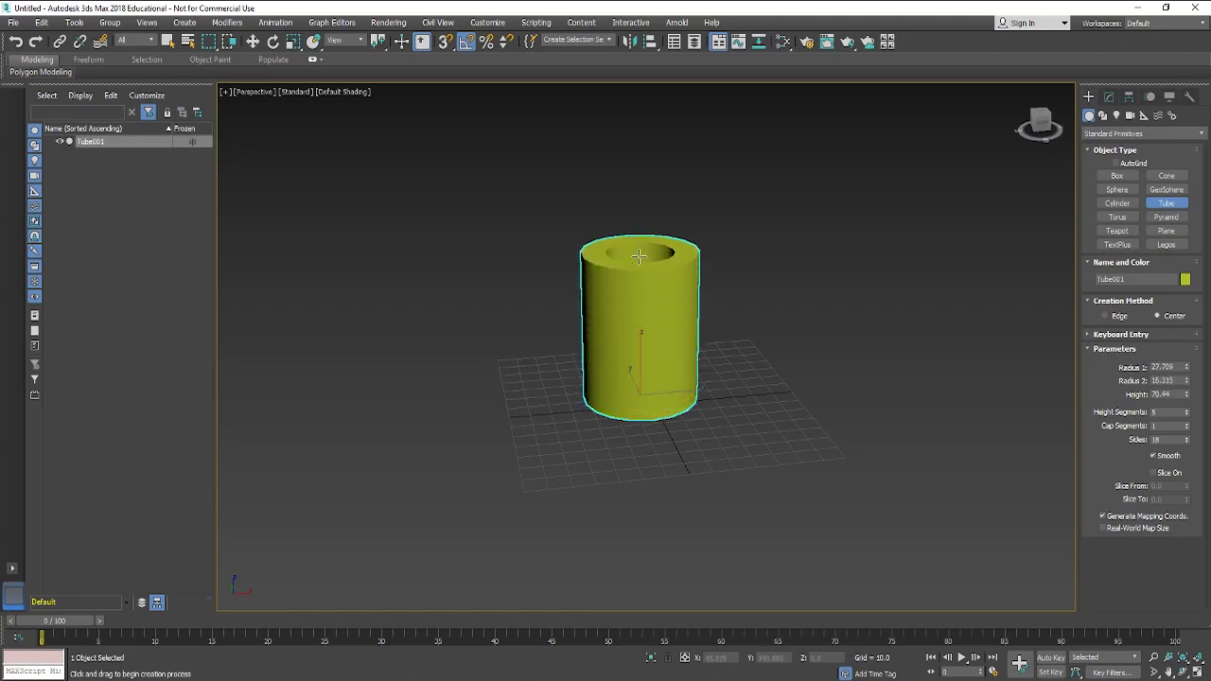
scroll(635, 254, down, 5)
middle_drag(652, 188, 660, 416)
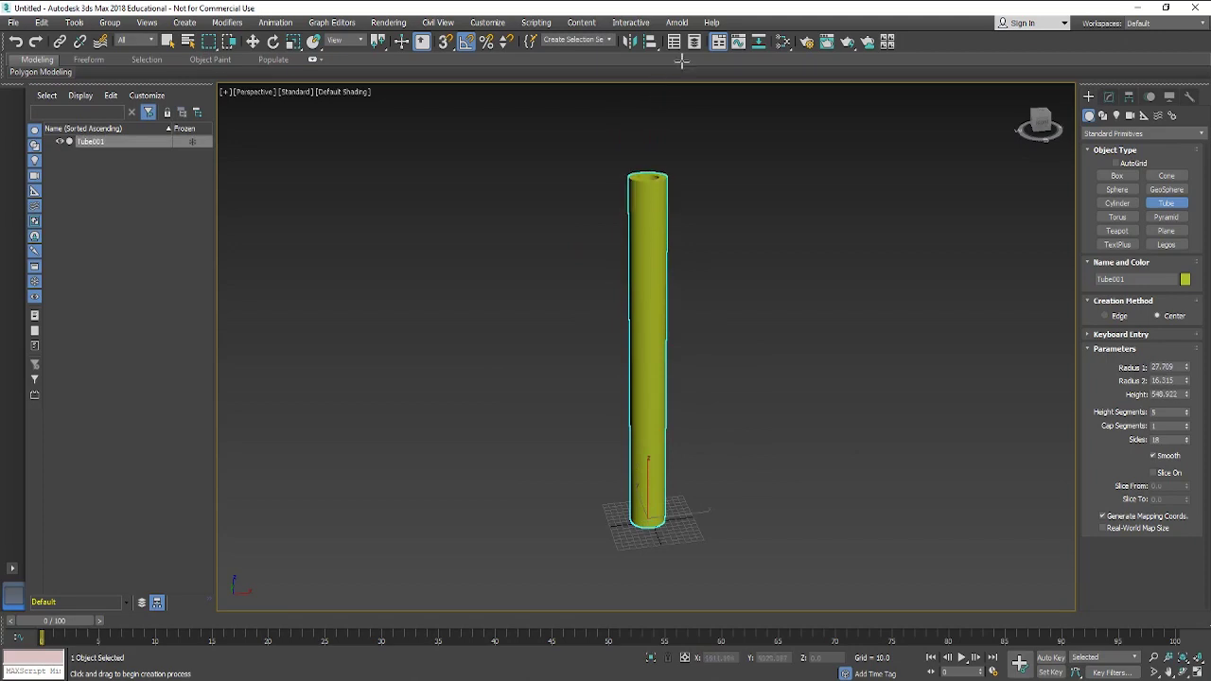
Set the tube's Radius 1 to 40, Radius 2 to 20 and height to 1500.
scroll(698, 136, down, 2)
scroll(708, 126, down, 3)
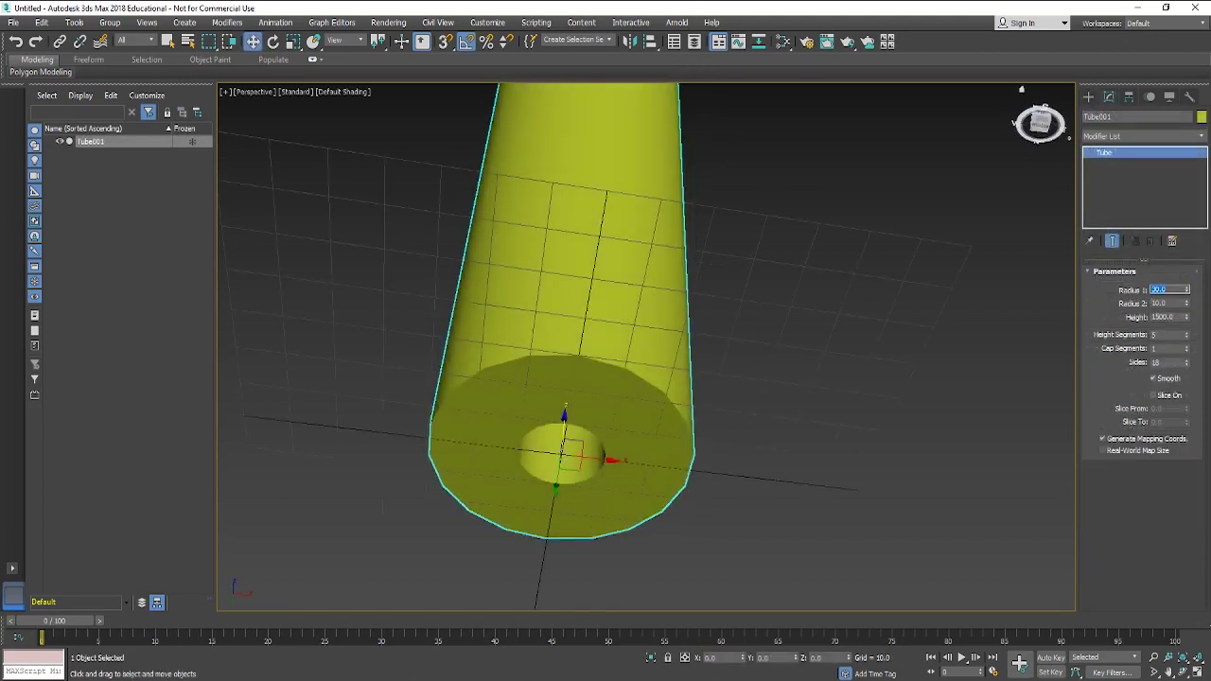
text(40)
key(Tab)
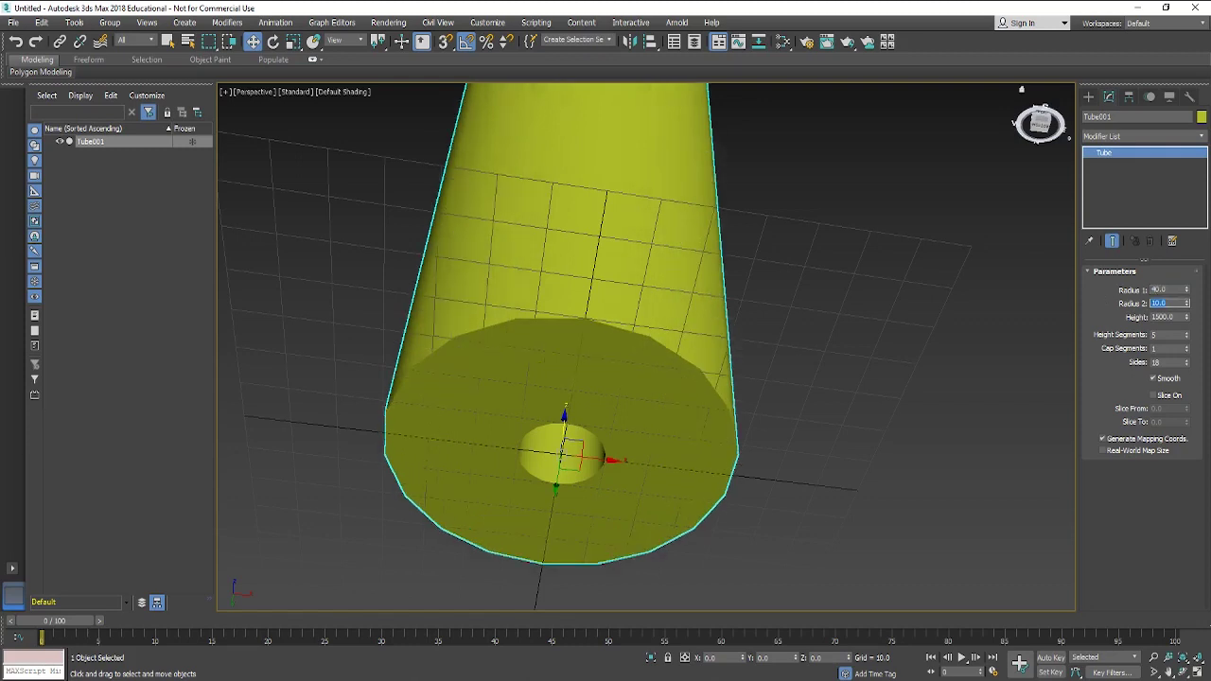
text(5)
key(Tab)
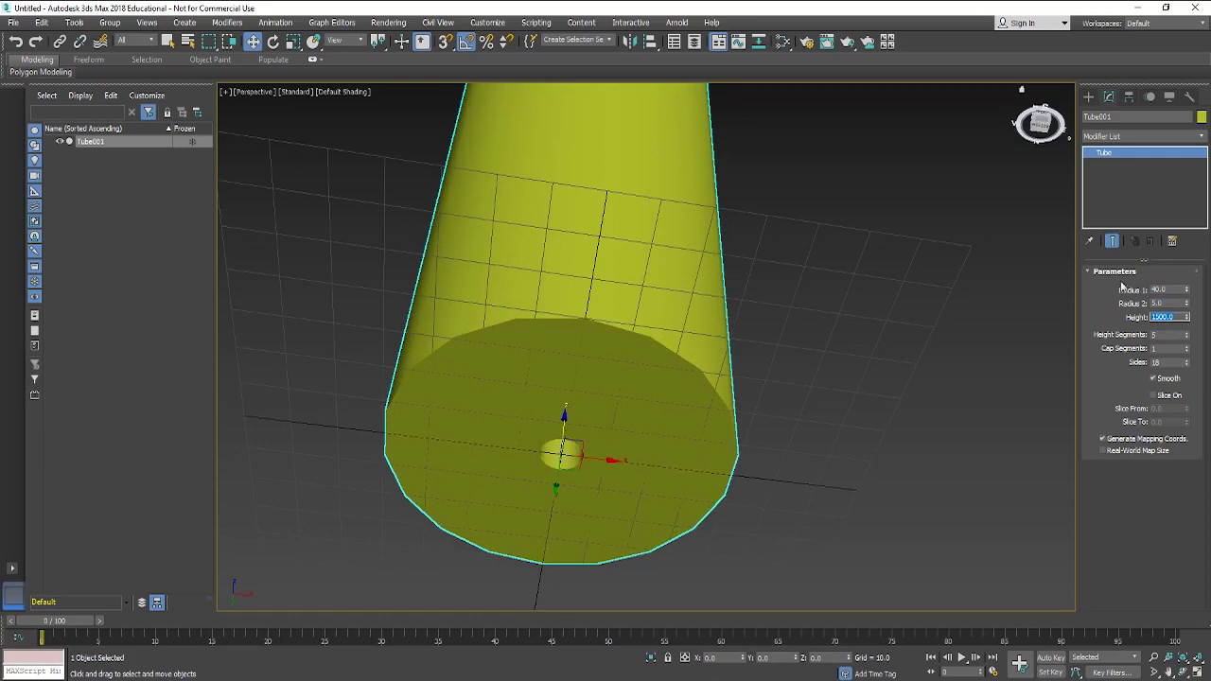
key(shift+Tab)
text(20)
key(Tab)
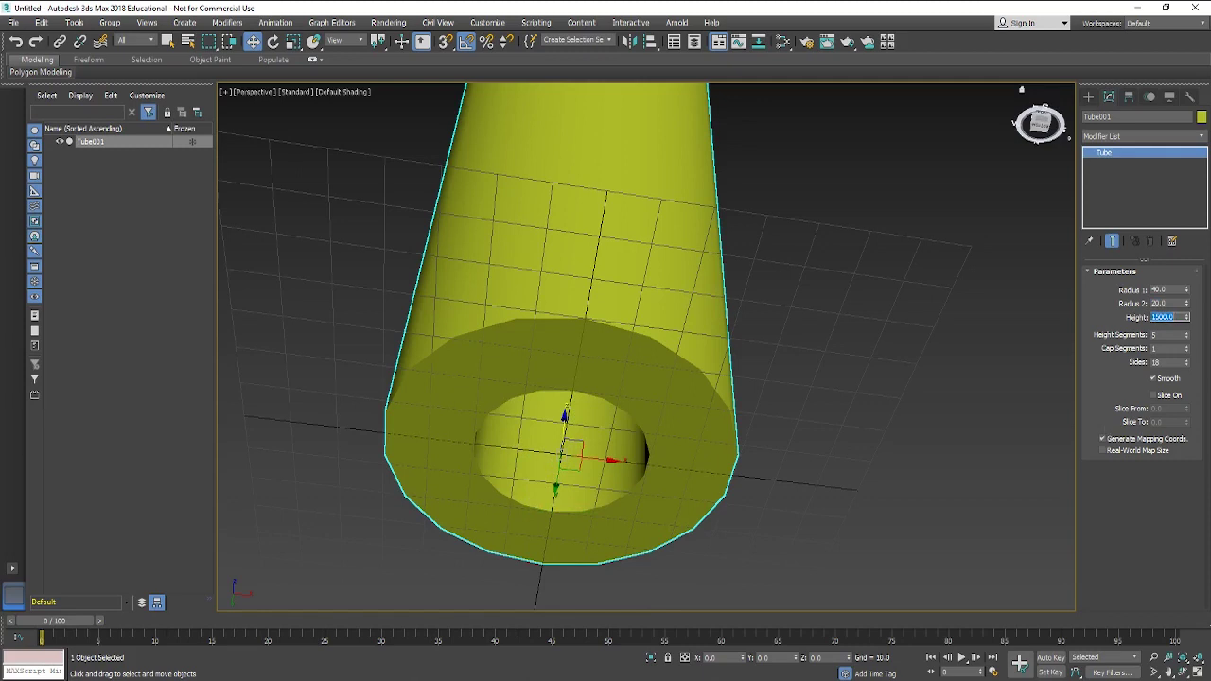
Set the tube's height segments to 10.
scroll(895, 373, down, 10)
click(1172, 335)
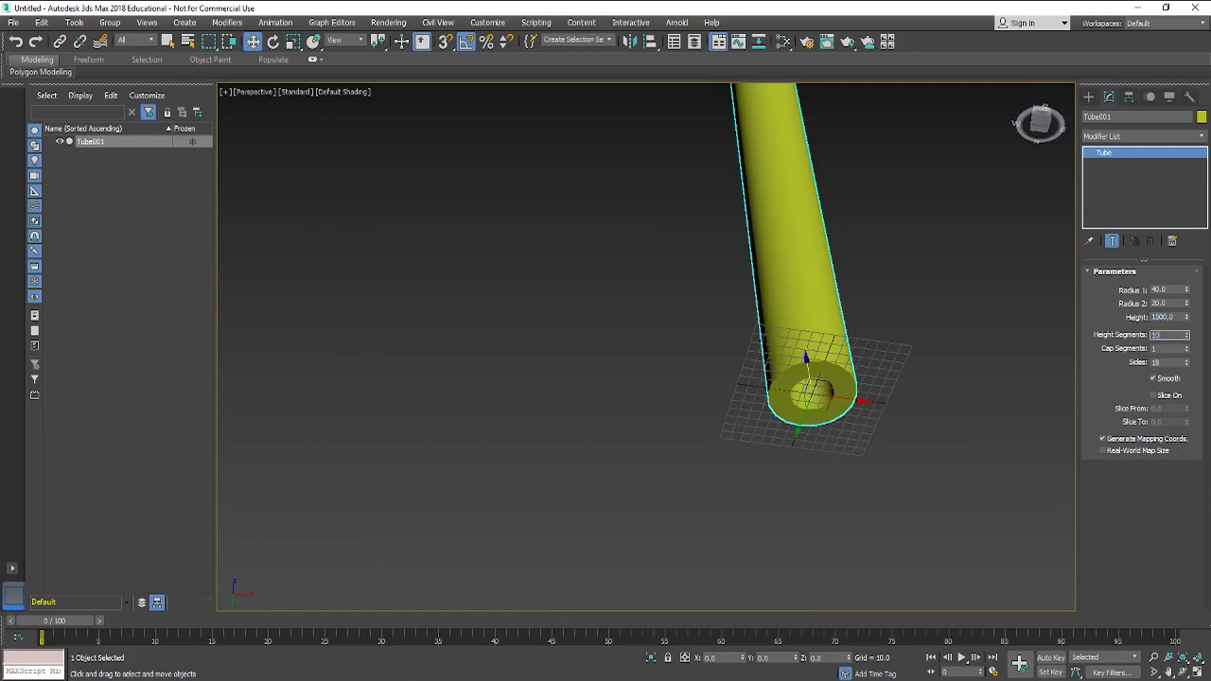
middle_drag(939, 324, 753, 425)
scroll(809, 422, down, 4)
scroll(752, 425, down, 2)
alt+middle_drag(890, 425, 857, 425)
scroll(866, 369, up, 5)
alt+middle_drag(888, 363, 918, 366)
In the front view, start a bone chain with Bone Tools at the centre of the tube's base.
key(f)
middle_drag(814, 398, 710, 422)
scroll(673, 432, up, 5)
middle_drag(636, 437, 855, 368)
scroll(763, 413, up, 2)
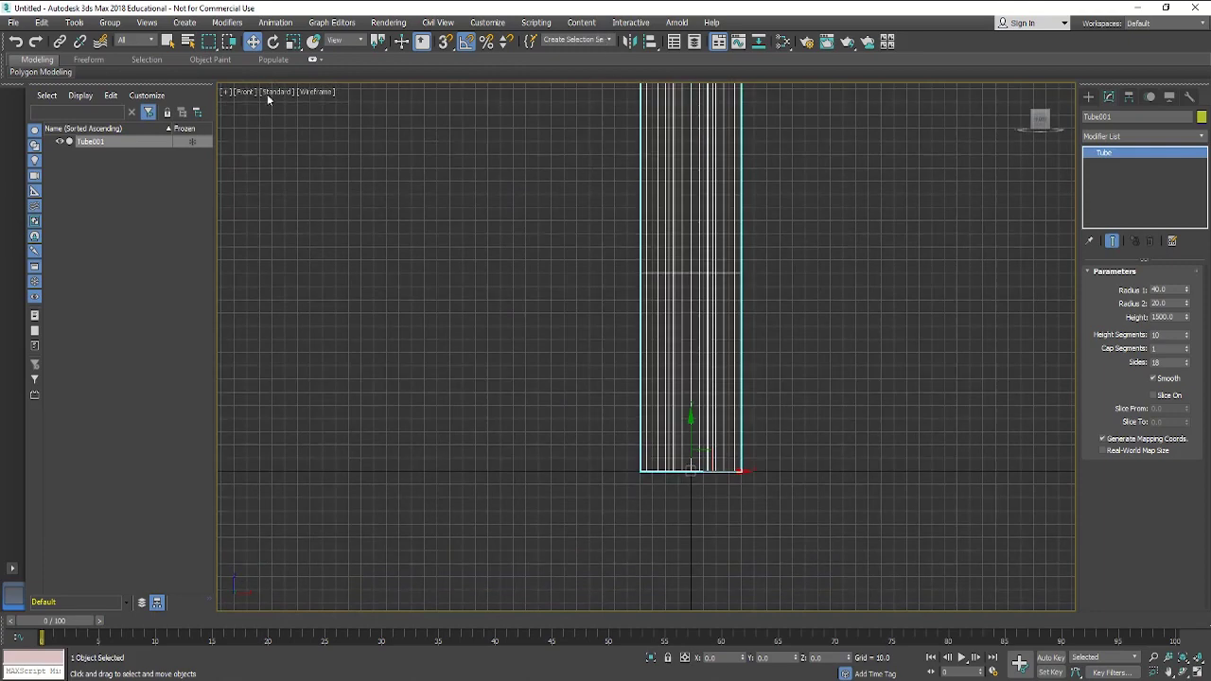
click(274, 22)
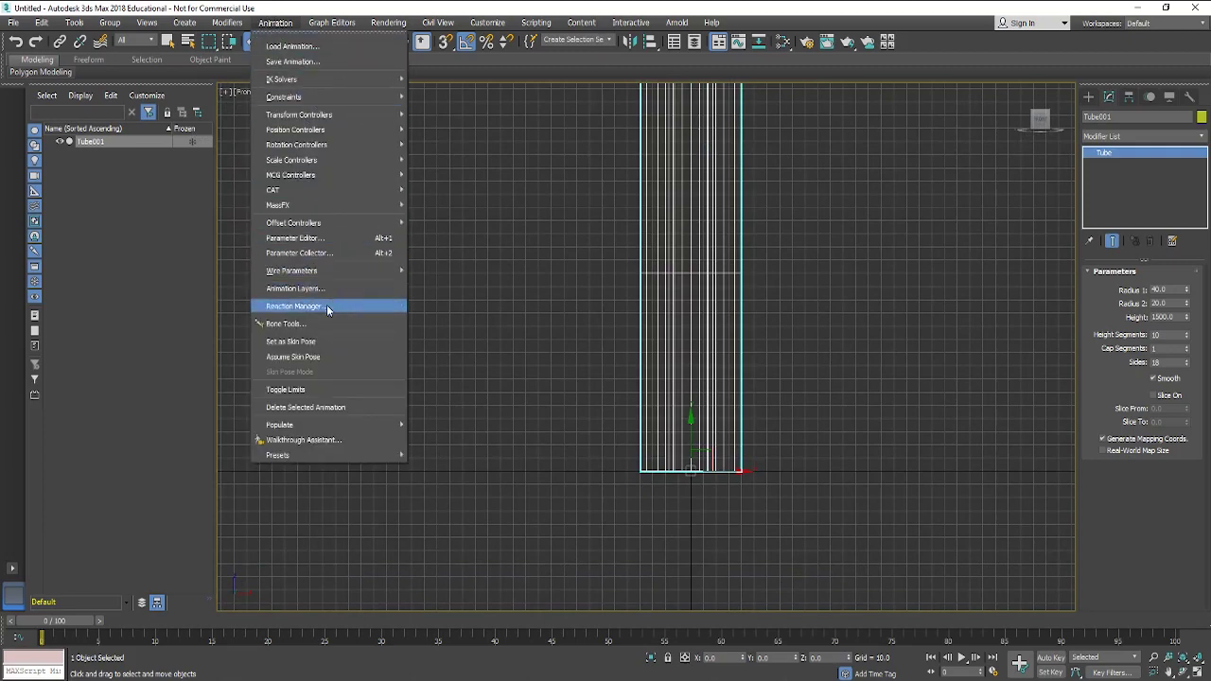
click(312, 325)
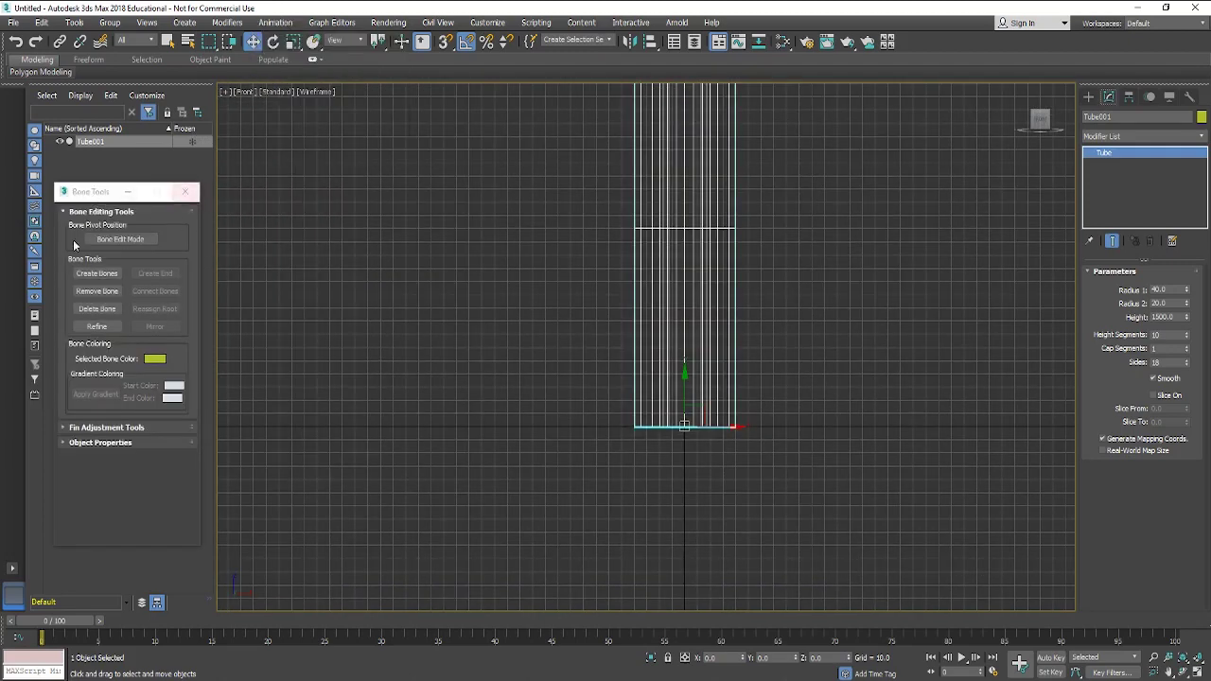
click(96, 273)
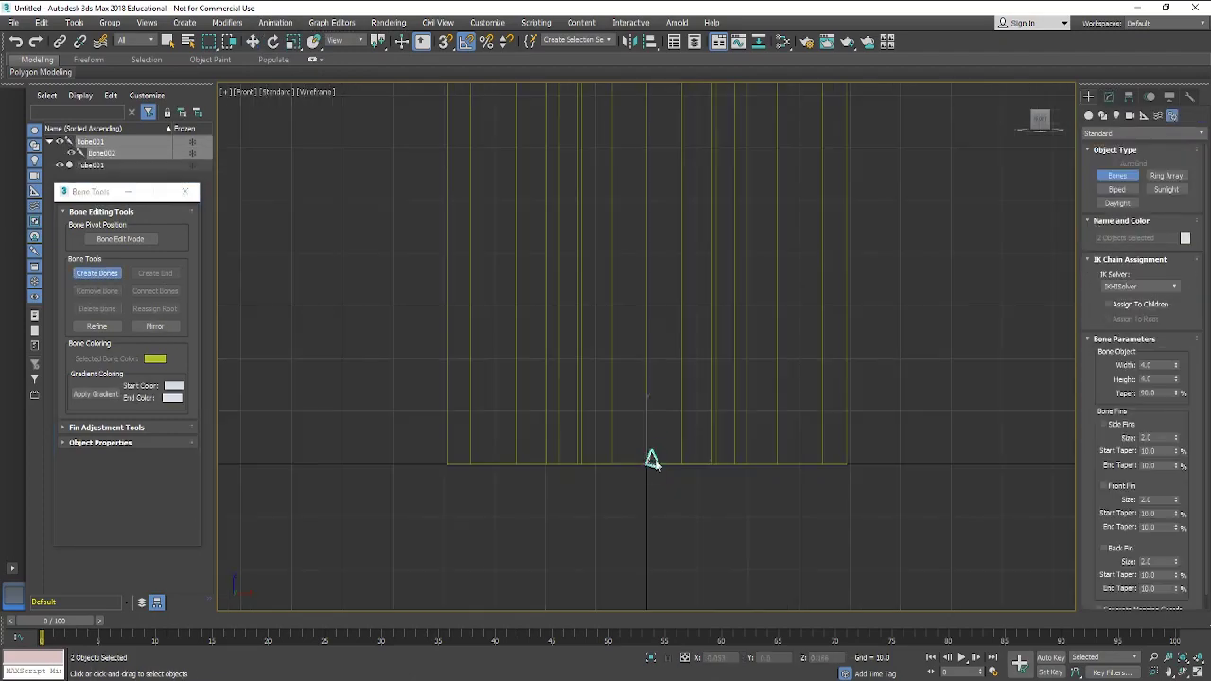
click(650, 462)
Extend the first bone straight up the tube's centre to the second segment line, at a height of about 300.
scroll(653, 255, up, 3)
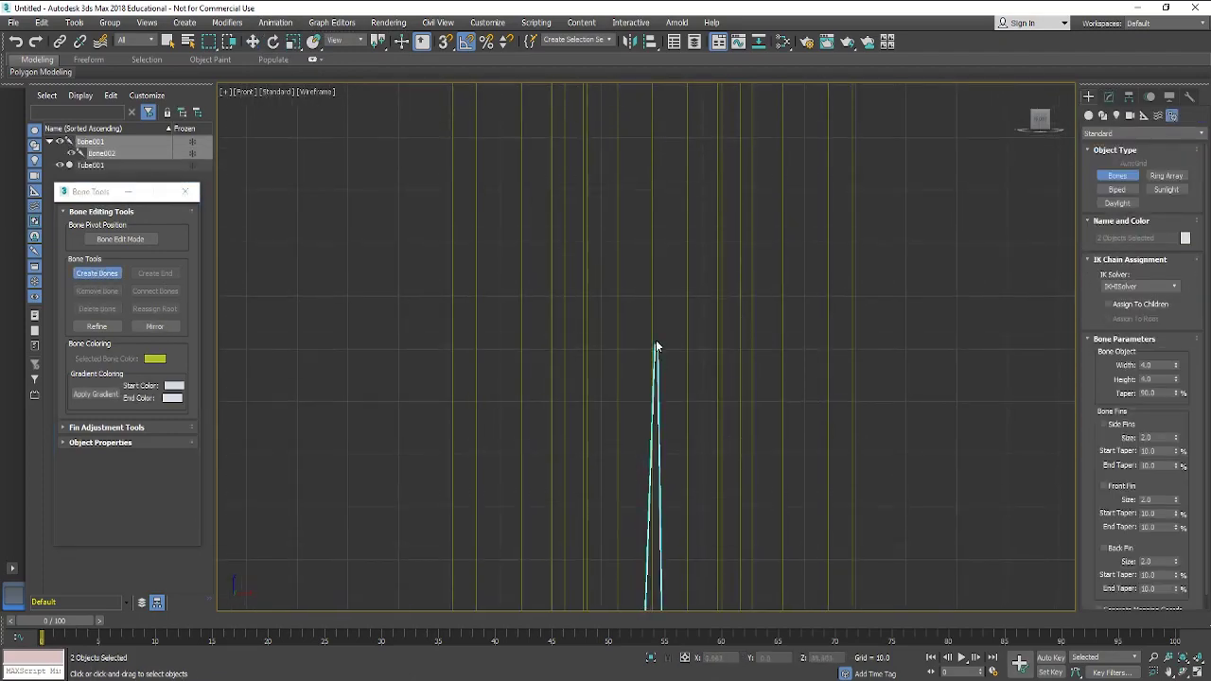
scroll(656, 343, down, 3)
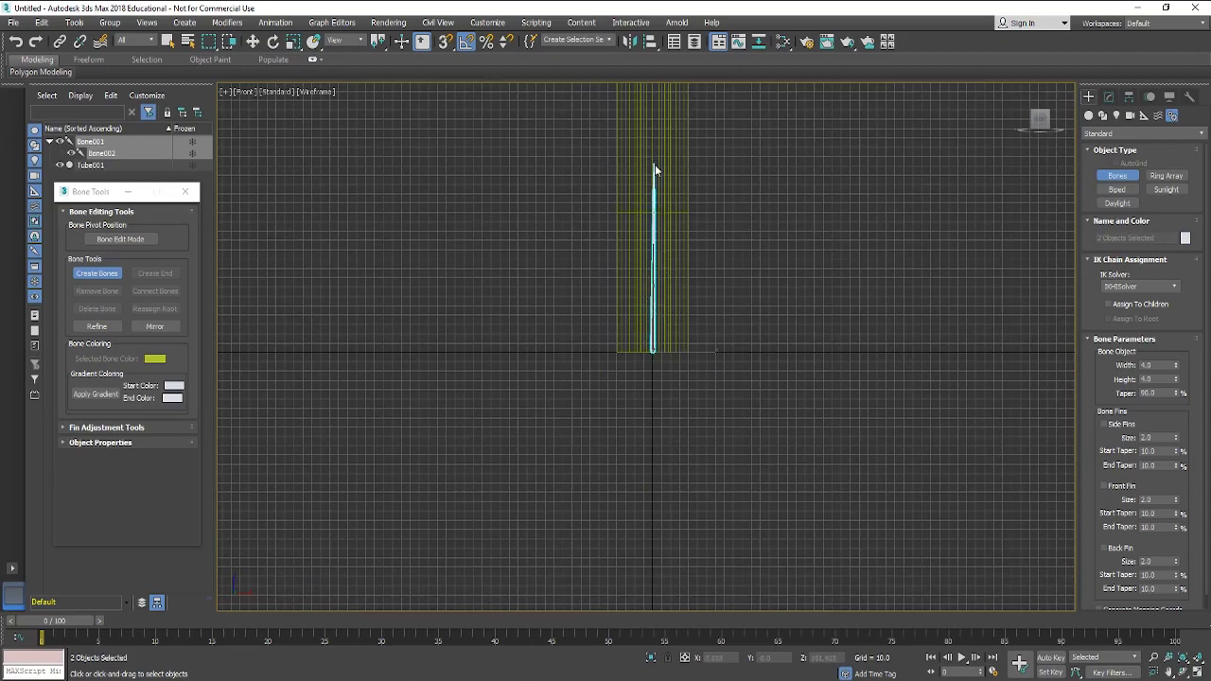
scroll(655, 166, up, 2)
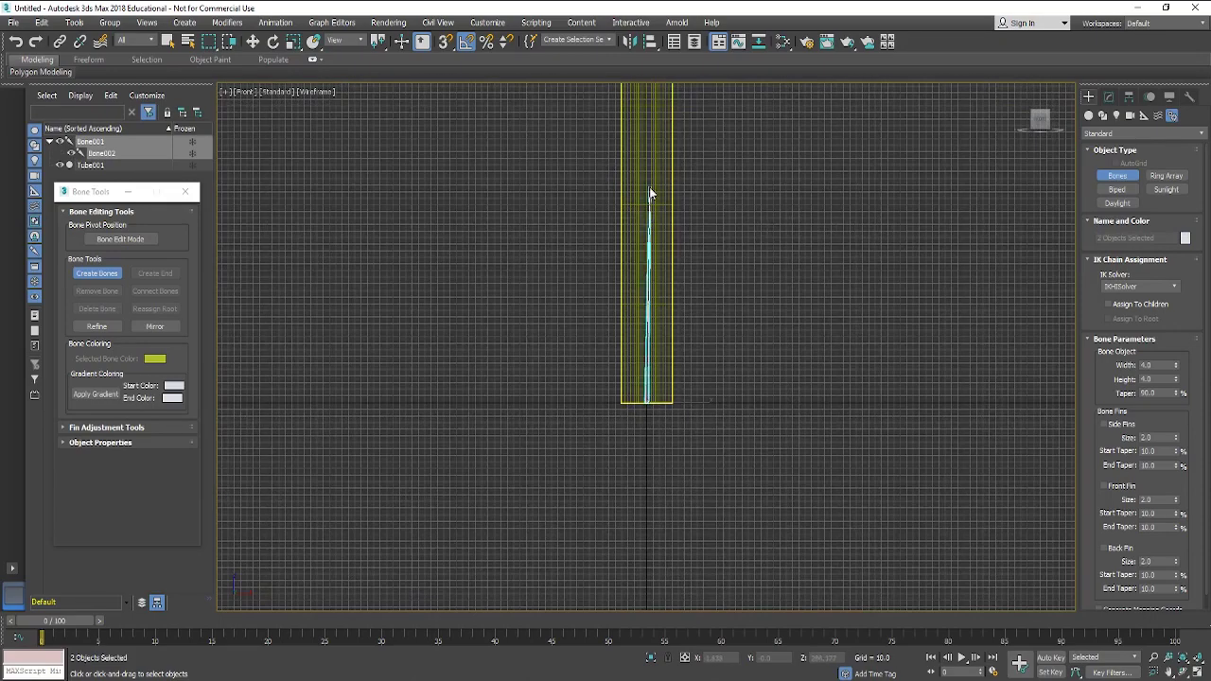
scroll(649, 194, up, 2)
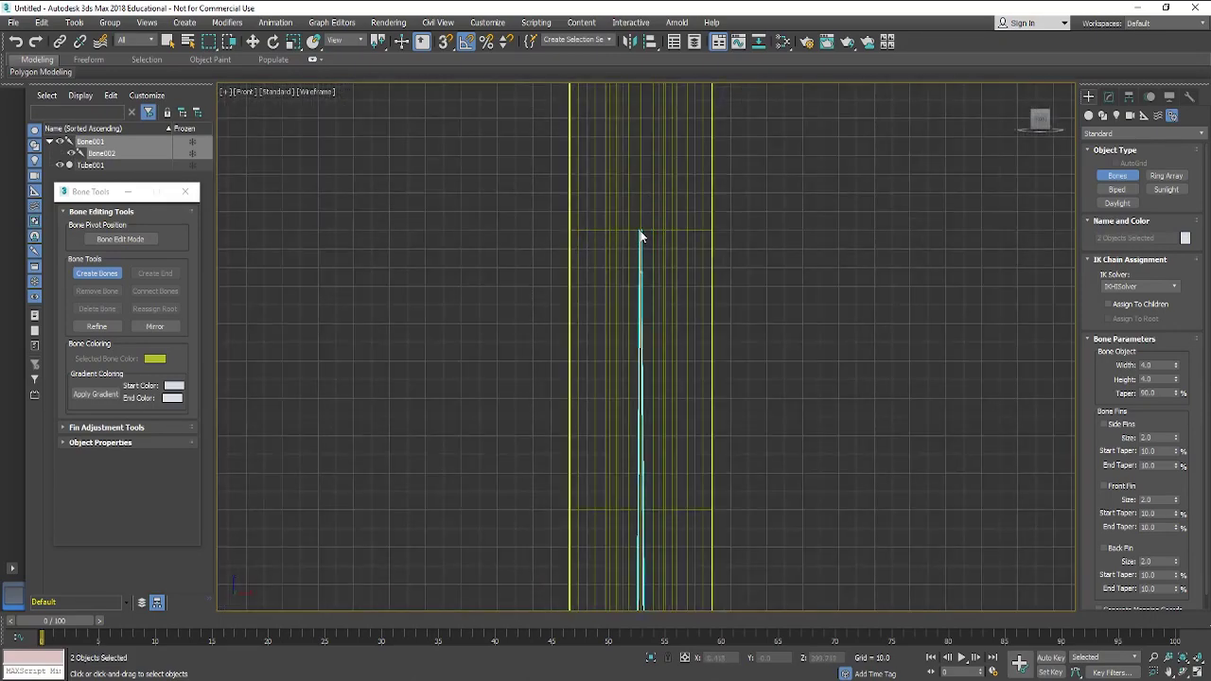
click(640, 236)
Add the second bone straight up to the tube's fourth segment line, at a height of about 600.
scroll(658, 182, down, 3)
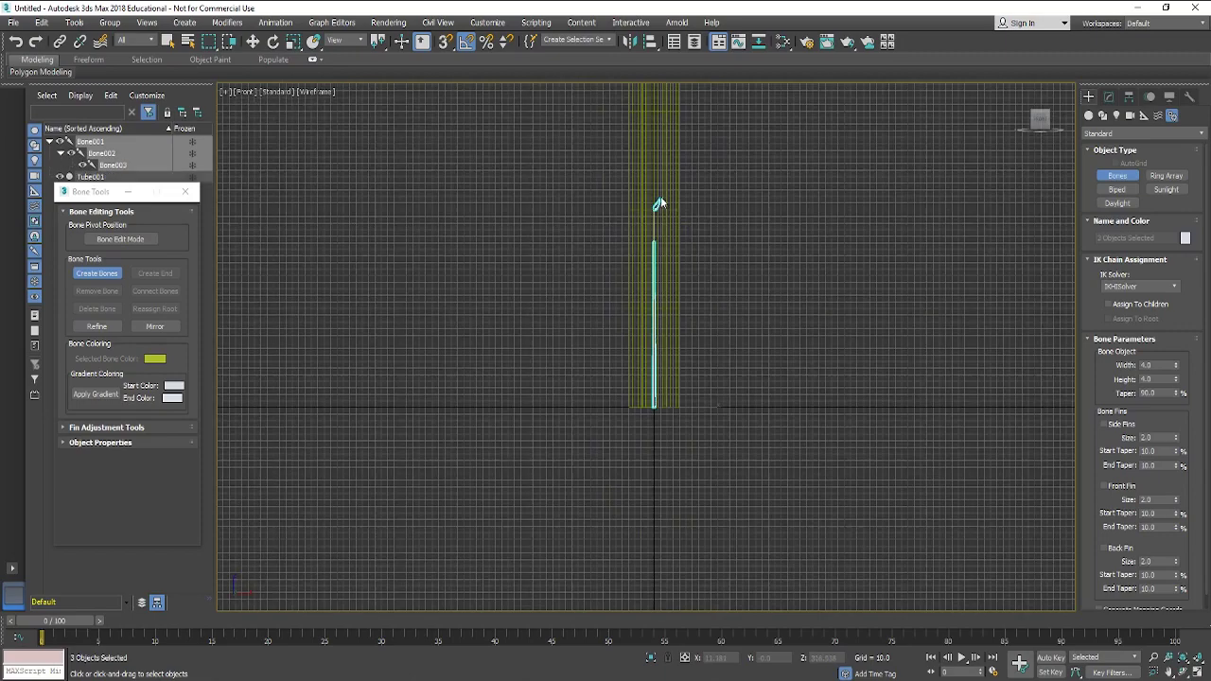
scroll(658, 184, up, 5)
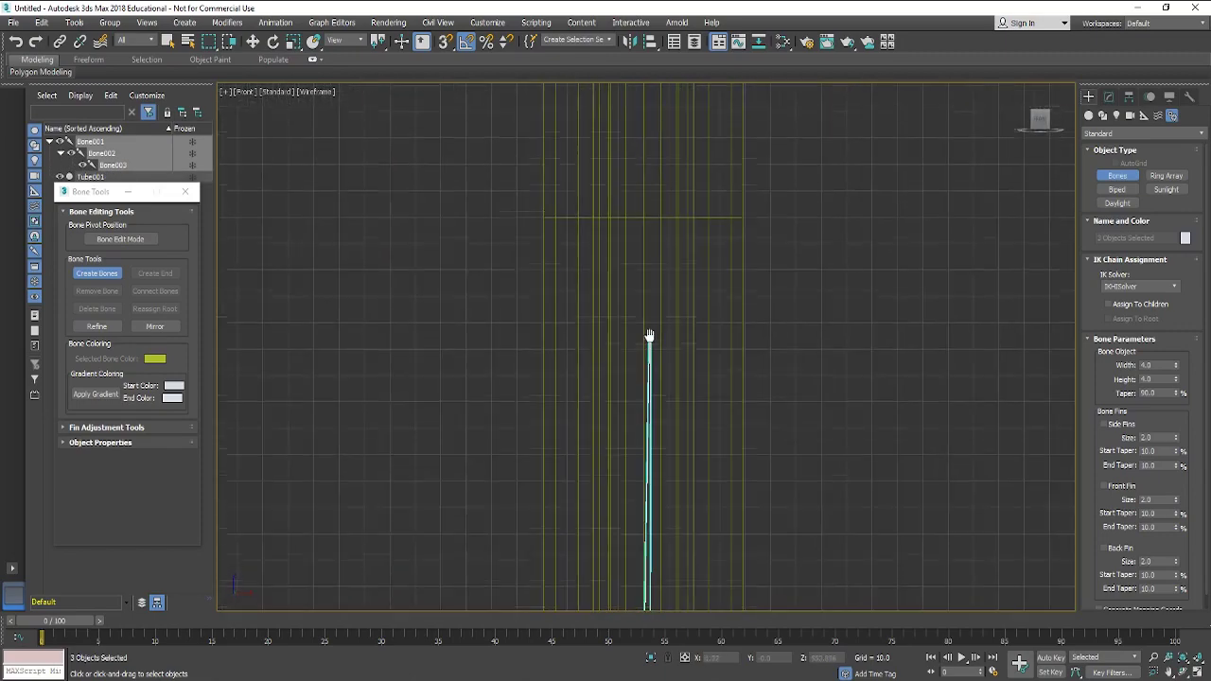
click(645, 224)
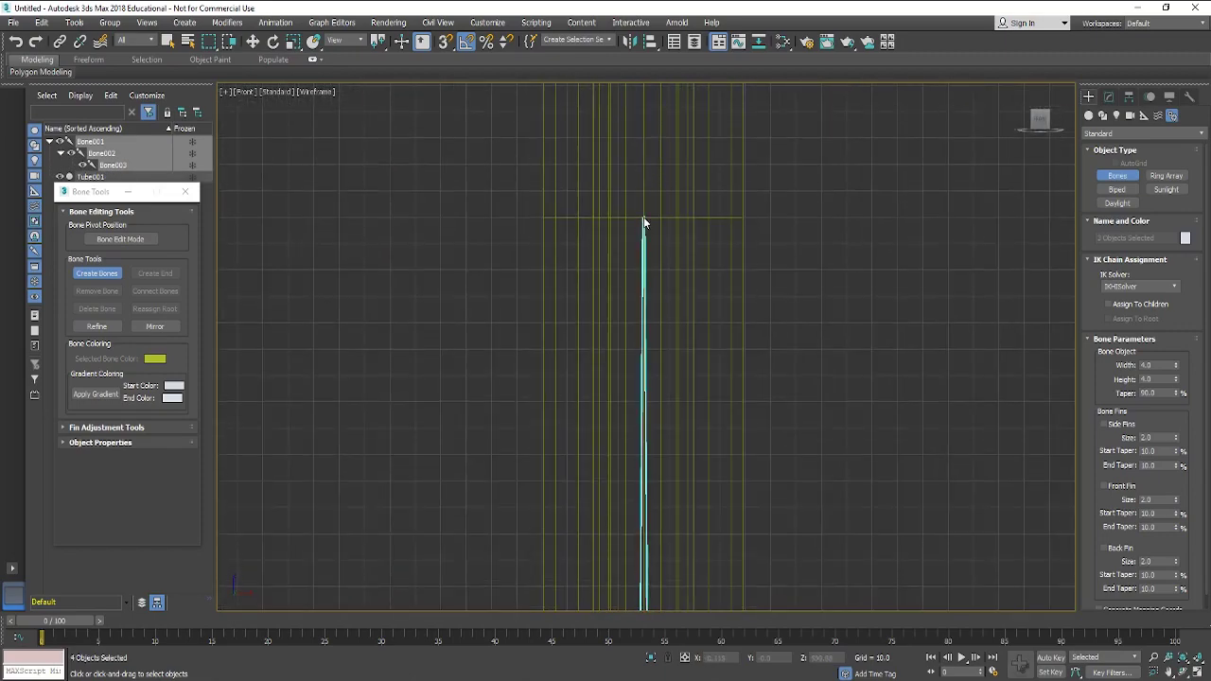
Add the third bone up the tube's centre to the seventh segment line, at a height of about 1050.
scroll(665, 236, down, 5)
middle_drag(688, 211, 681, 420)
scroll(659, 241, down, 1)
middle_drag(664, 241, 659, 360)
scroll(653, 286, up, 2)
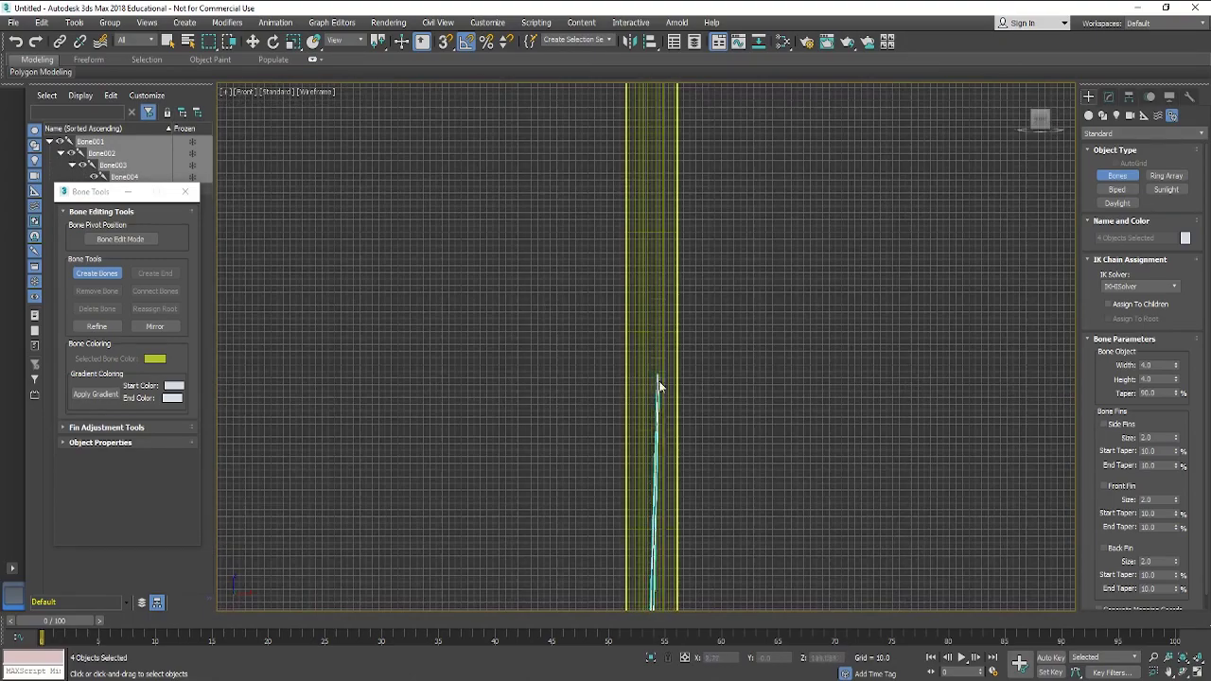
scroll(663, 360, up, 3)
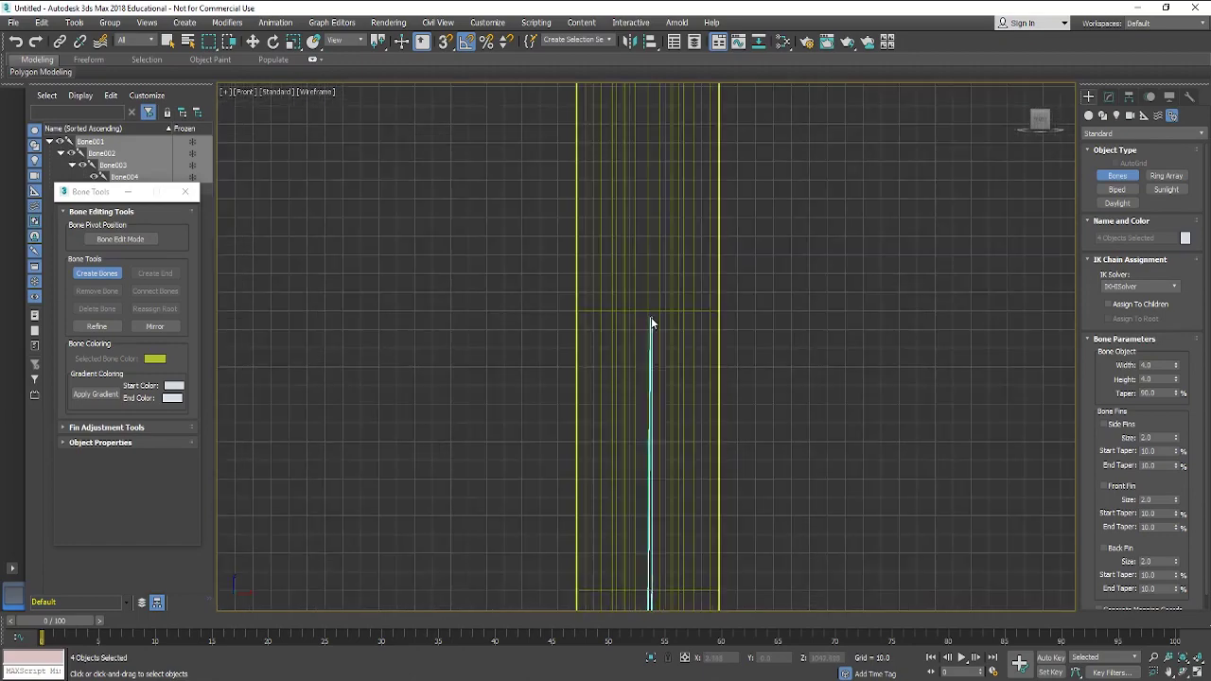
click(650, 300)
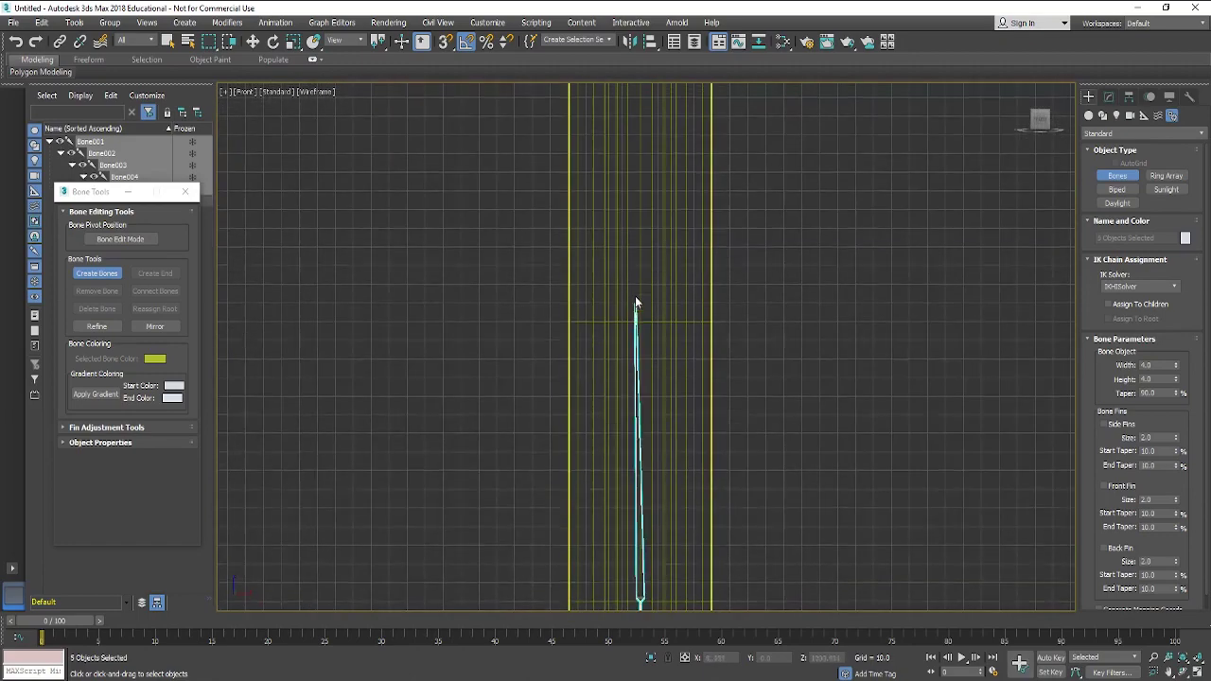
Add the fourth bone up to the centre of the tube's top edge and finish the chain with a small end bone.
mouse_move(640, 280)
middle_down()
mouse_move(645, 502)
mouse_move(657, 325)
mouse_move(644, 520)
middle_up()
scroll(636, 303, up, 3)
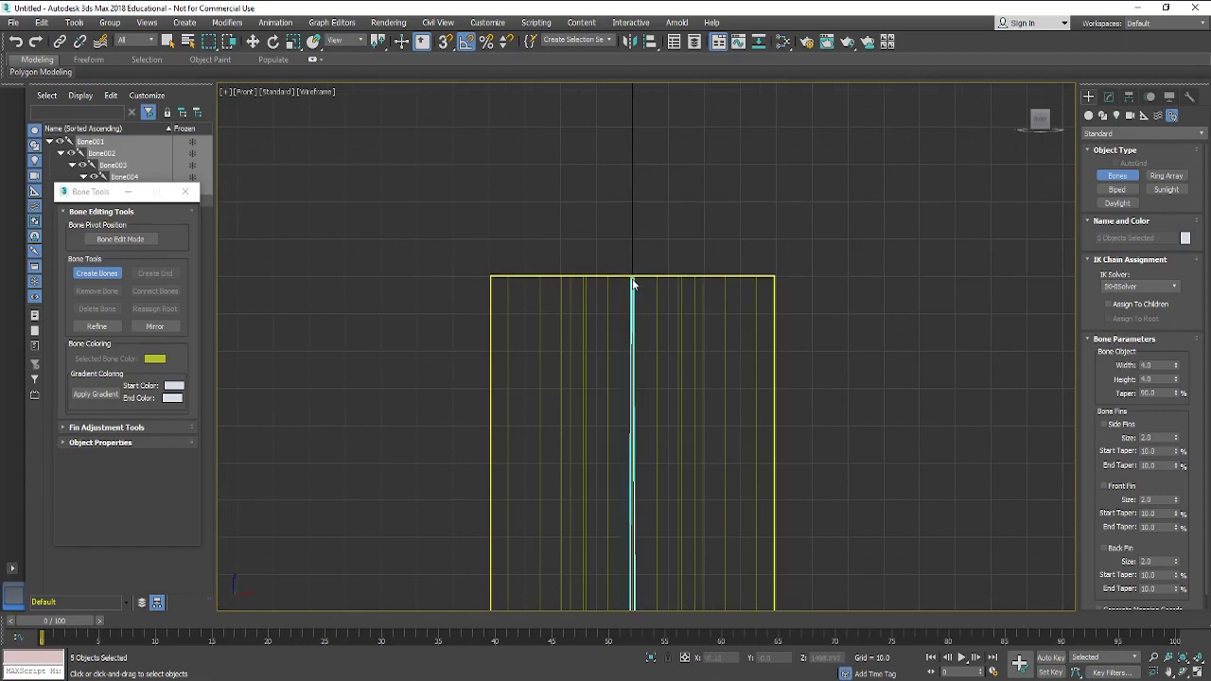
right_click(634, 280)
click(633, 280)
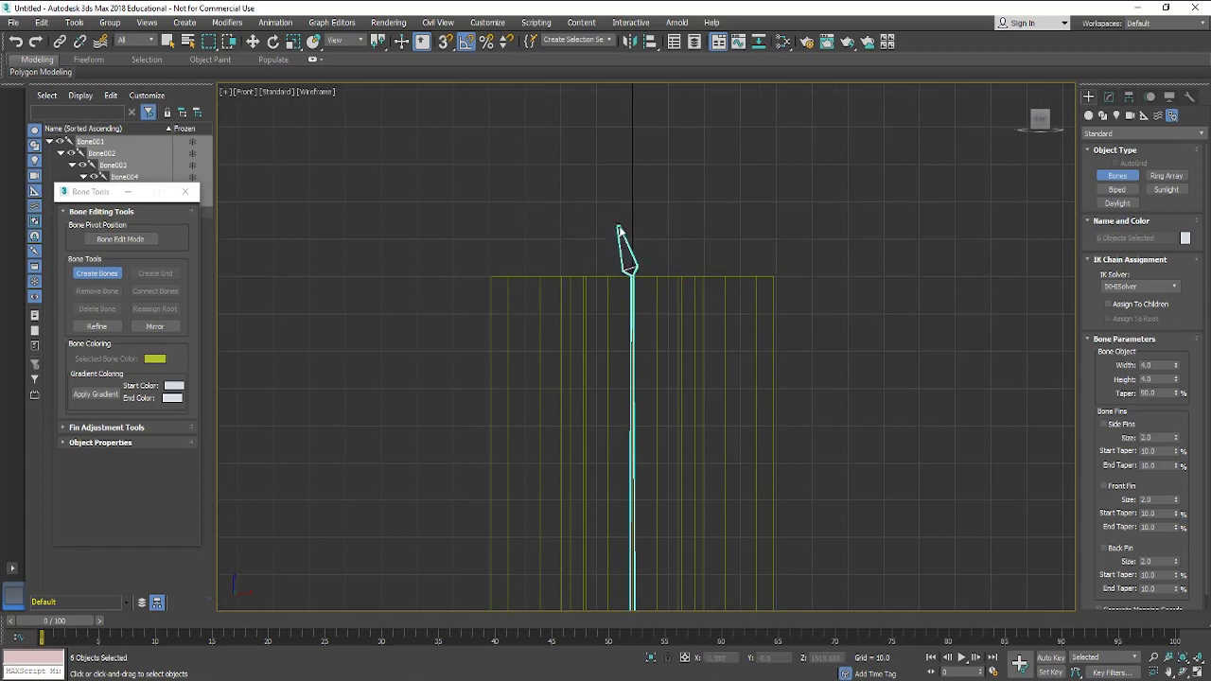
right_click(628, 248)
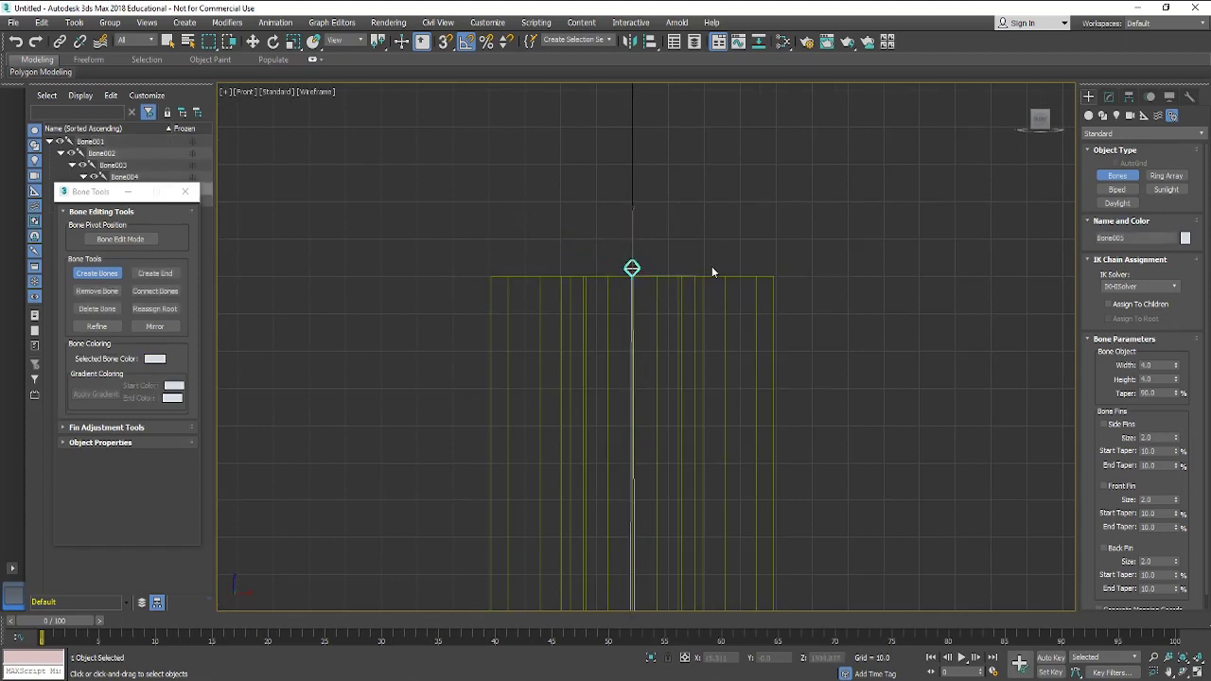
right_click(717, 365)
Refine the two lowest bones by splitting them at the tube's segment lines at heights of about 150 and 450.
scroll(739, 412, down, 5)
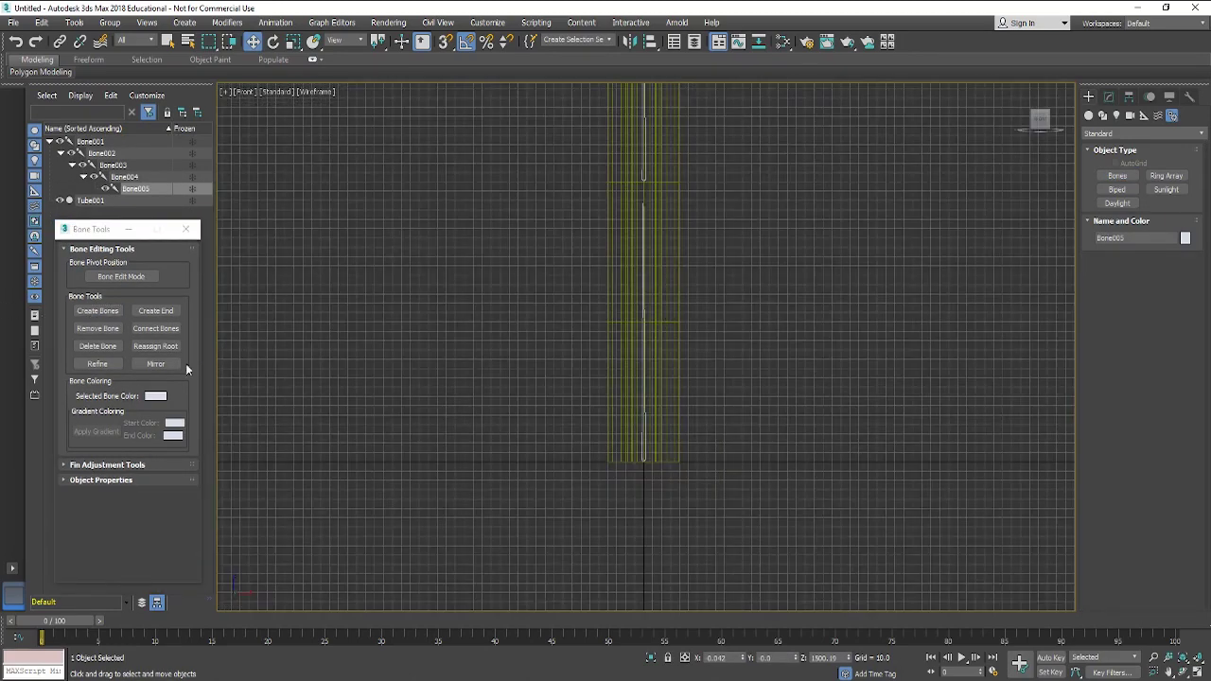
click(97, 363)
scroll(663, 332, up, 4)
scroll(664, 333, up, 3)
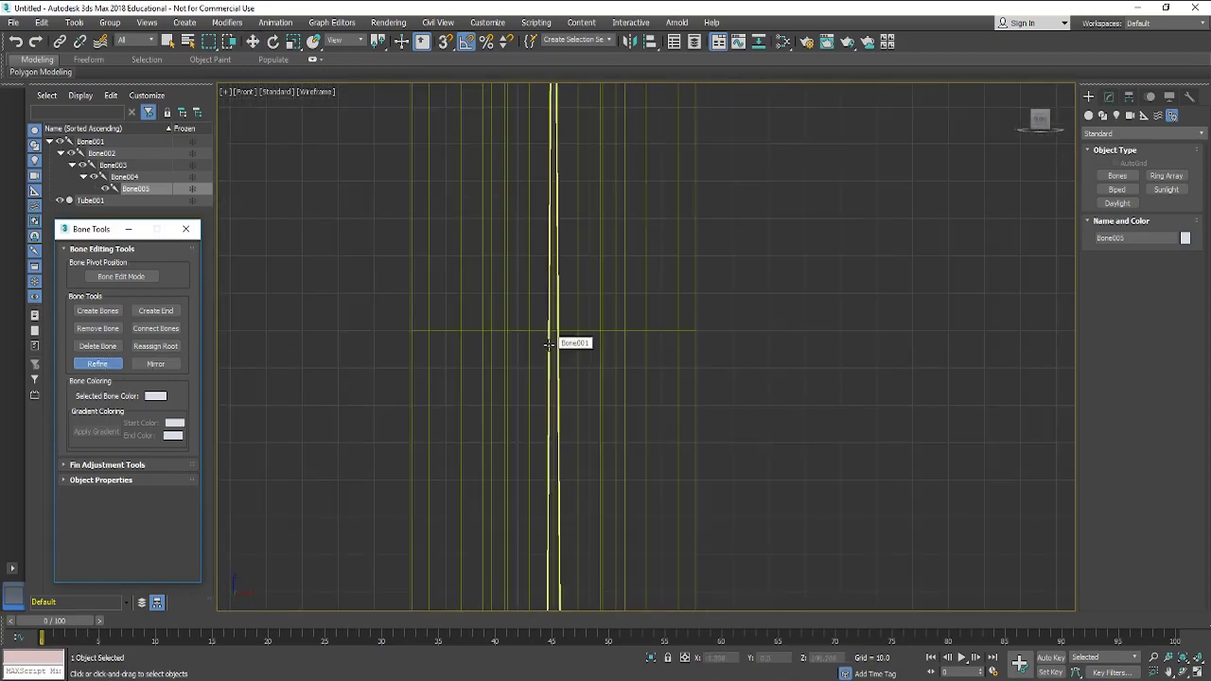
click(557, 339)
scroll(532, 197, down, 2)
click(532, 197)
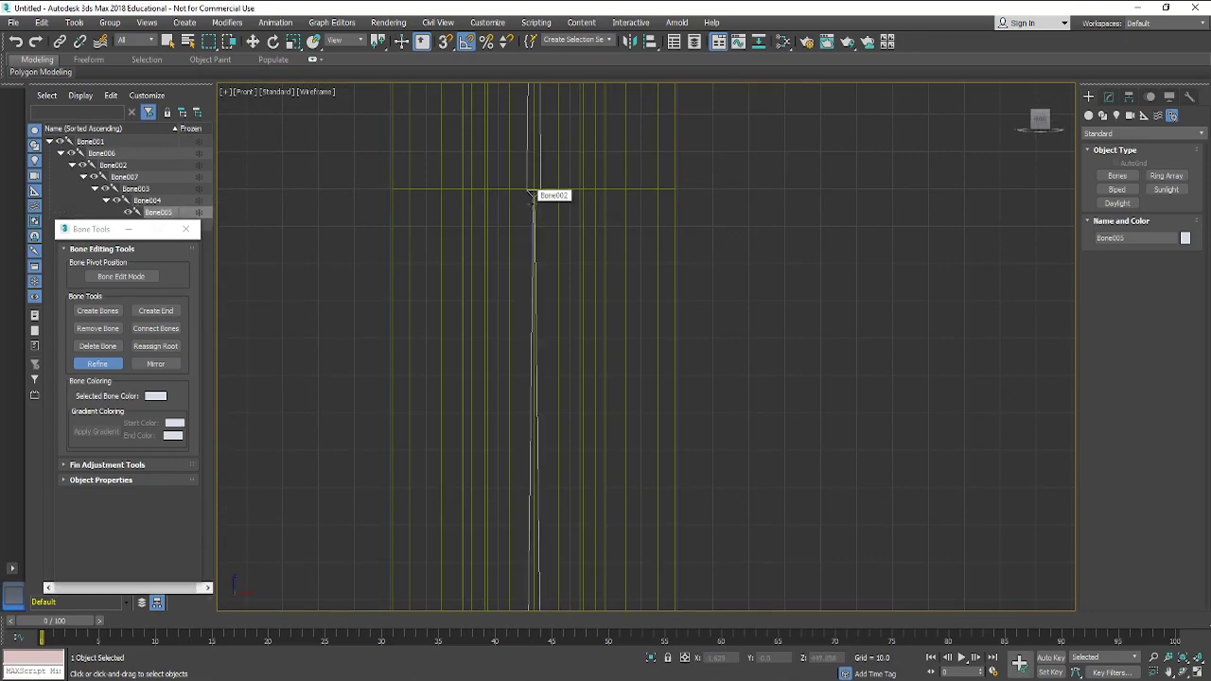
Refine the third original bone by splitting it at the tube's segment line at a height of about 750.
scroll(540, 217, down, 3)
middle_drag(579, 431, 592, 489)
middle_drag(585, 239, 581, 384)
scroll(558, 269, up, 3)
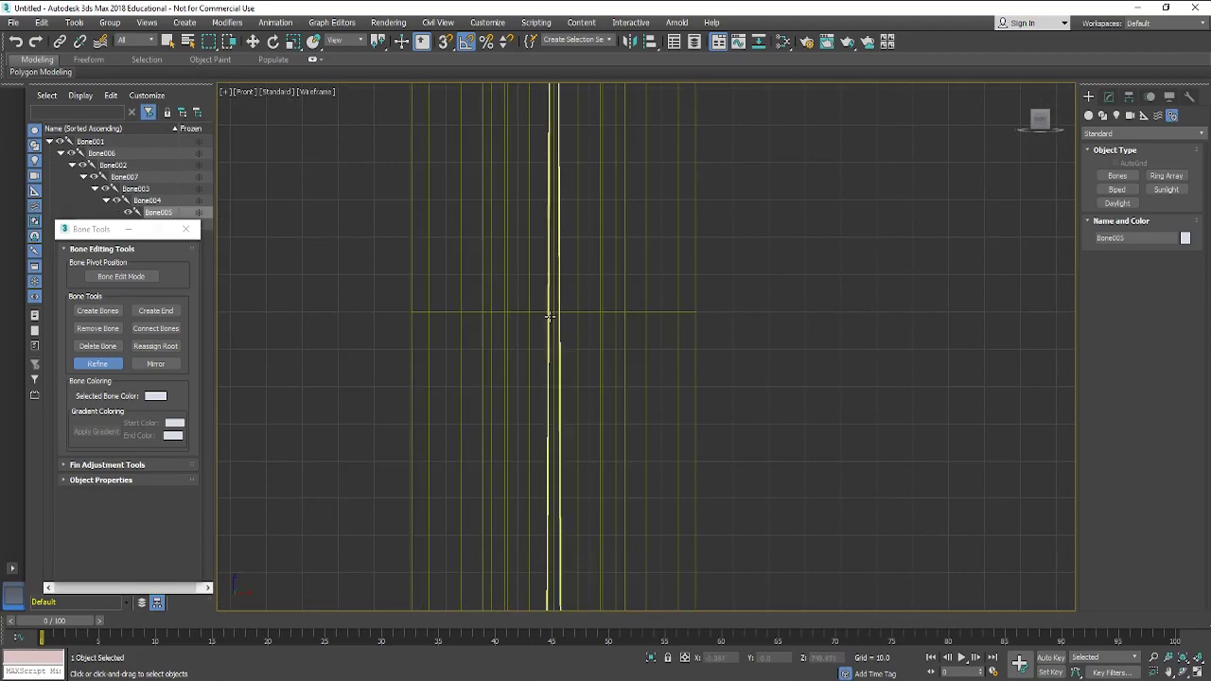
click(551, 314)
Split the upper part of the third original bone again at the segment line at a height of about 900.
scroll(582, 216, down, 3)
mouse_move(583, 217)
middle_down()
mouse_move(586, 549)
mouse_move(590, 156)
mouse_move(591, 212)
middle_up()
scroll(593, 361, up, 3)
middle_drag(592, 364, 601, 437)
scroll(587, 312, down, 2)
scroll(602, 416, up, 5)
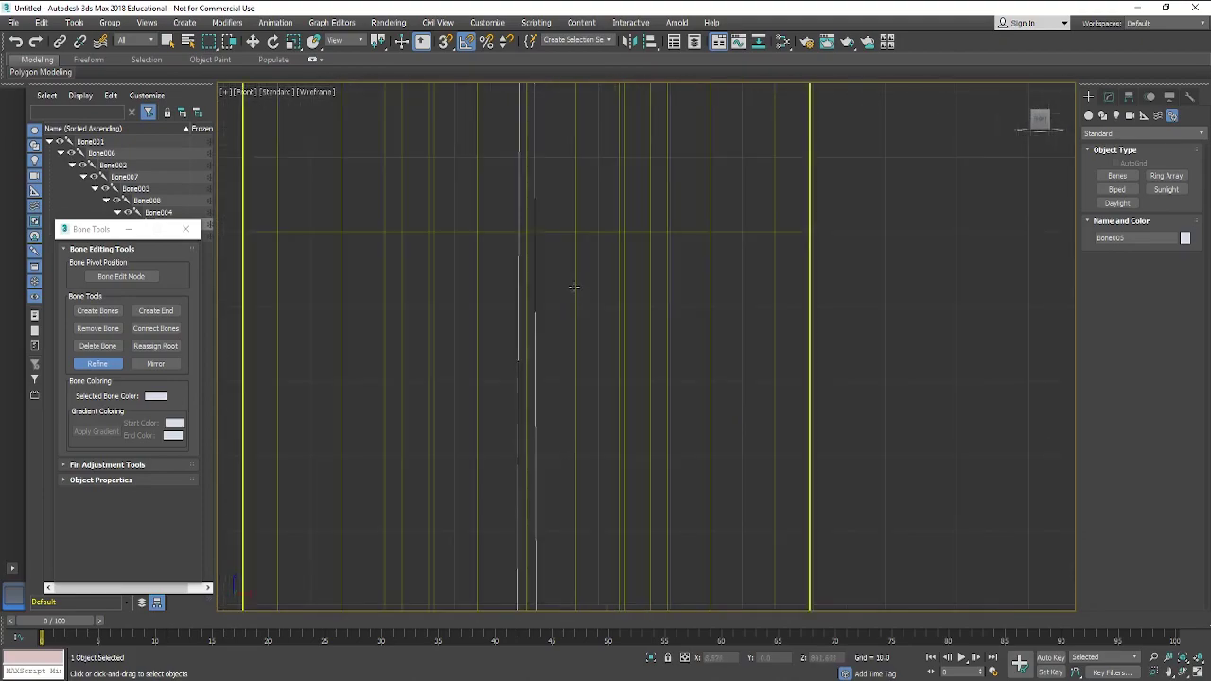
click(518, 238)
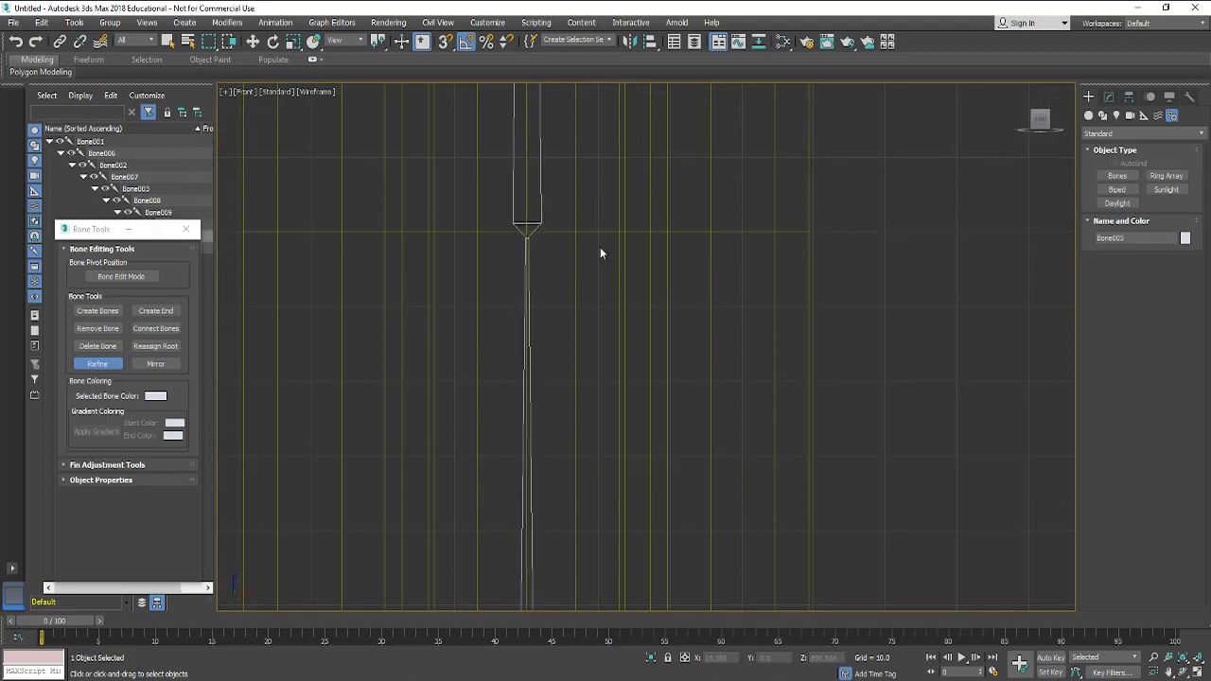
Refine the fourth original bone by splitting it at the tube's segment line at a height of about 1200.
scroll(600, 247, down, 5)
middle_drag(606, 166, 607, 370)
middle_drag(607, 259, 603, 394)
scroll(602, 337, down, 3)
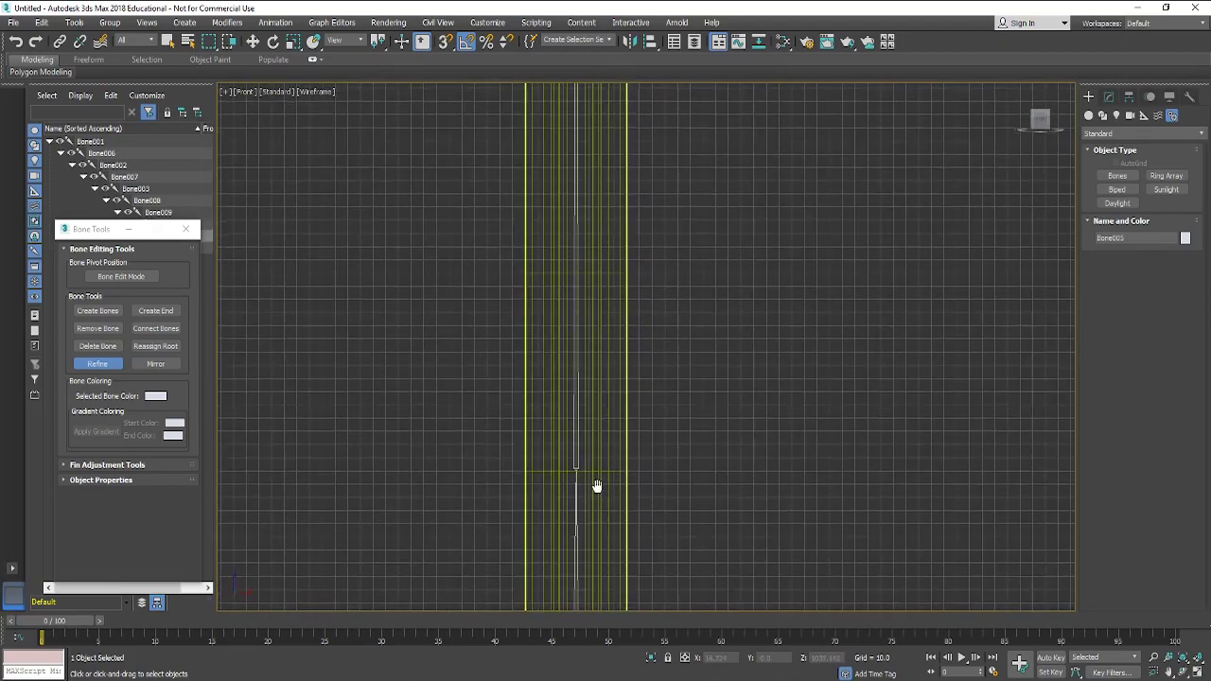
scroll(581, 356, up, 4)
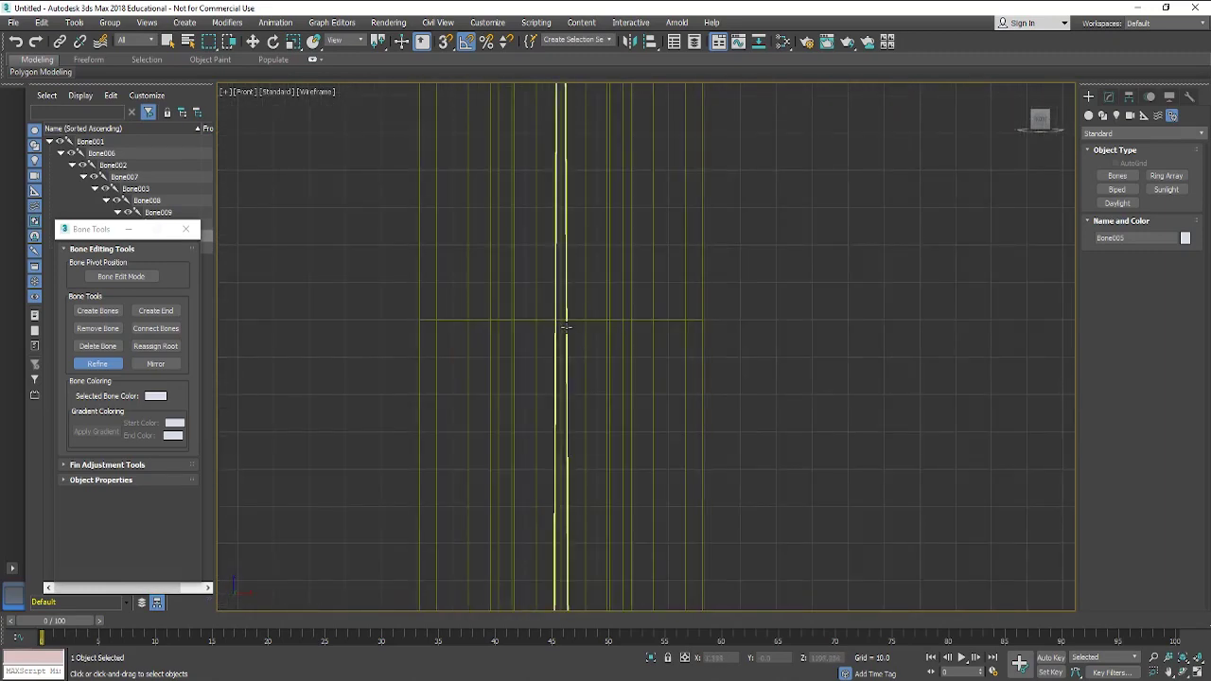
Split the uppermost full bone again at the tube's last segment line at a height of about 1350.
scroll(619, 271, down, 4)
middle_drag(619, 271, 609, 412)
scroll(597, 321, up, 3)
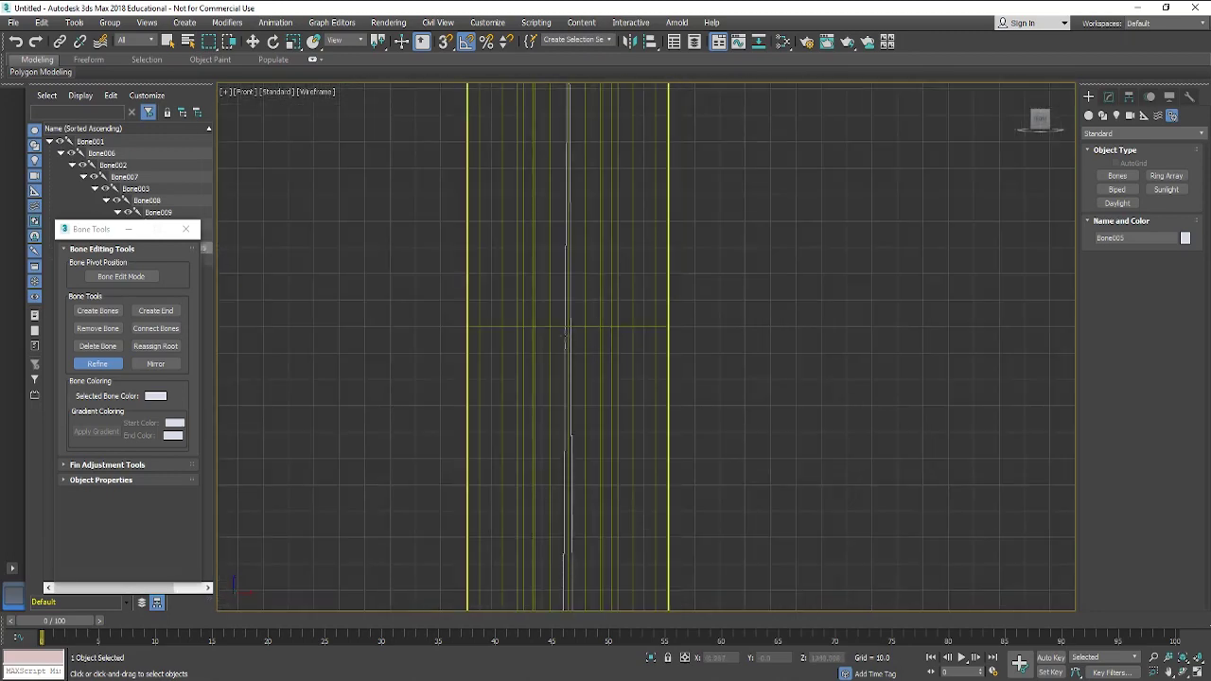
scroll(574, 327, down, 4)
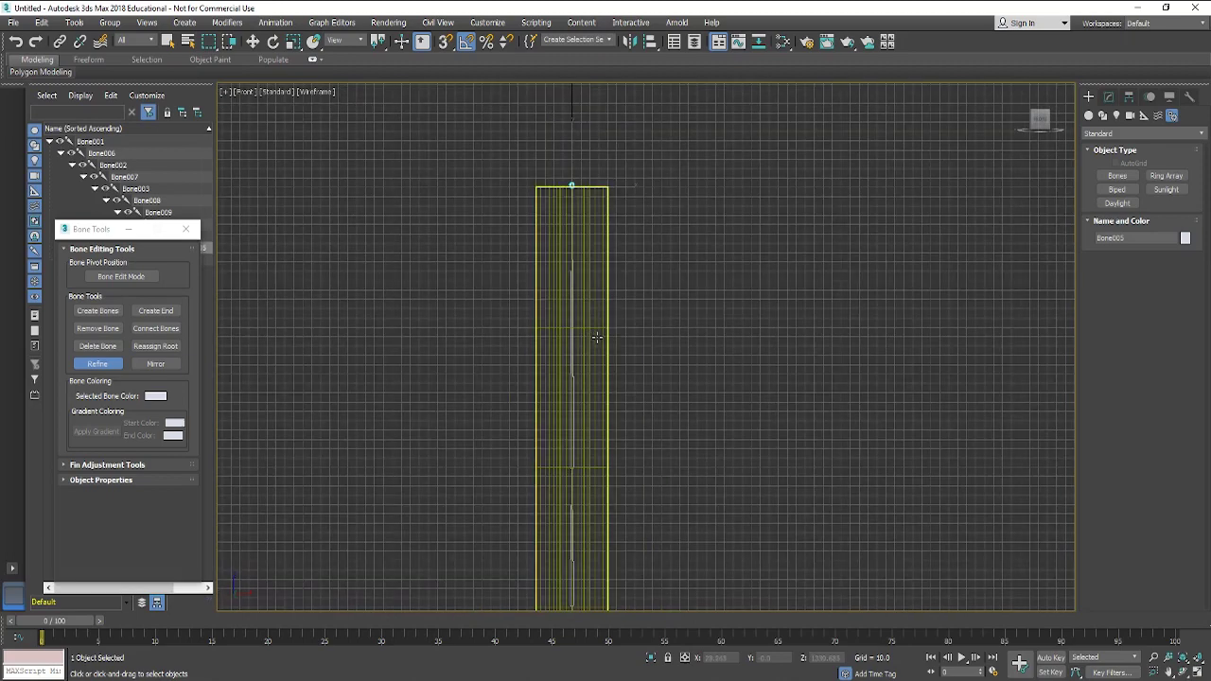
scroll(598, 339, down, 1)
scroll(593, 322, up, 4)
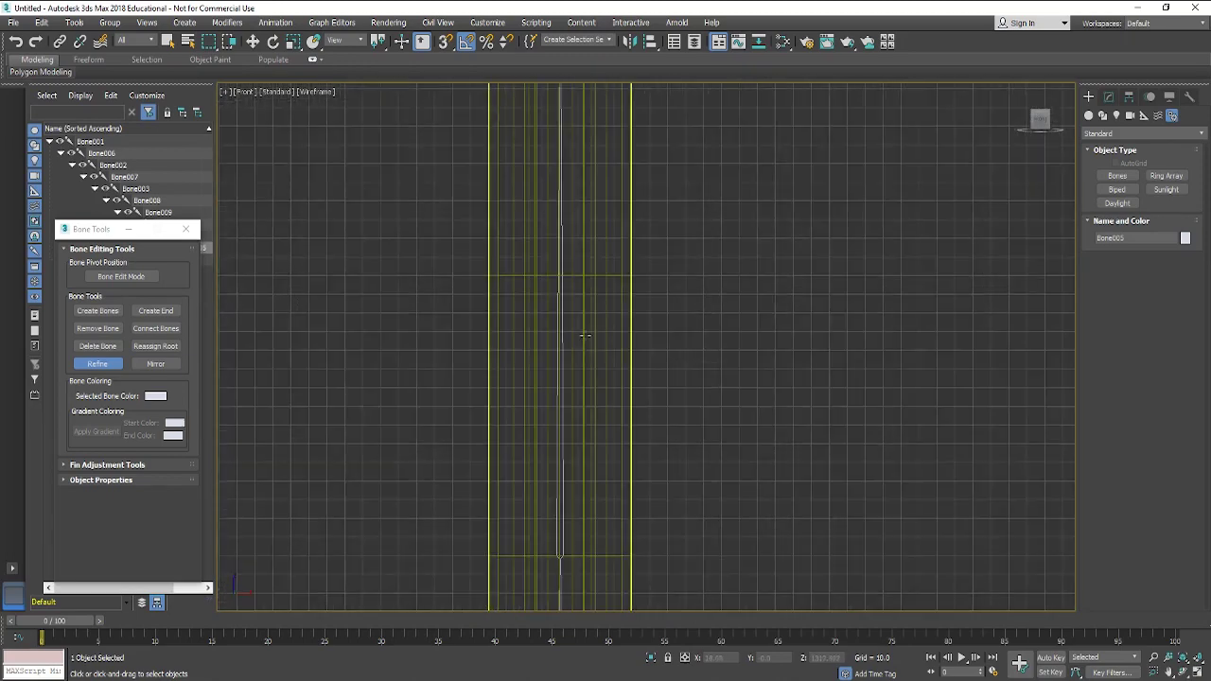
click(558, 275)
scroll(559, 277, up, 4)
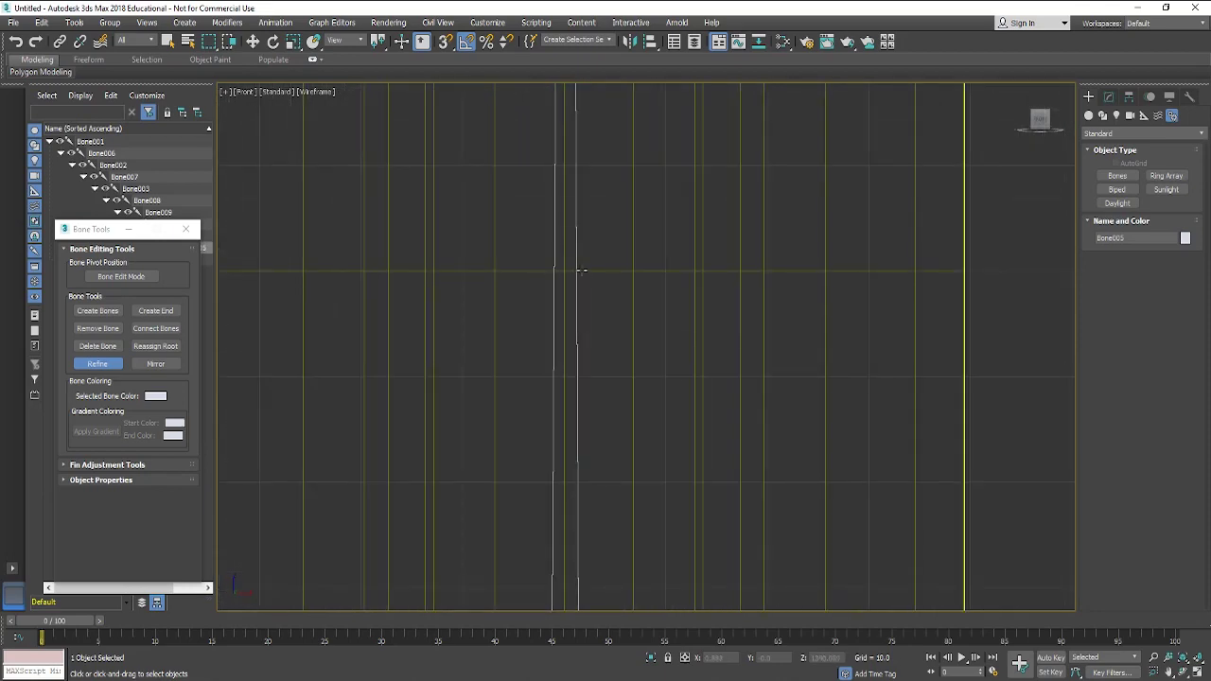
scroll(586, 278, down, 3)
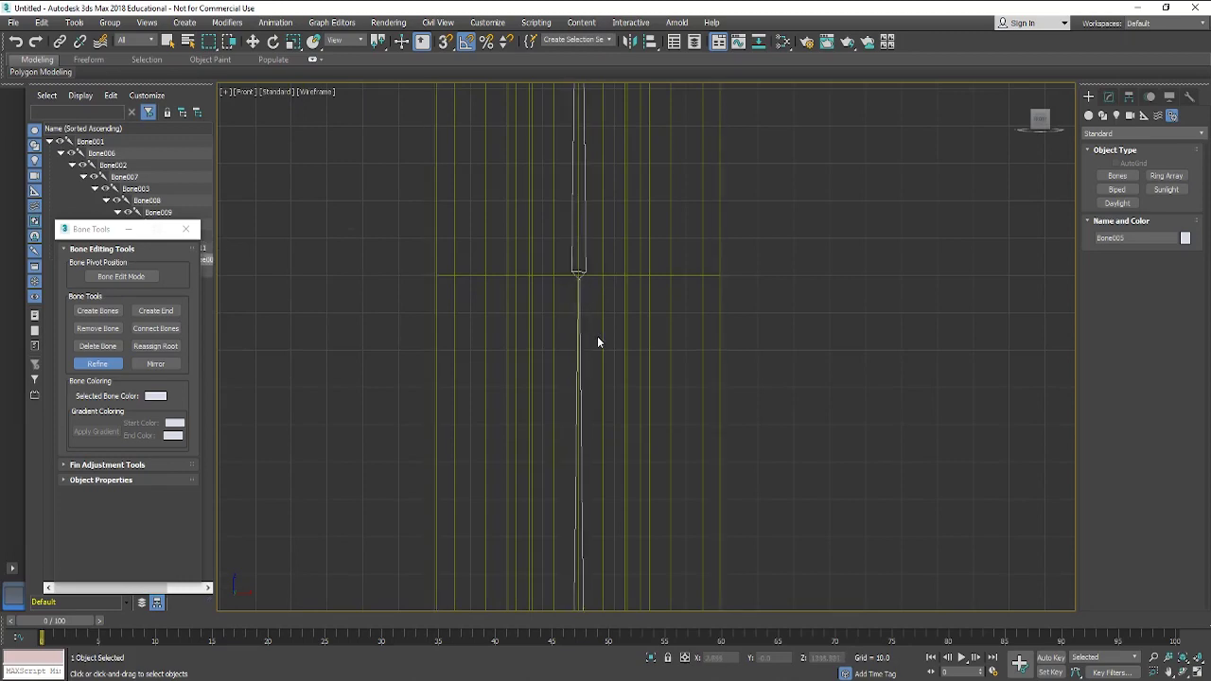
Leave bone refining and close the Bone Tools window.
scroll(602, 343, down, 3)
middle_drag(612, 341, 676, 397)
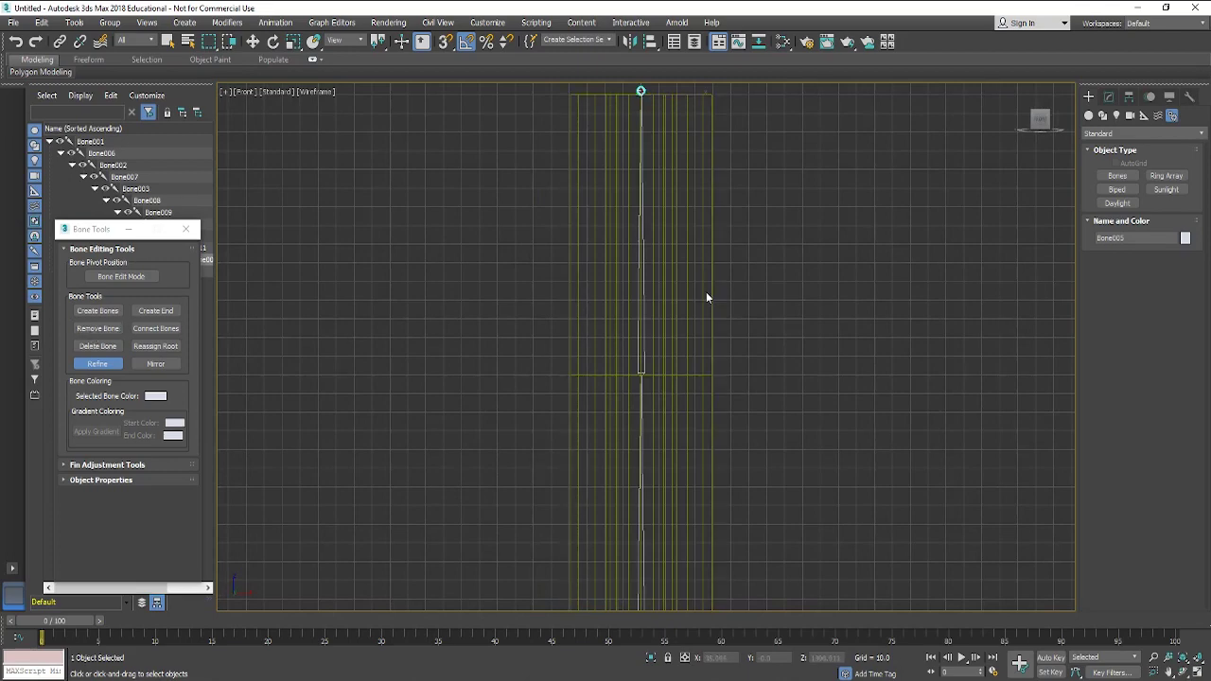
drag(100, 231, 121, 218)
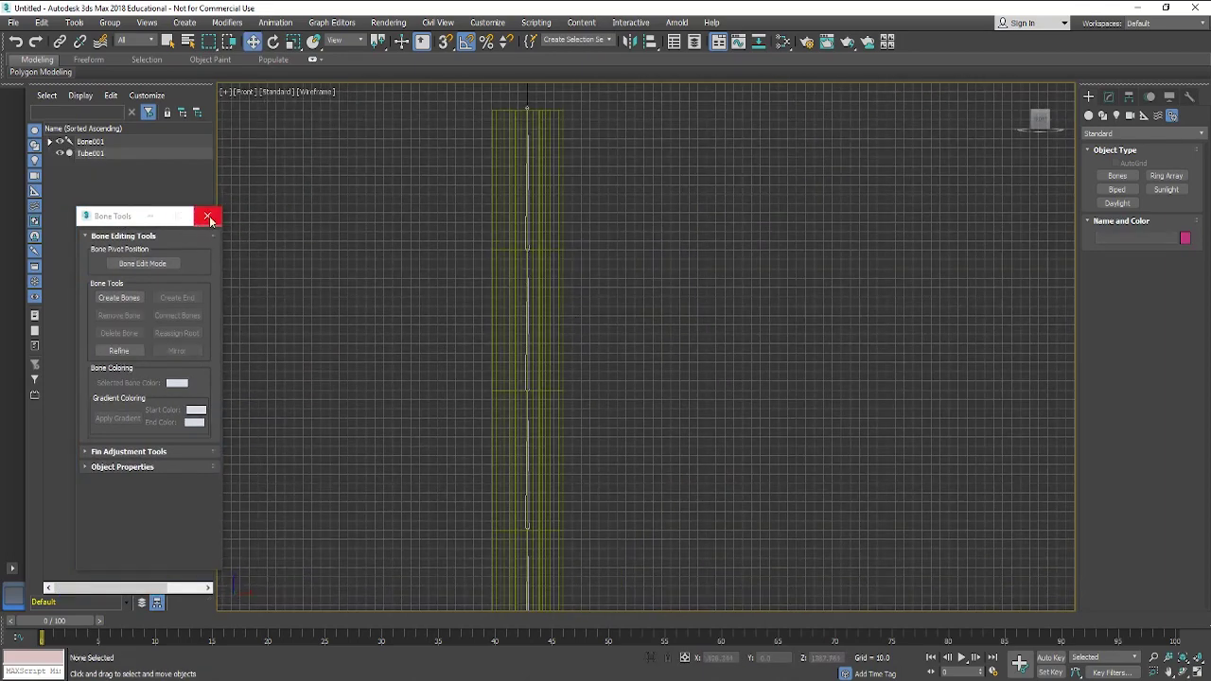
click(208, 218)
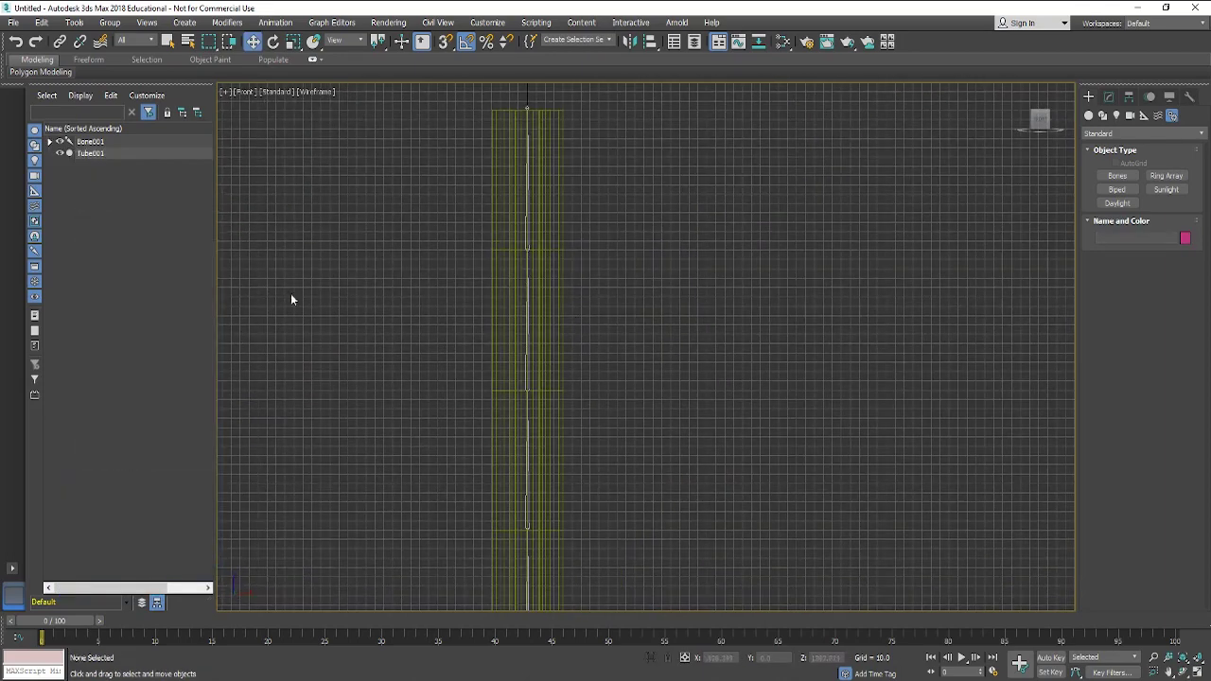
Select Tube001 and show it in an angled Perspective view with the whole tube and its open top in sight.
click(94, 155)
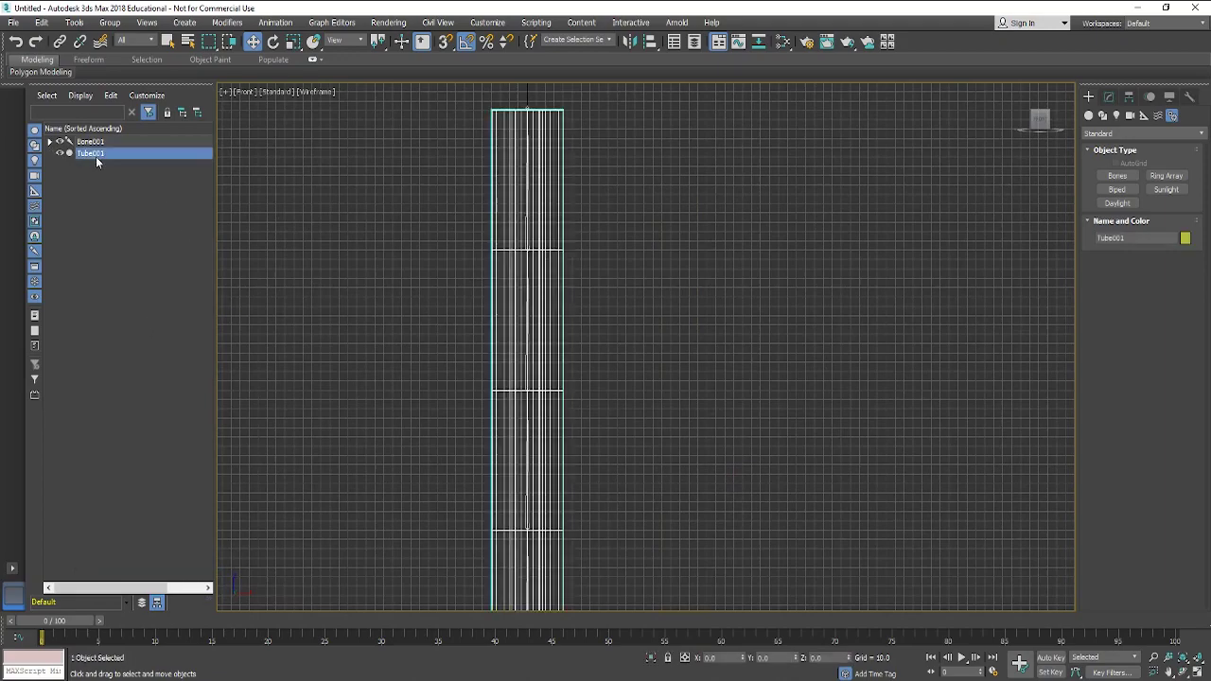
scroll(551, 348, down, 3)
middle_drag(576, 416, 648, 314)
scroll(647, 314, up, 1)
scroll(648, 314, down, 1)
key(p)
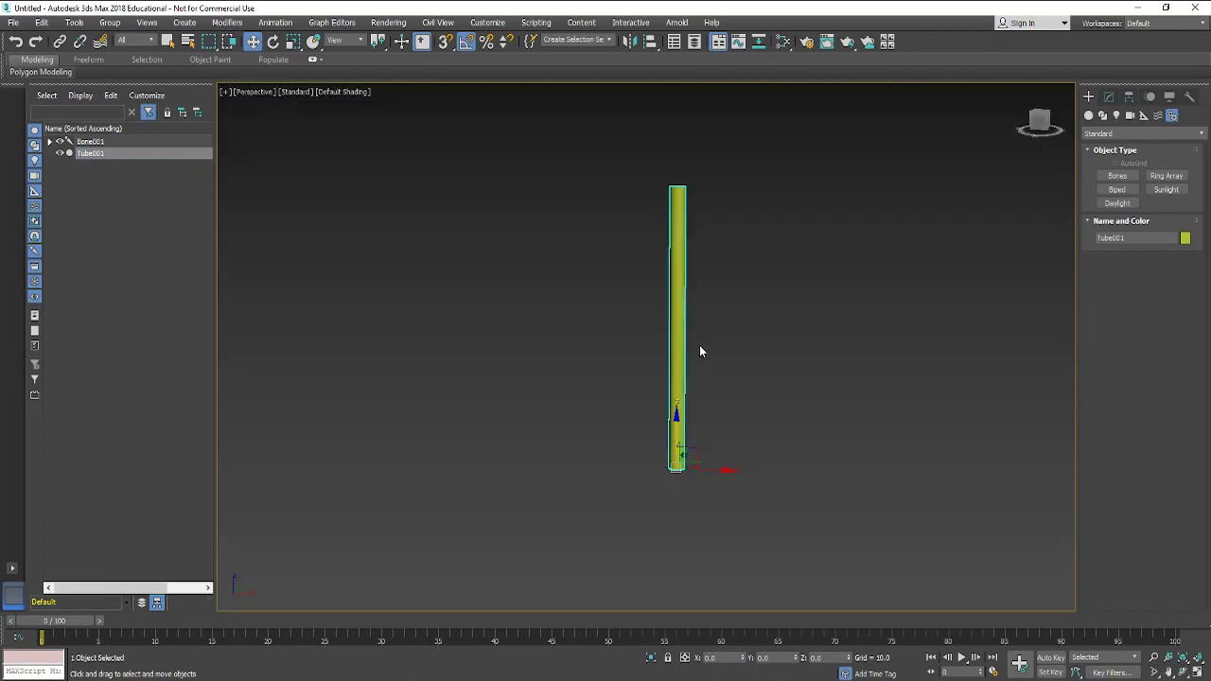
alt+middle_drag(733, 357, 700, 445)
scroll(700, 447, up, 4)
scroll(705, 416, down, 5)
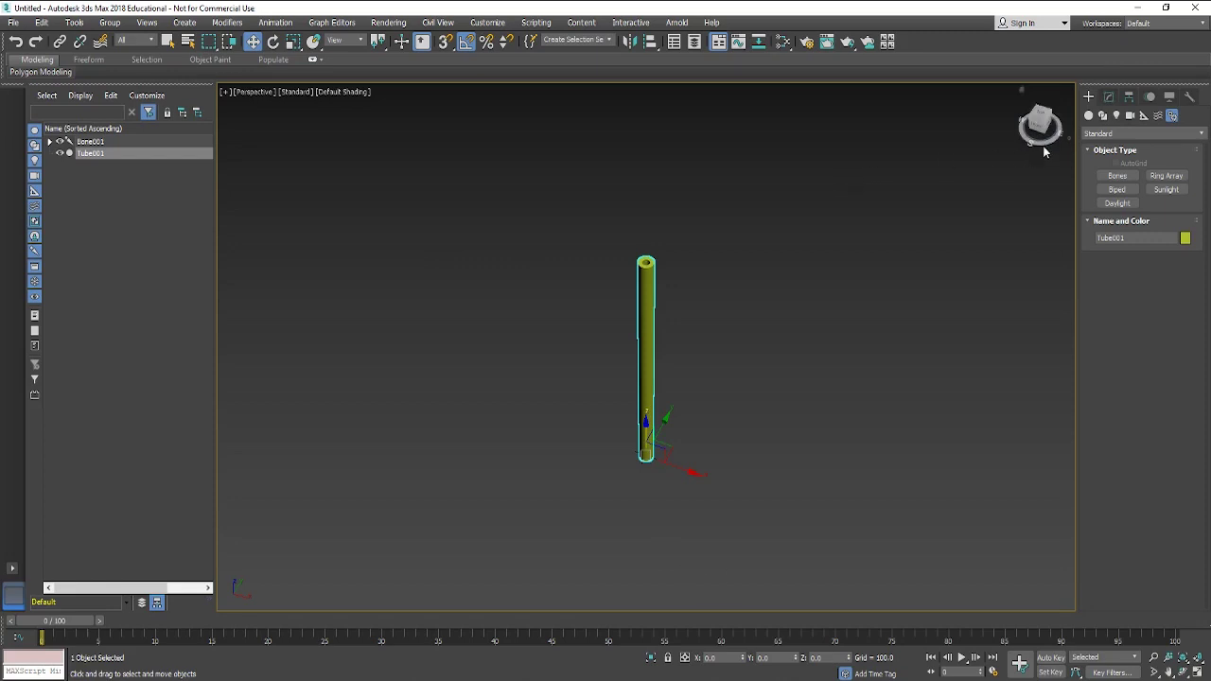
Apply a Skin modifier to the tube.
click(1110, 97)
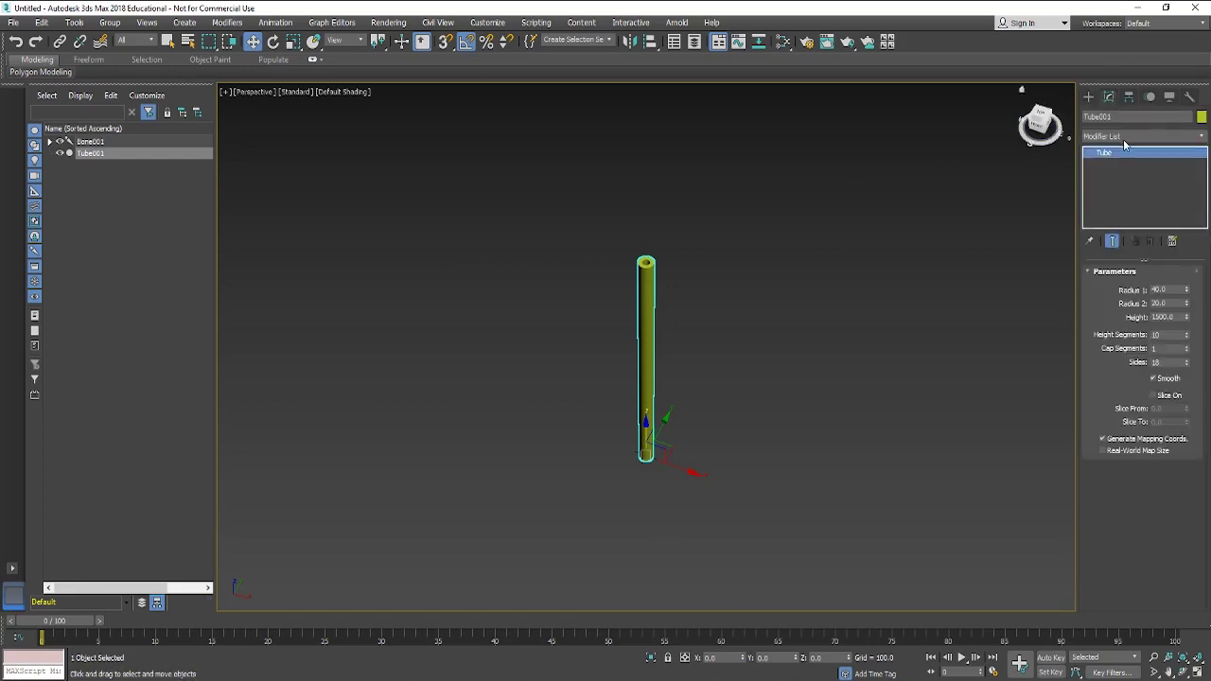
click(1122, 137)
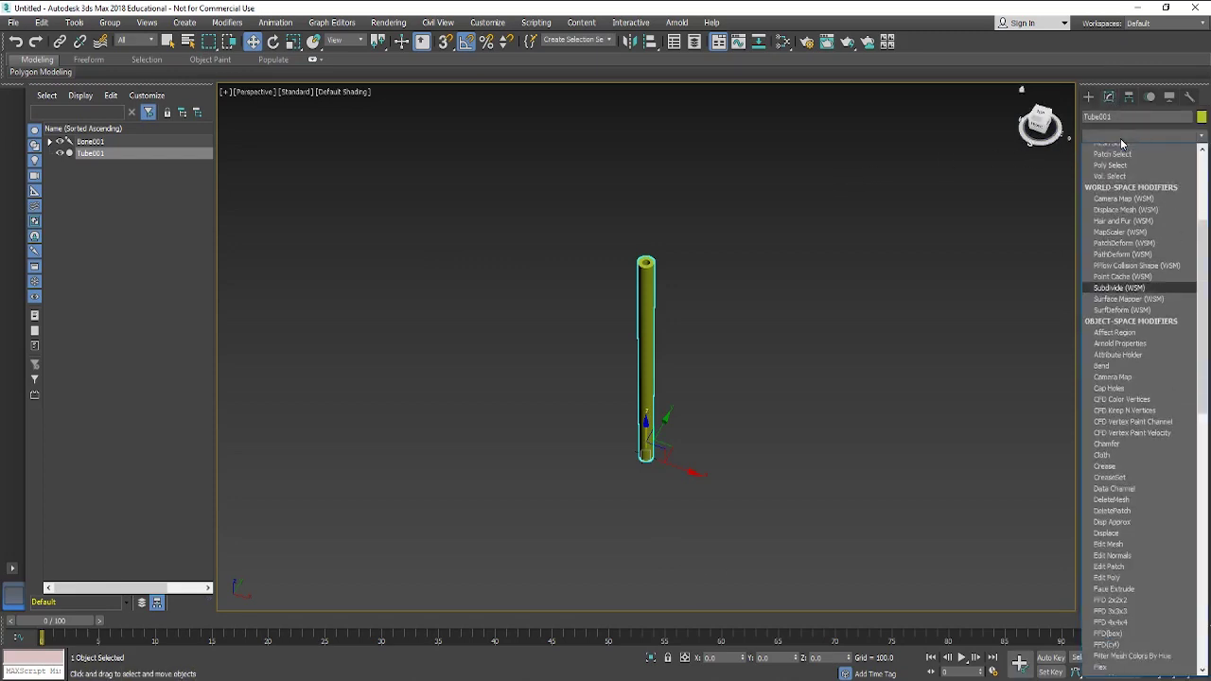
text(skin)
key(Return)
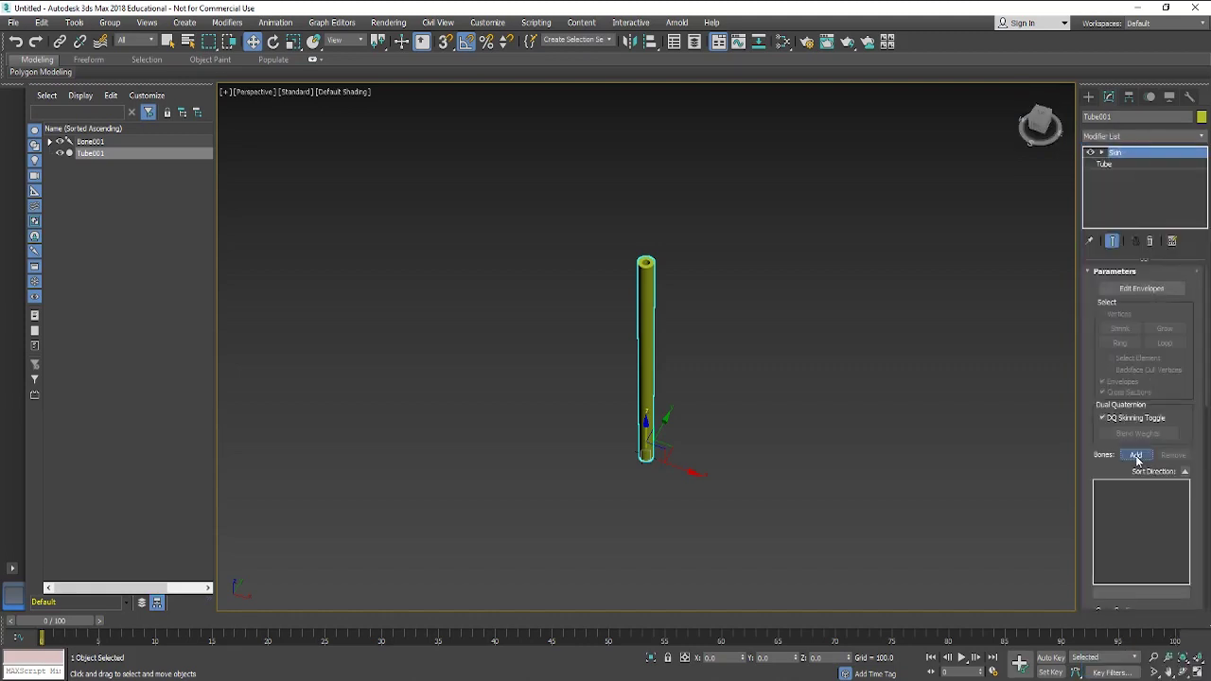
Add every bone in the Bone001 hierarchy, including all nested child bones, to the tube's Skin modifier.
click(1137, 455)
drag(149, 19, 424, 150)
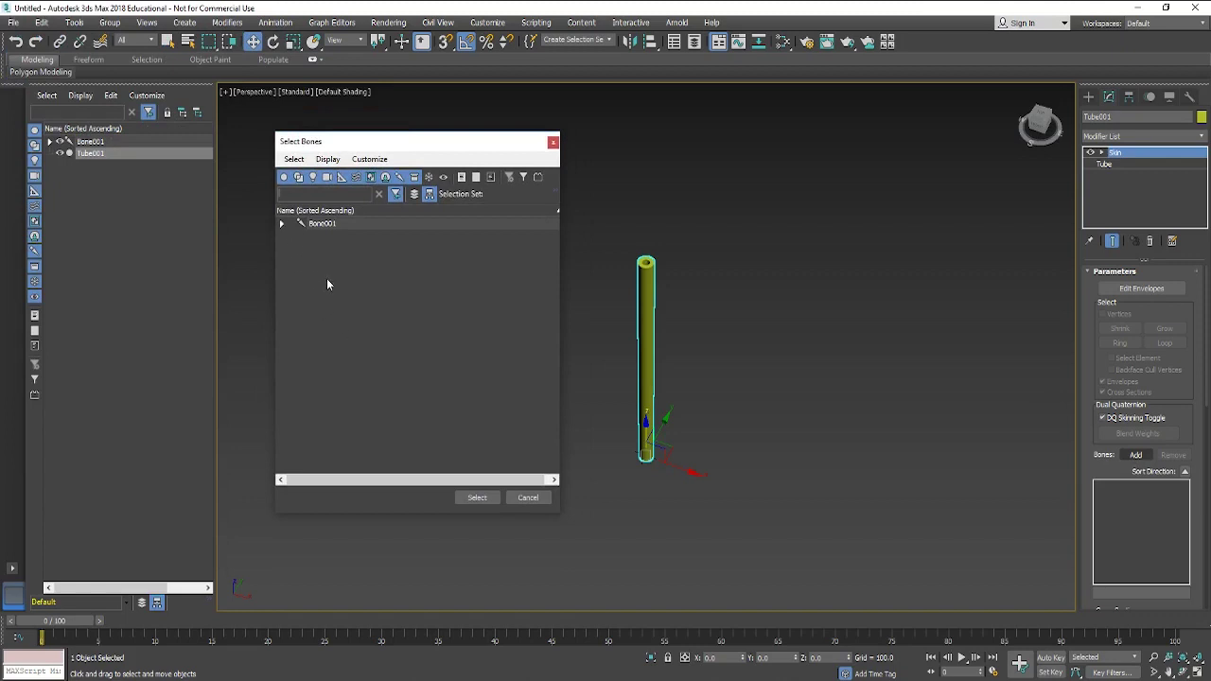
click(281, 224)
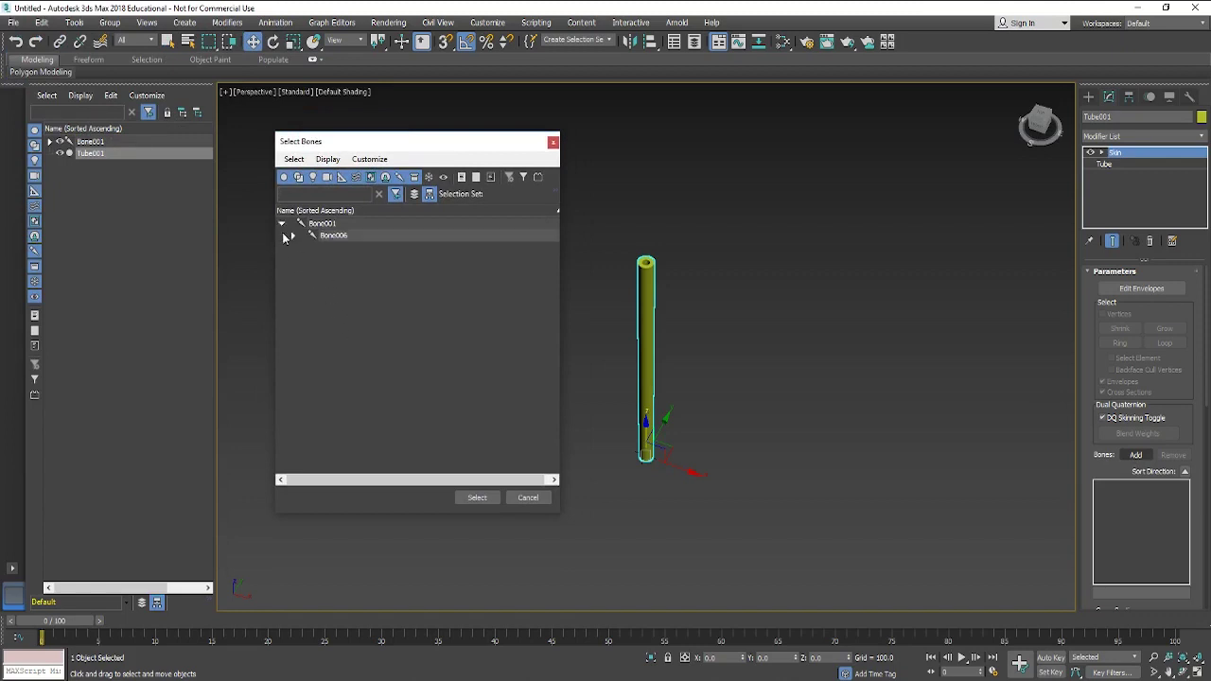
click(281, 224)
click(281, 224)
click(294, 236)
click(304, 248)
click(315, 260)
click(281, 224)
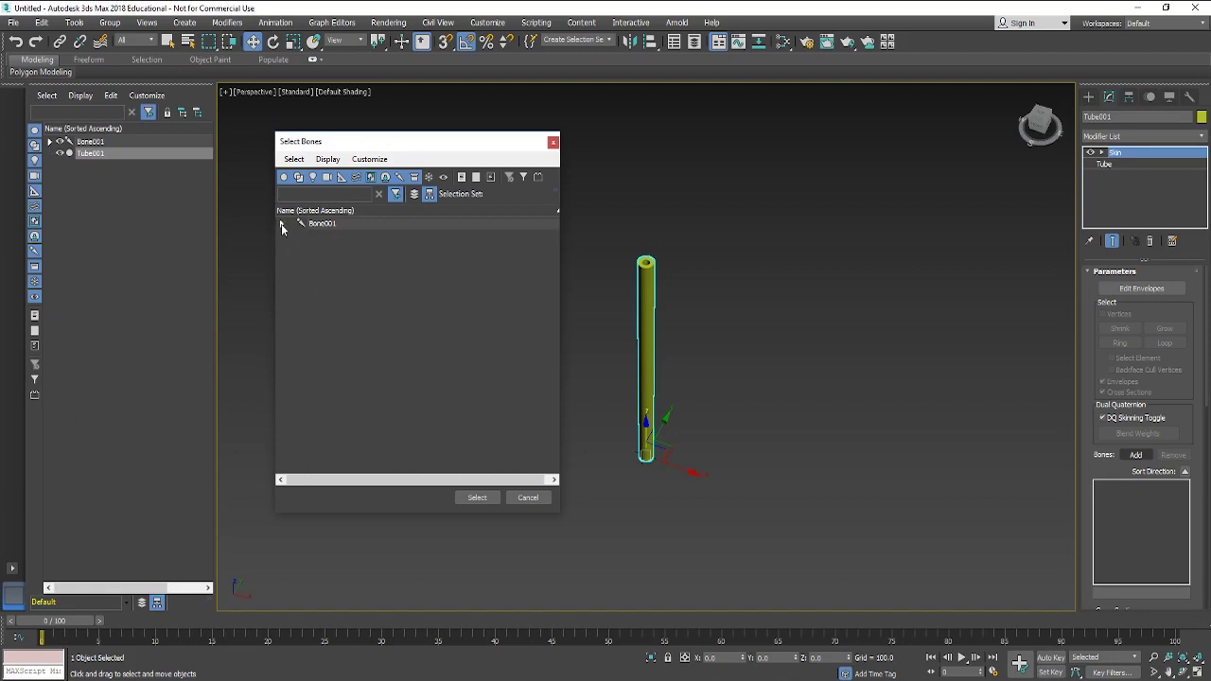
shift+click(281, 223)
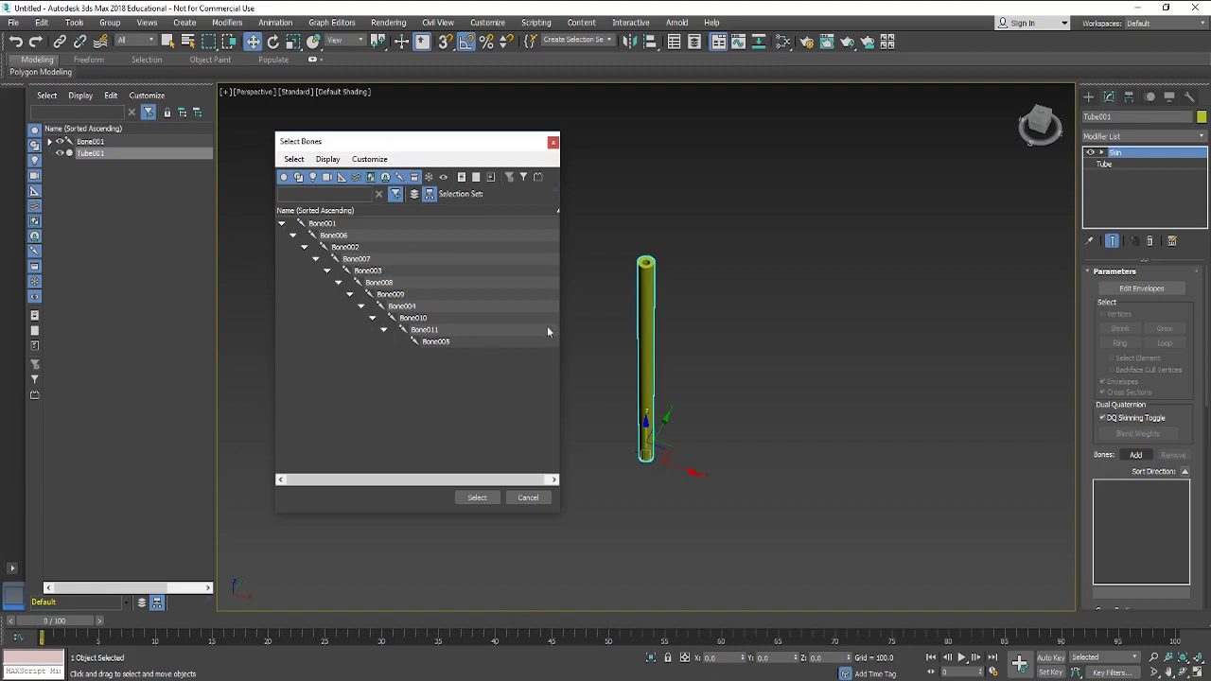
key(ctrl+a)
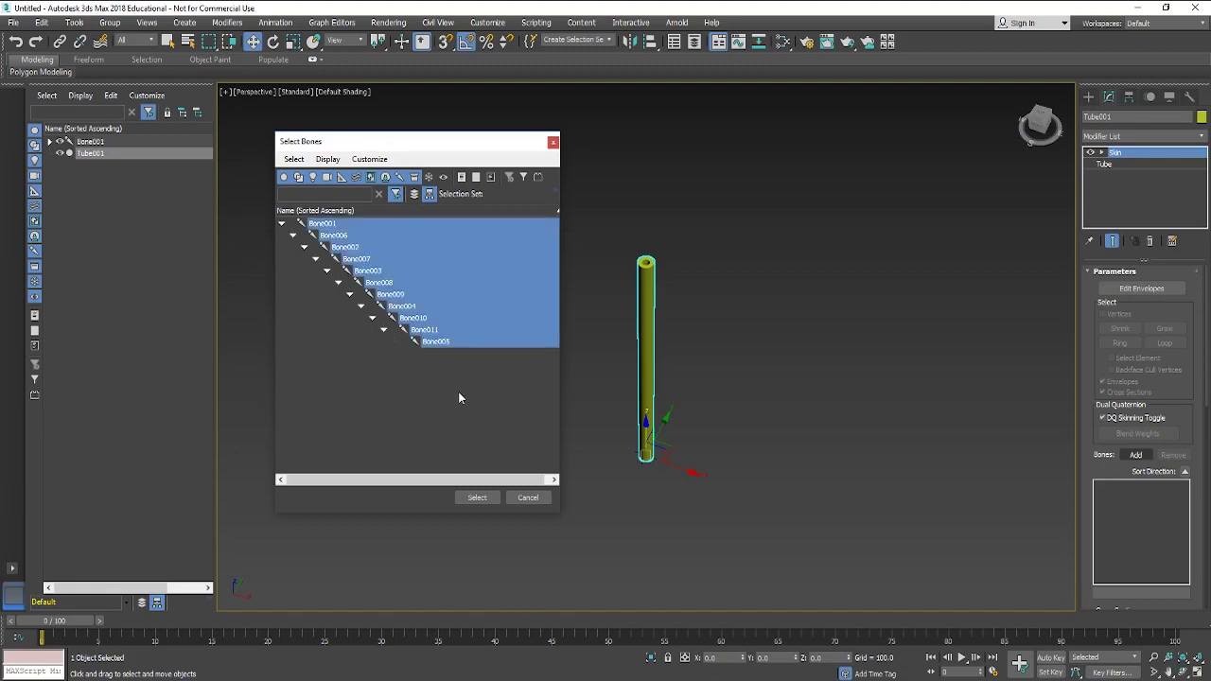
click(477, 498)
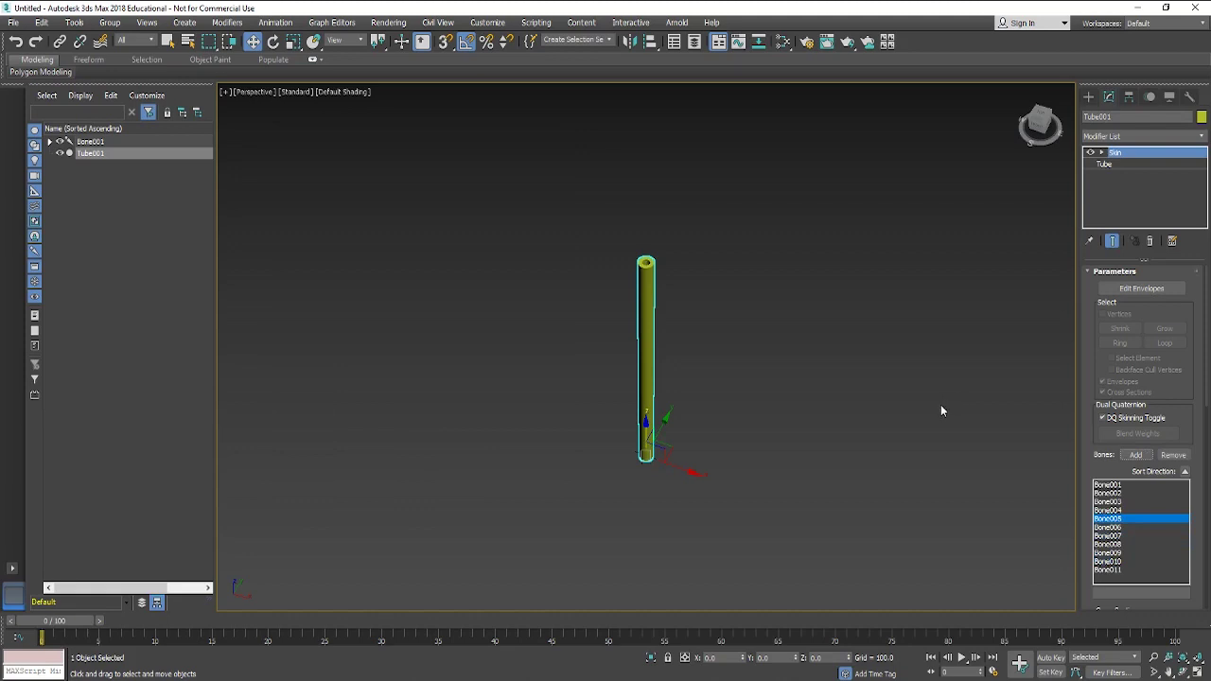
Expand the whole Bone001 hierarchy in the scene list and widen the list to fit the nested bone names.
click(50, 141)
click(49, 141)
ctrl+click(50, 141)
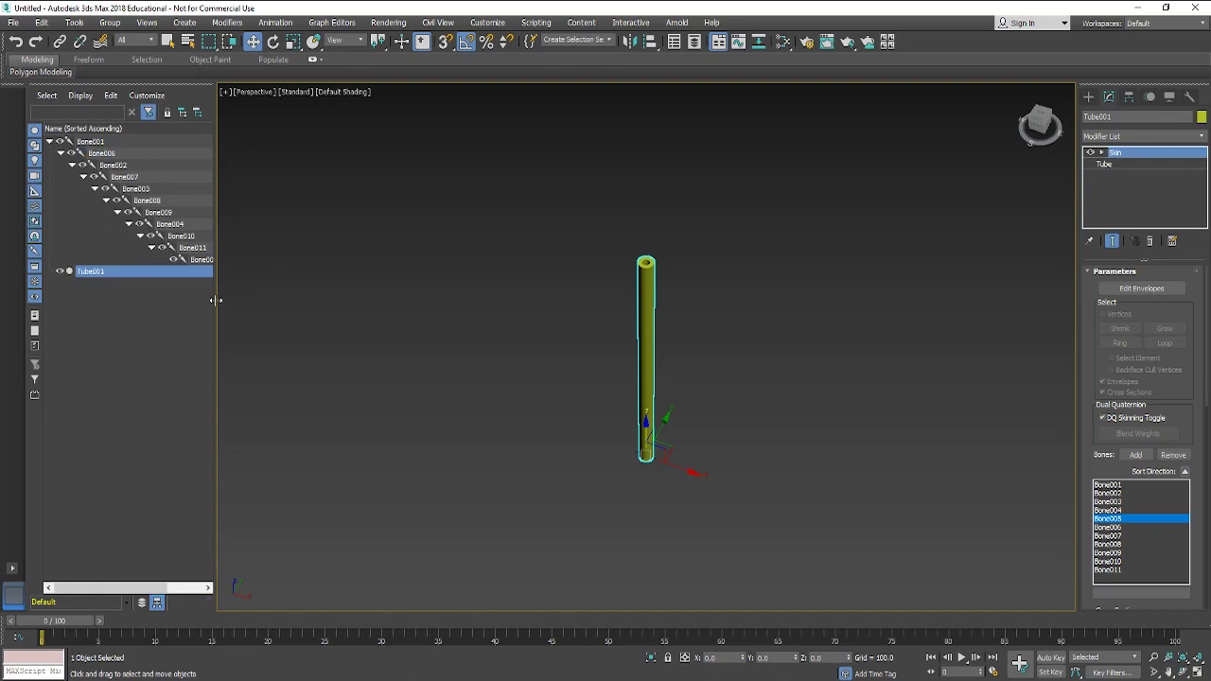
drag(216, 300, 251, 300)
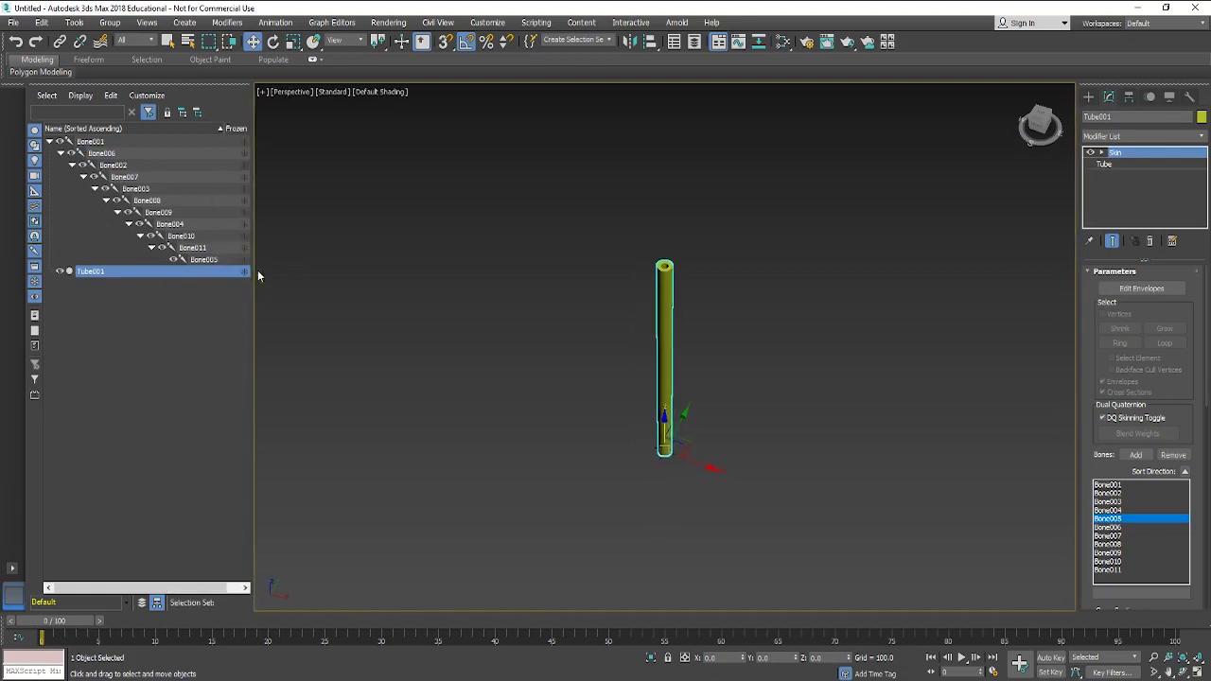
Rotate Bone011 about 15 degrees so the top segment of the tube bends sideways.
click(245, 259)
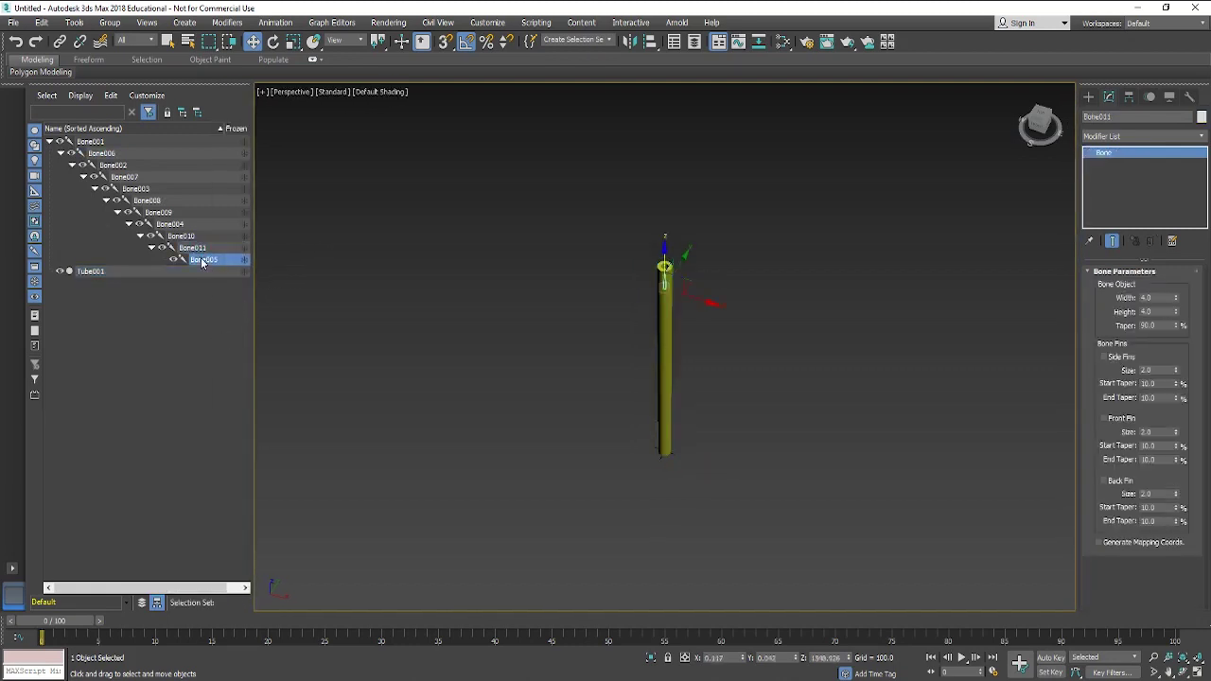
click(190, 247)
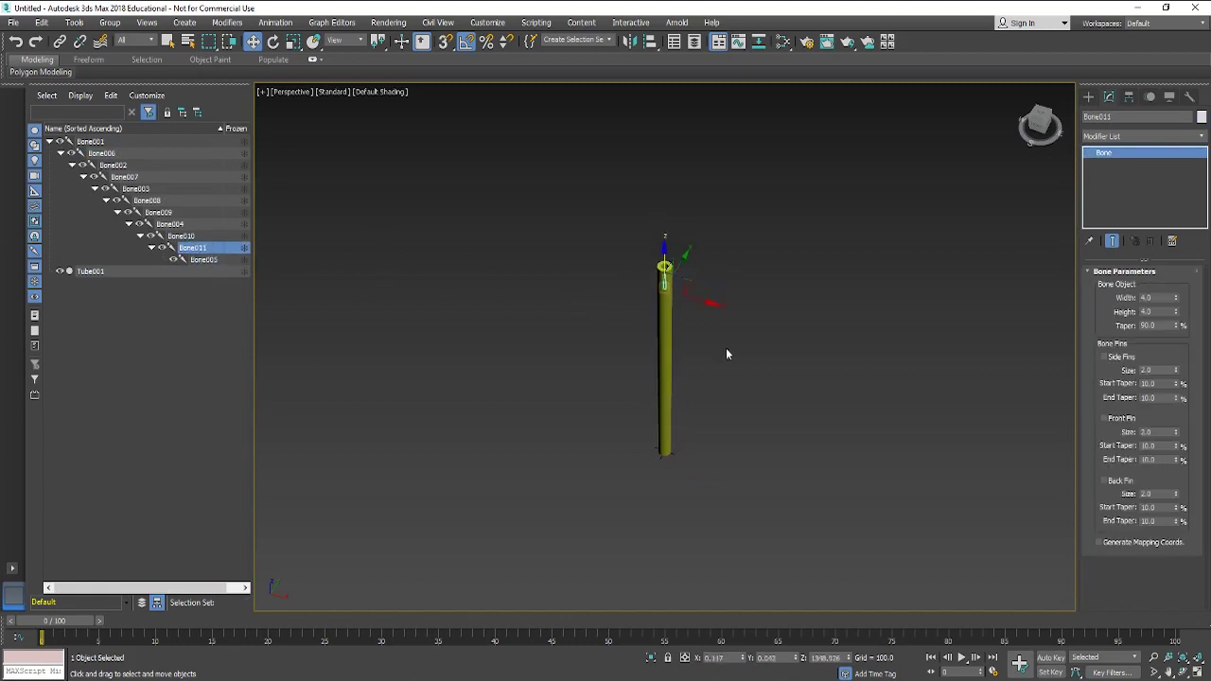
key(e)
scroll(670, 299, up, 3)
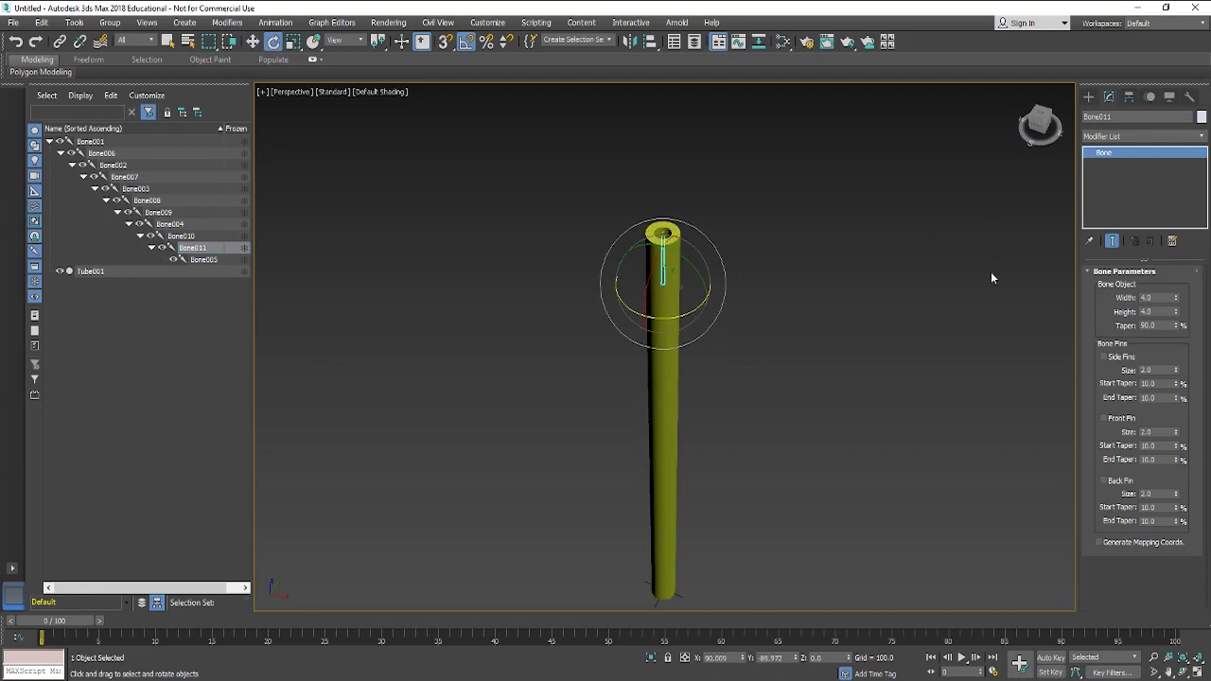
alt+middle_drag(992, 277, 1020, 257)
drag(628, 262, 622, 273)
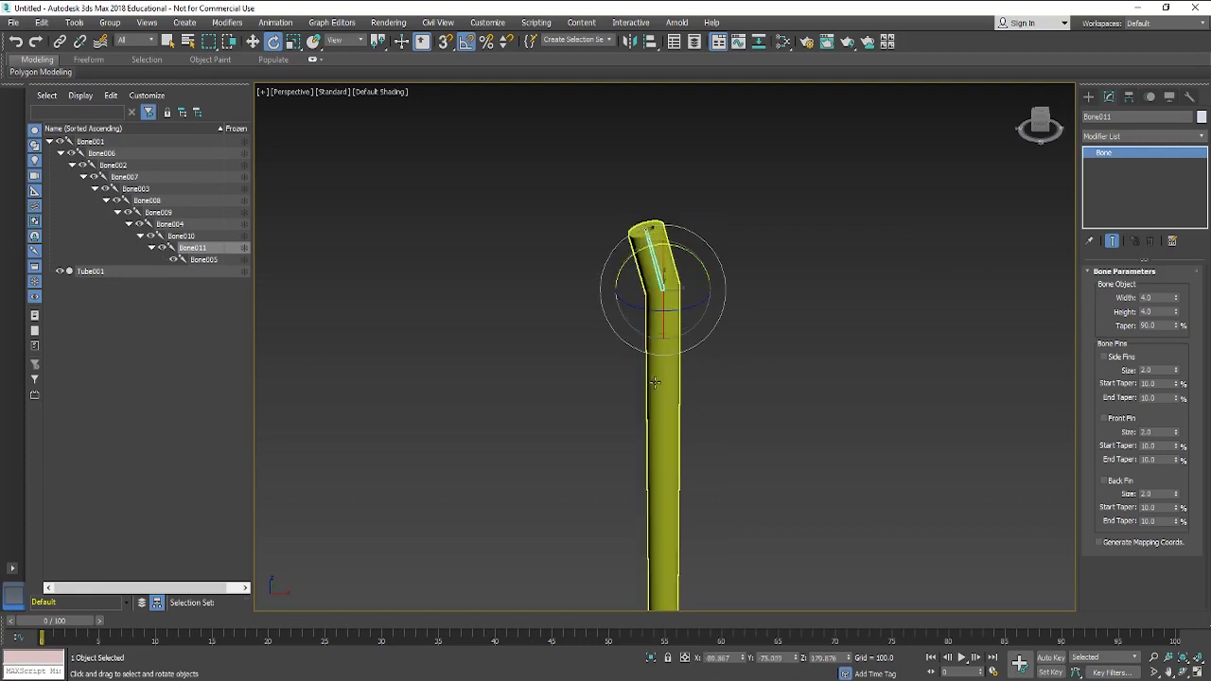
Rotate Bone010 in the same direction to extend the bend, and turn Bone011 back slightly to soften the tip.
click(184, 236)
drag(628, 321, 613, 331)
click(190, 246)
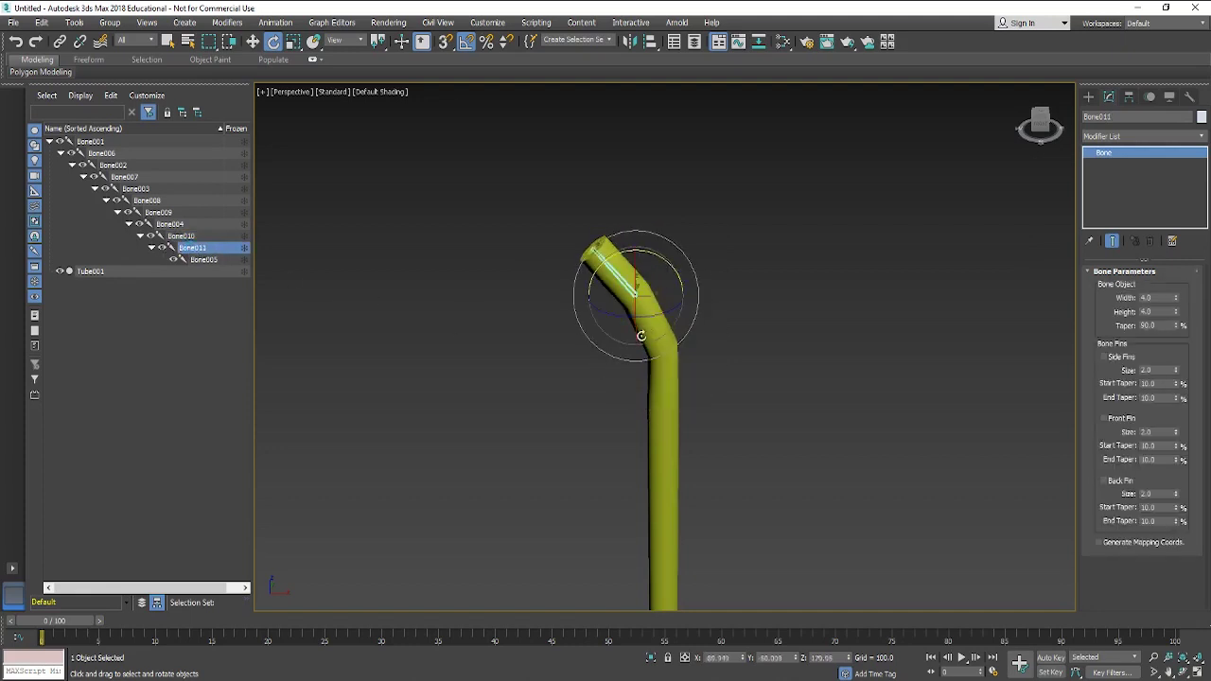
drag(604, 266, 576, 221)
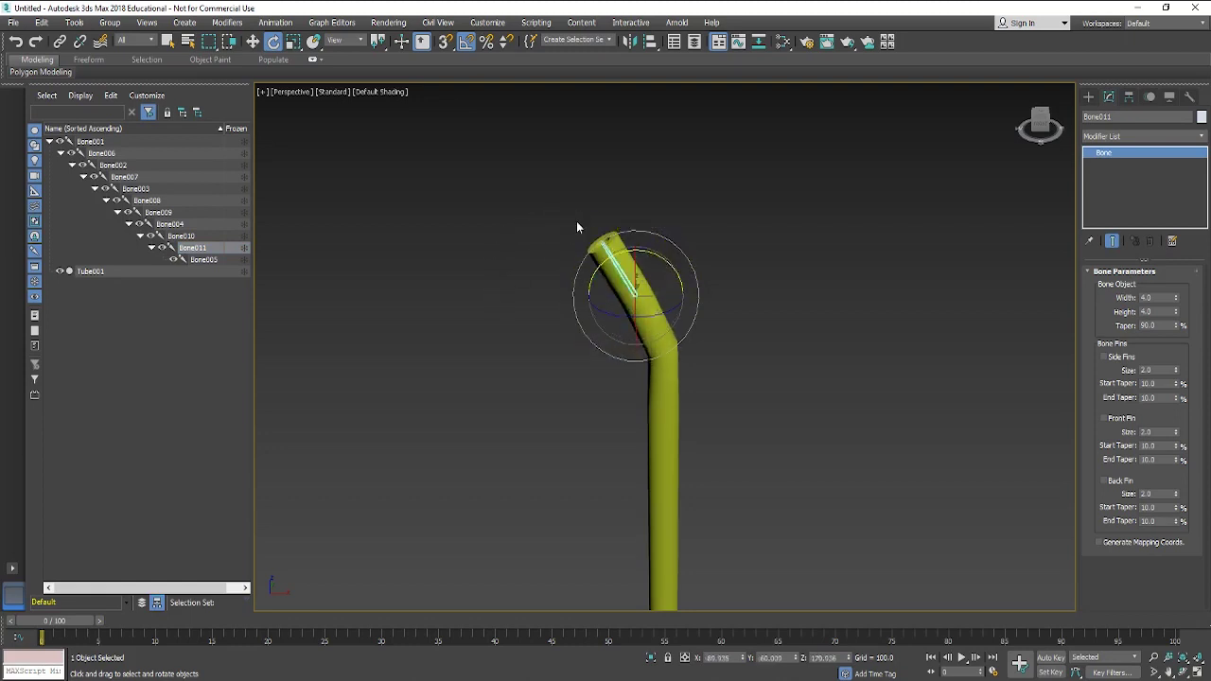
alt+middle_drag(806, 441, 768, 441)
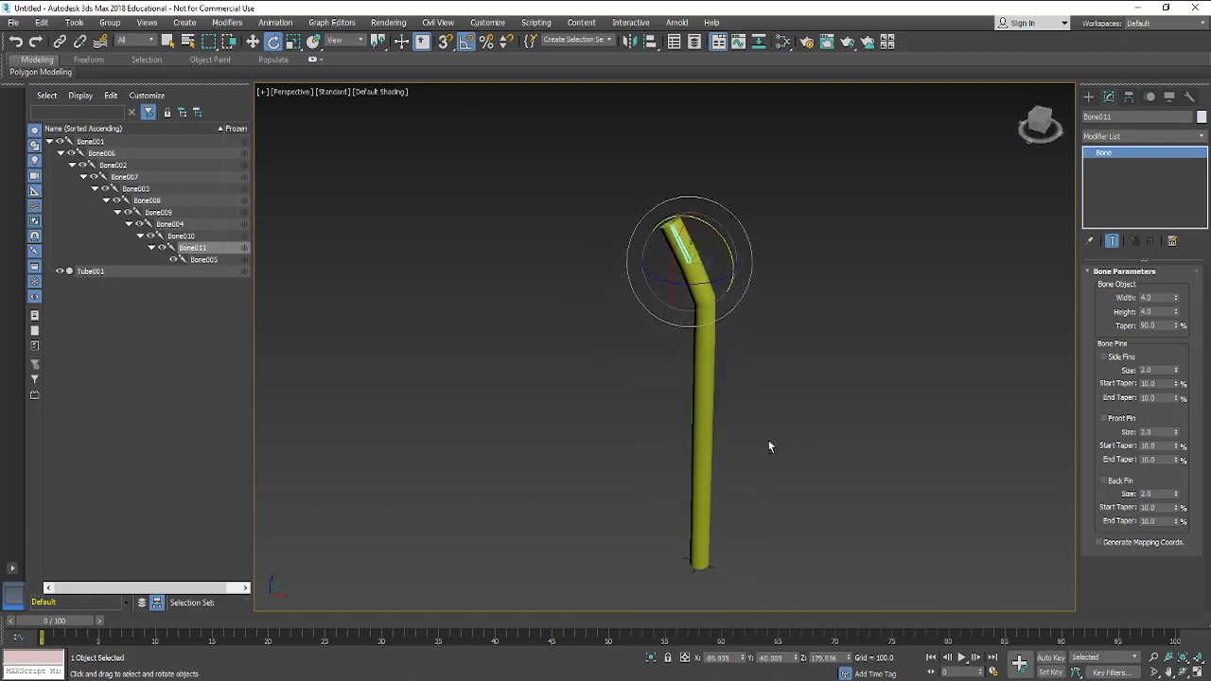
Rotate Bone010 partly back towards upright to make the bend near the tube's top gentler.
click(211, 261)
click(197, 249)
click(183, 236)
alt+middle_drag(724, 335, 773, 309)
scroll(678, 284, up, 1)
drag(681, 279, 698, 272)
Rotate Bone004 and Bone009 about 15 degrees each in the direction of the existing bend to extend the curve downwards.
click(176, 224)
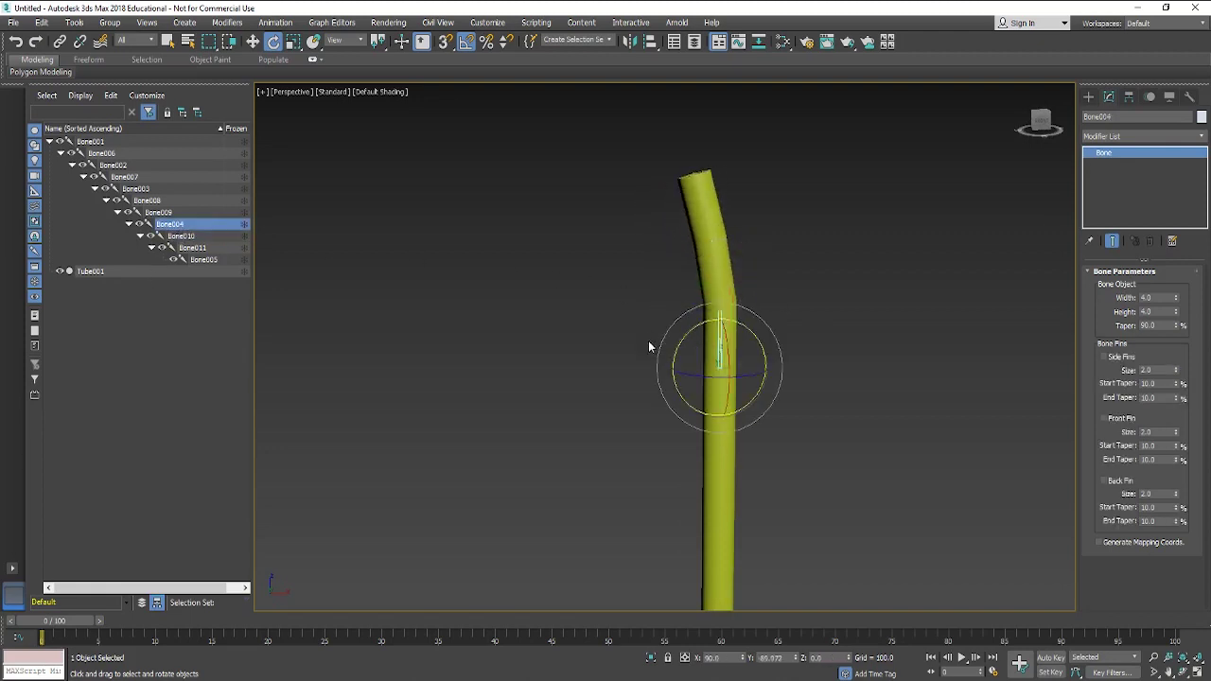
drag(684, 338, 674, 348)
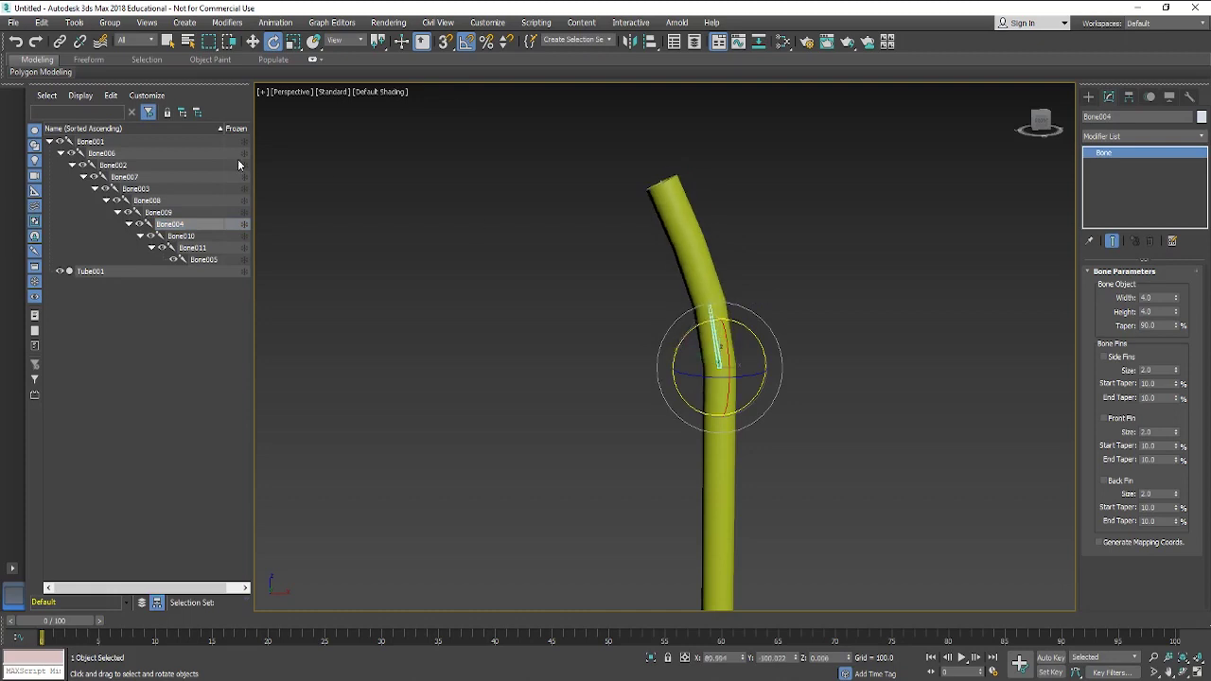
click(175, 214)
drag(690, 402, 684, 405)
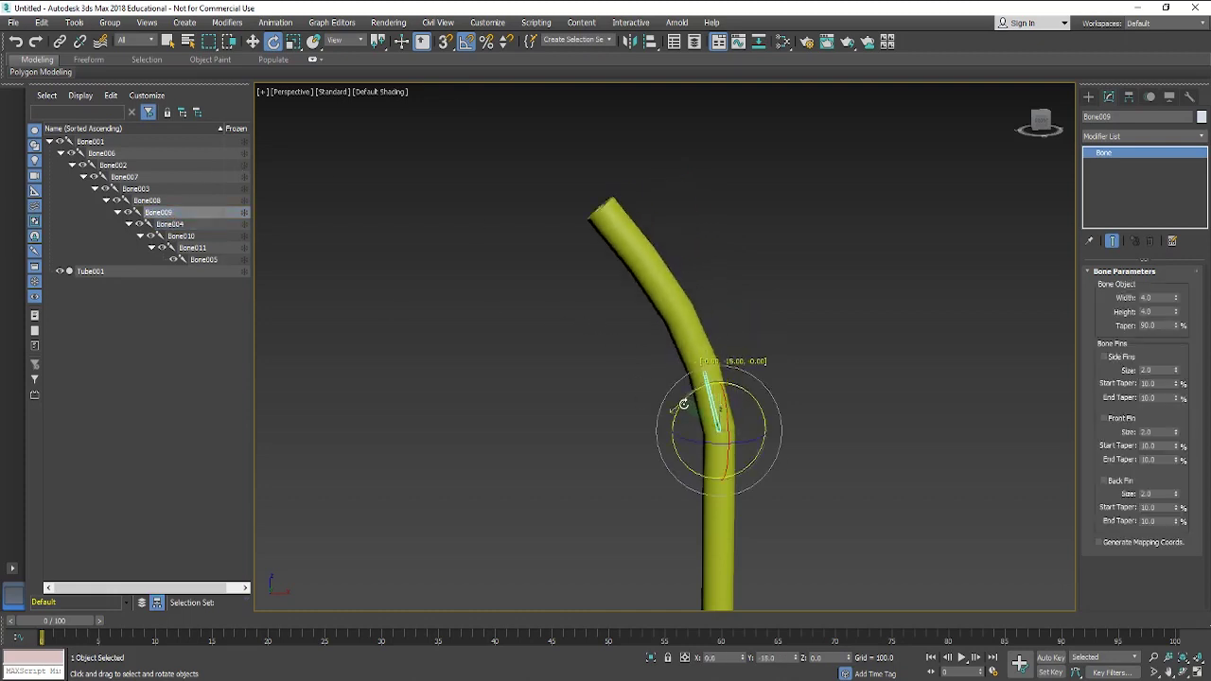
Rotate Bone008 about 15 degrees and turn Bone003 the same way to carry the curve down the tube.
click(149, 201)
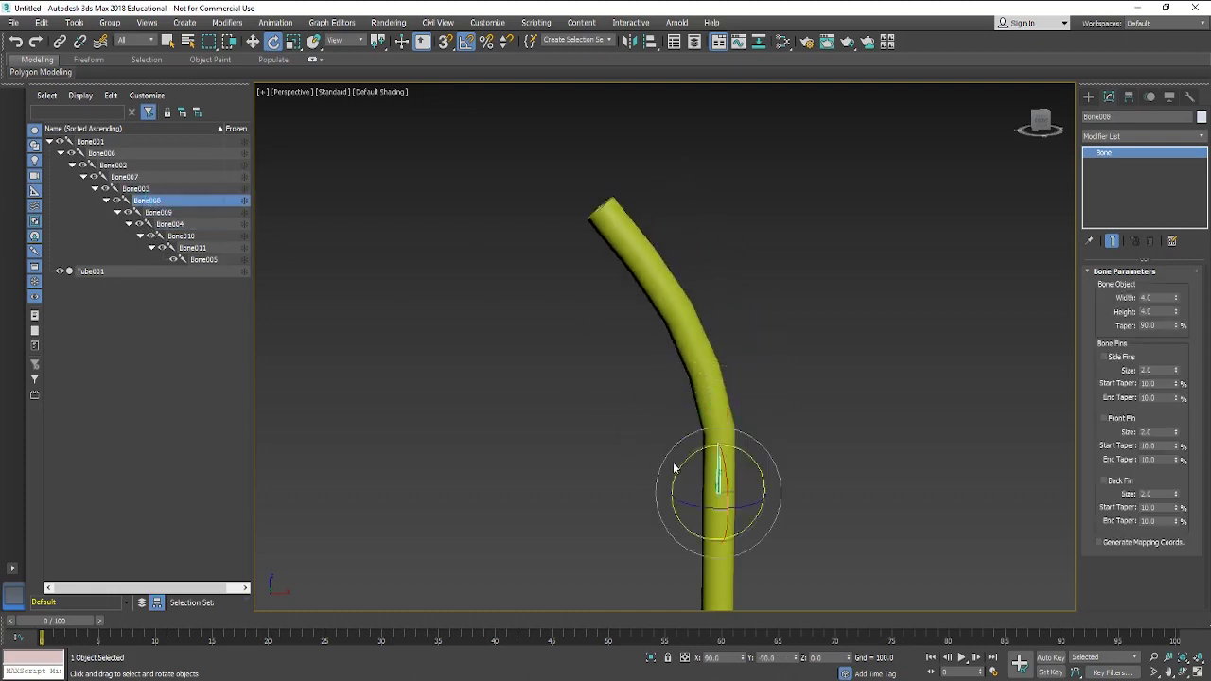
drag(687, 460, 676, 473)
middle_drag(574, 493, 502, 347)
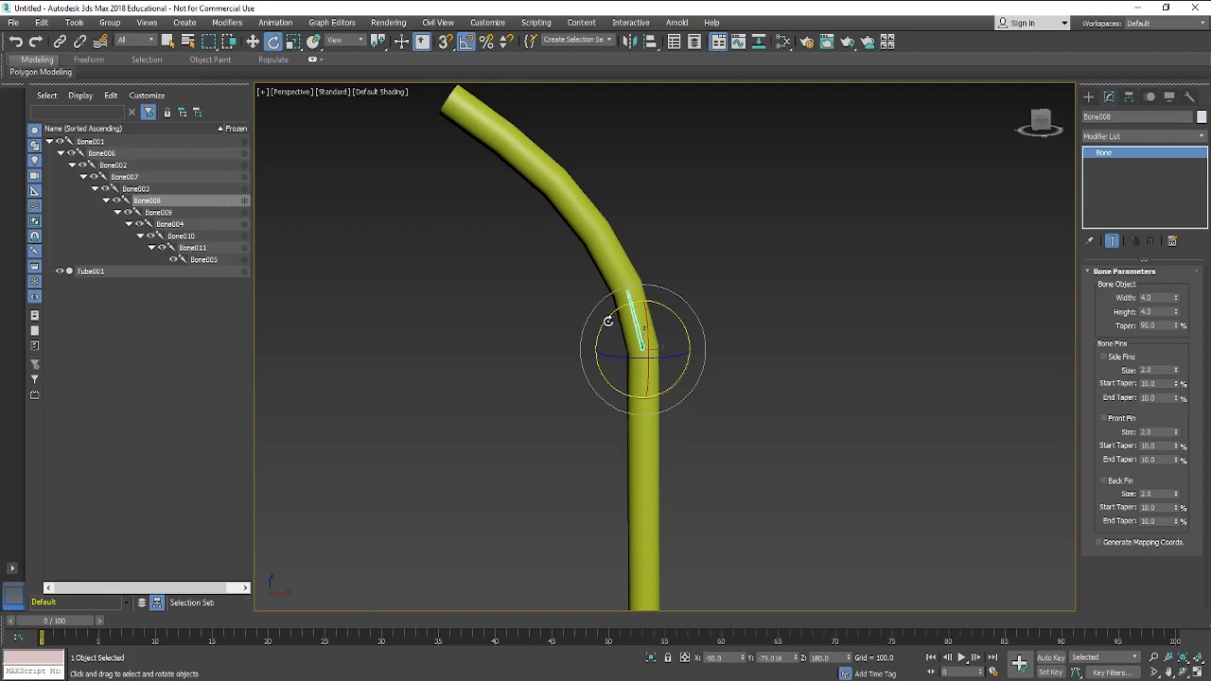
mouse_move(608, 323)
mouse_down()
mouse_move(600, 328)
mouse_move(609, 319)
mouse_up()
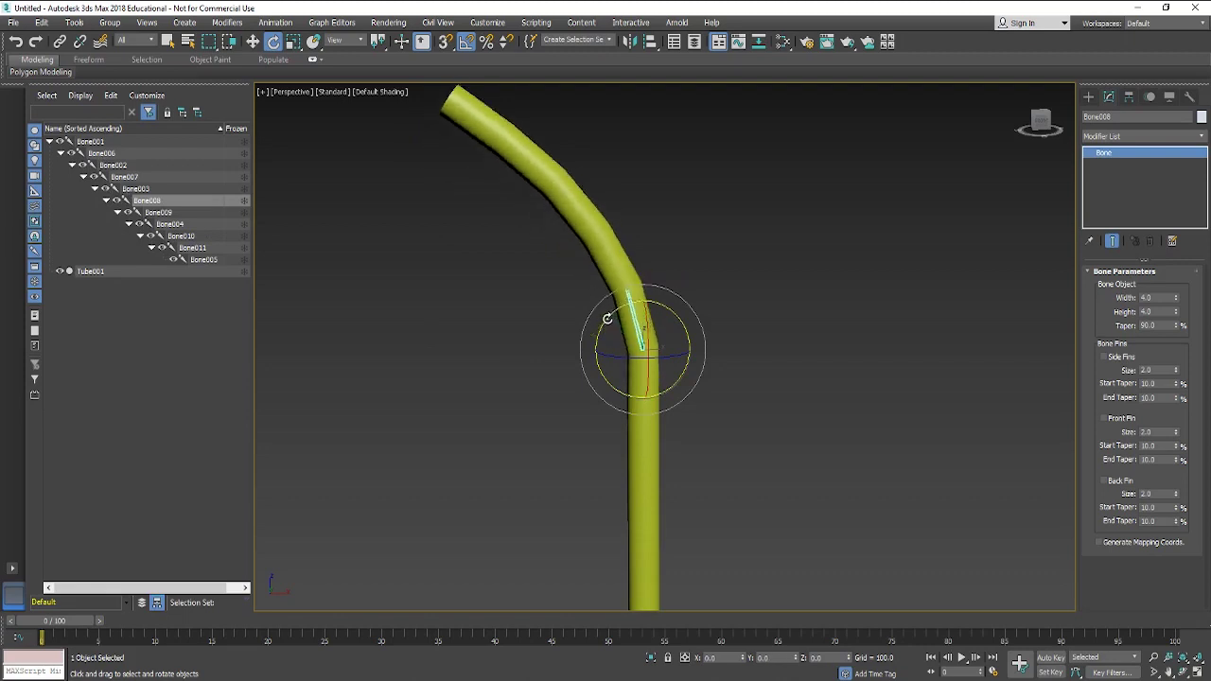
click(135, 189)
drag(605, 381, 601, 384)
Rotate Bone007 about 10 degrees and turn Bone002 in the same direction to continue the arc towards the base.
click(124, 177)
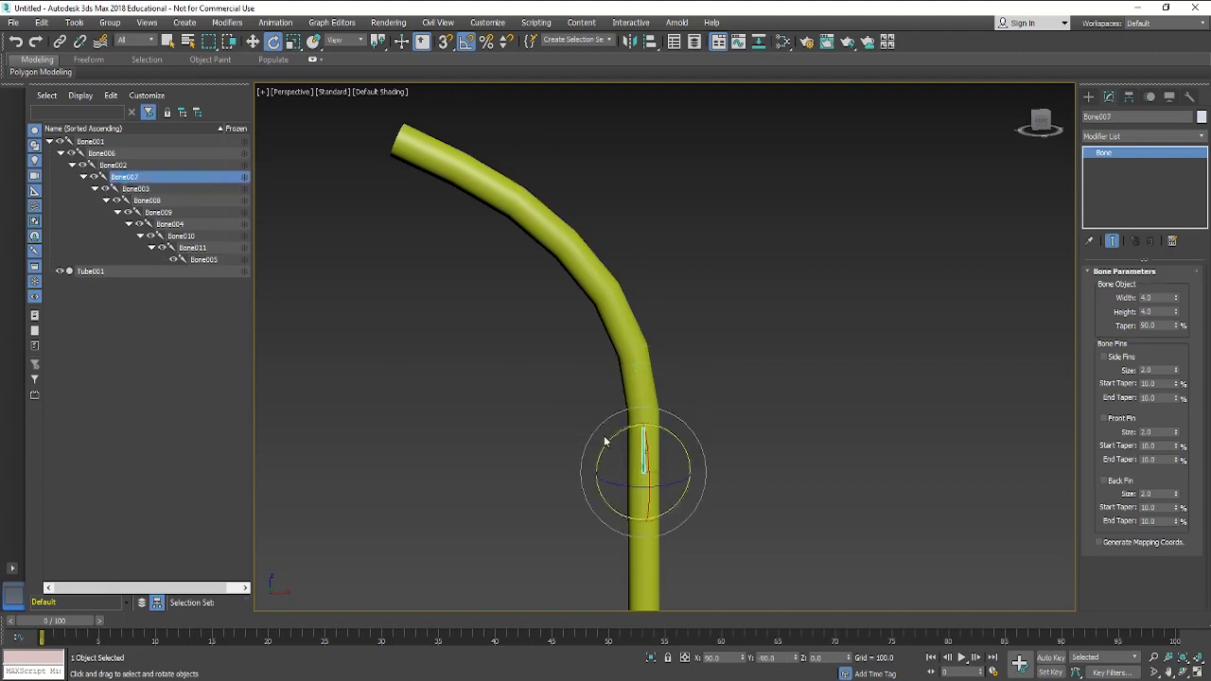
drag(605, 440, 604, 454)
middle_drag(520, 495, 528, 415)
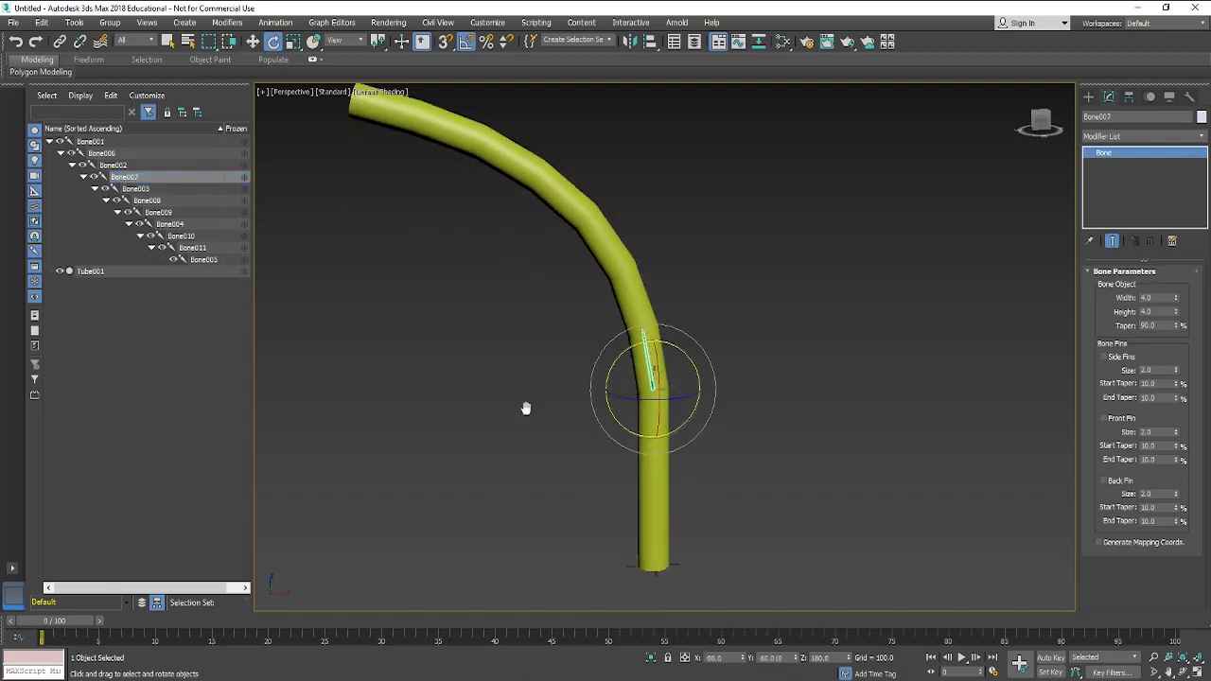
click(109, 167)
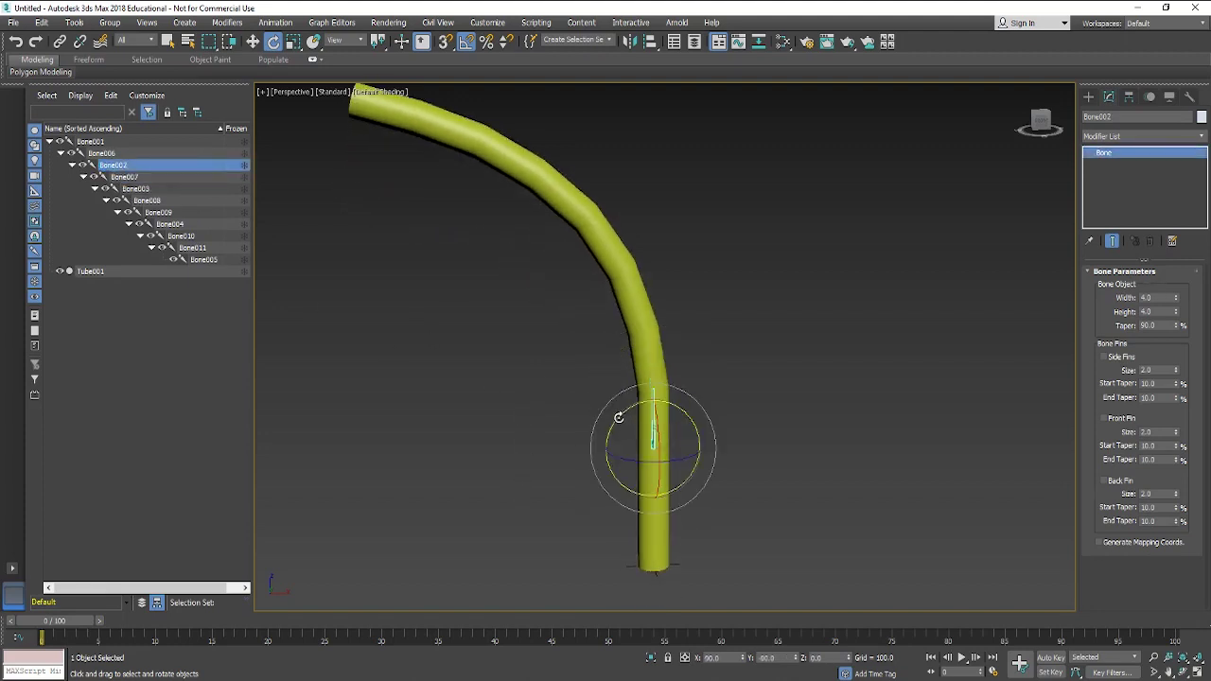
drag(617, 417, 620, 426)
Rotate Bone006 about 15 degrees in the same direction to complete the arc just above the base bone.
click(103, 154)
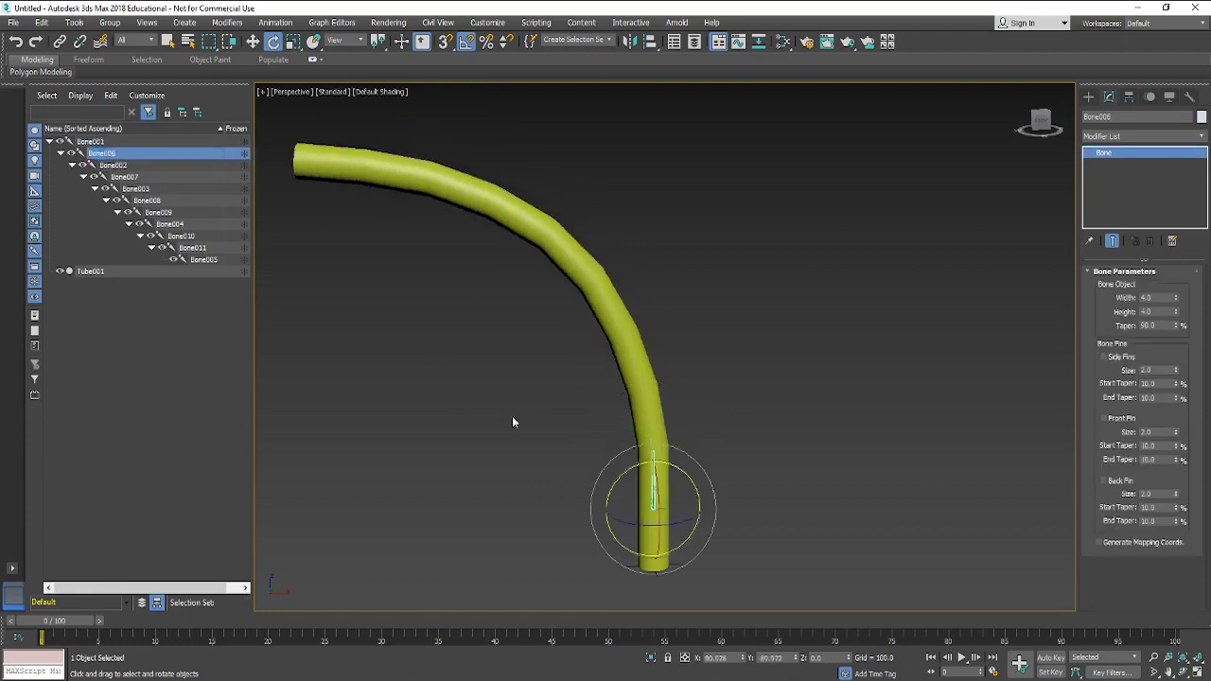
drag(622, 473, 615, 471)
middle_drag(509, 499, 575, 447)
scroll(550, 463, down, 3)
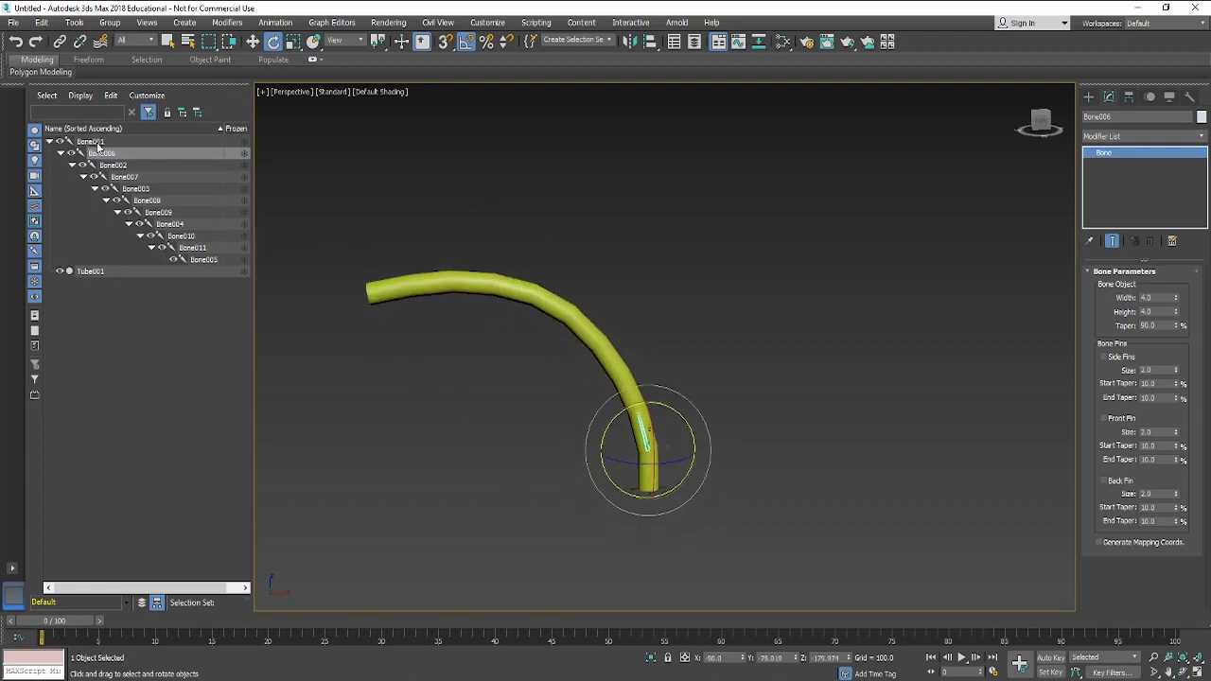
click(95, 143)
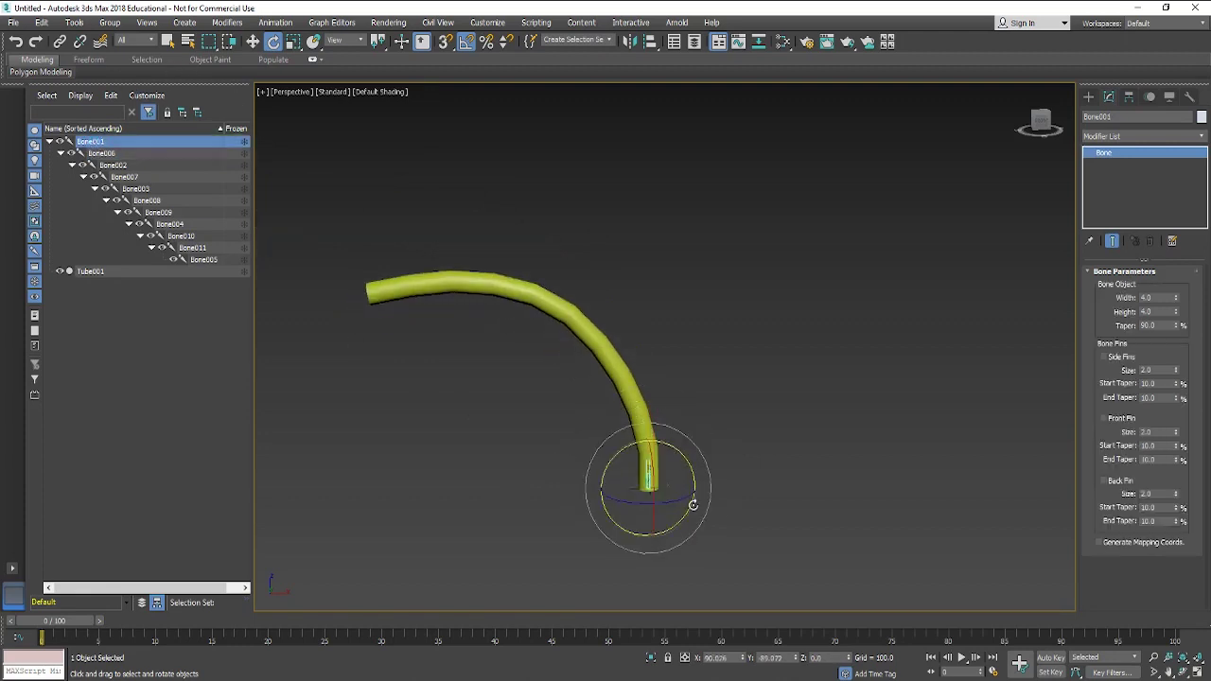
scroll(558, 499, up, 3)
scroll(732, 466, down, 1)
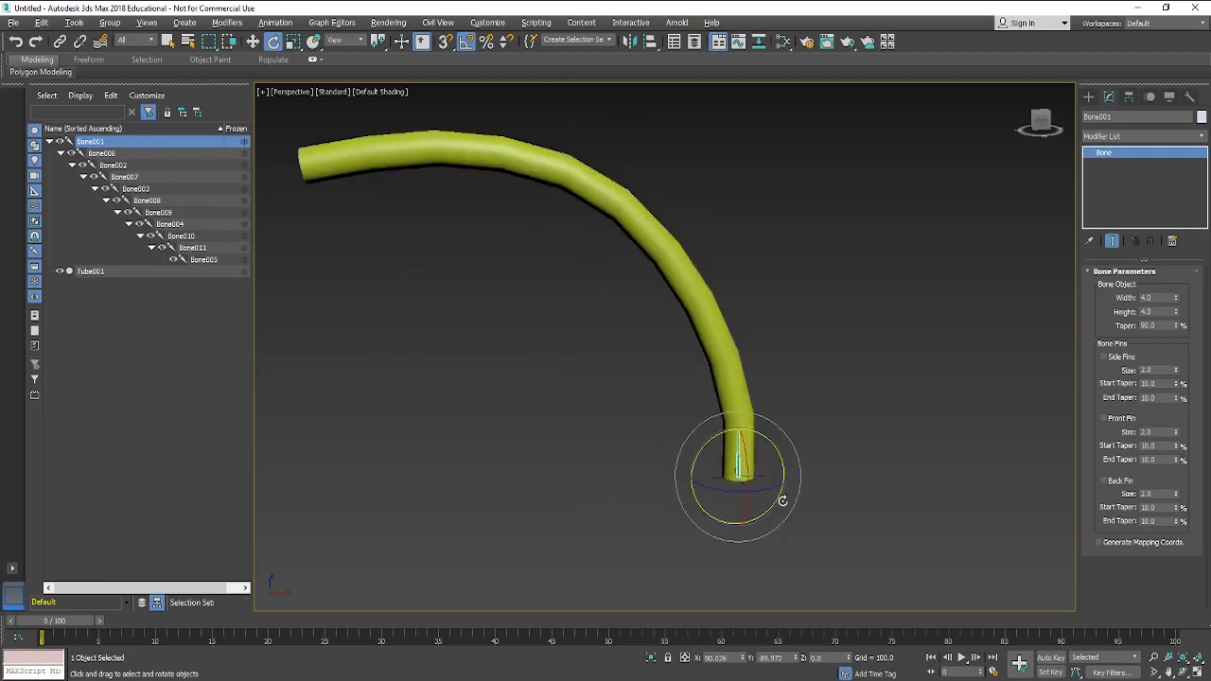
alt+middle_drag(782, 500, 697, 487)
scroll(685, 479, down, 2)
scroll(685, 479, up, 2)
drag(622, 413, 603, 428)
key(ctrl+z)
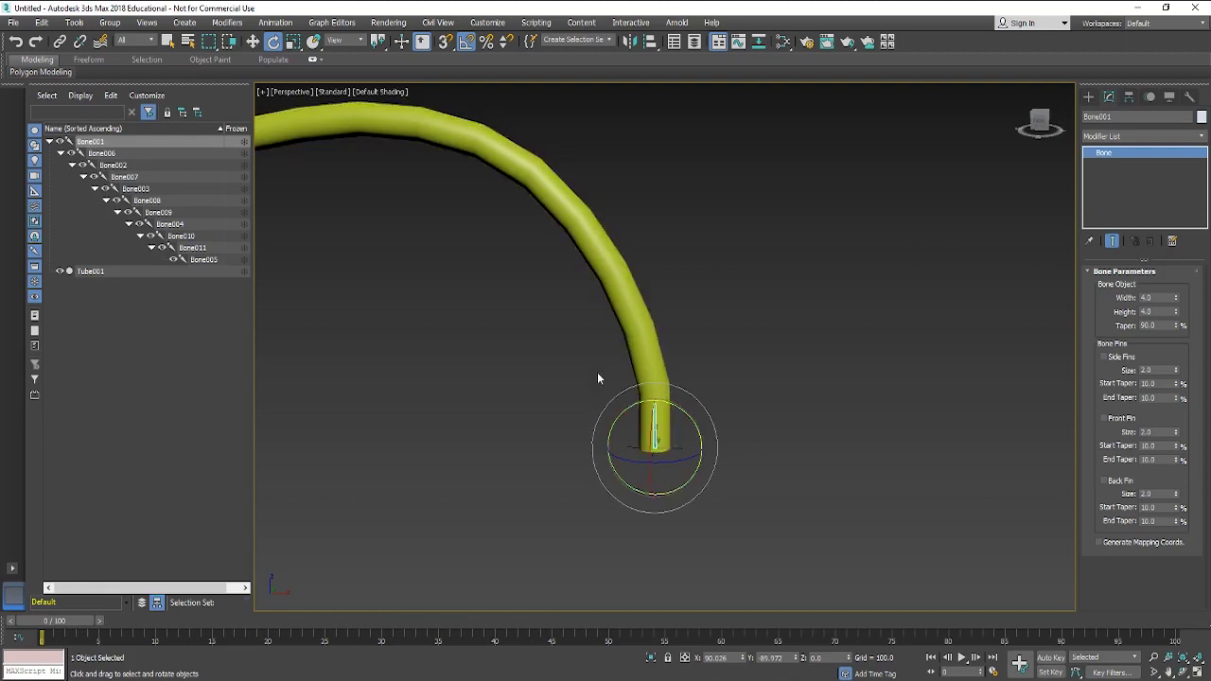
Turn on Auto Key and move the timeline to frame 50.
click(1051, 657)
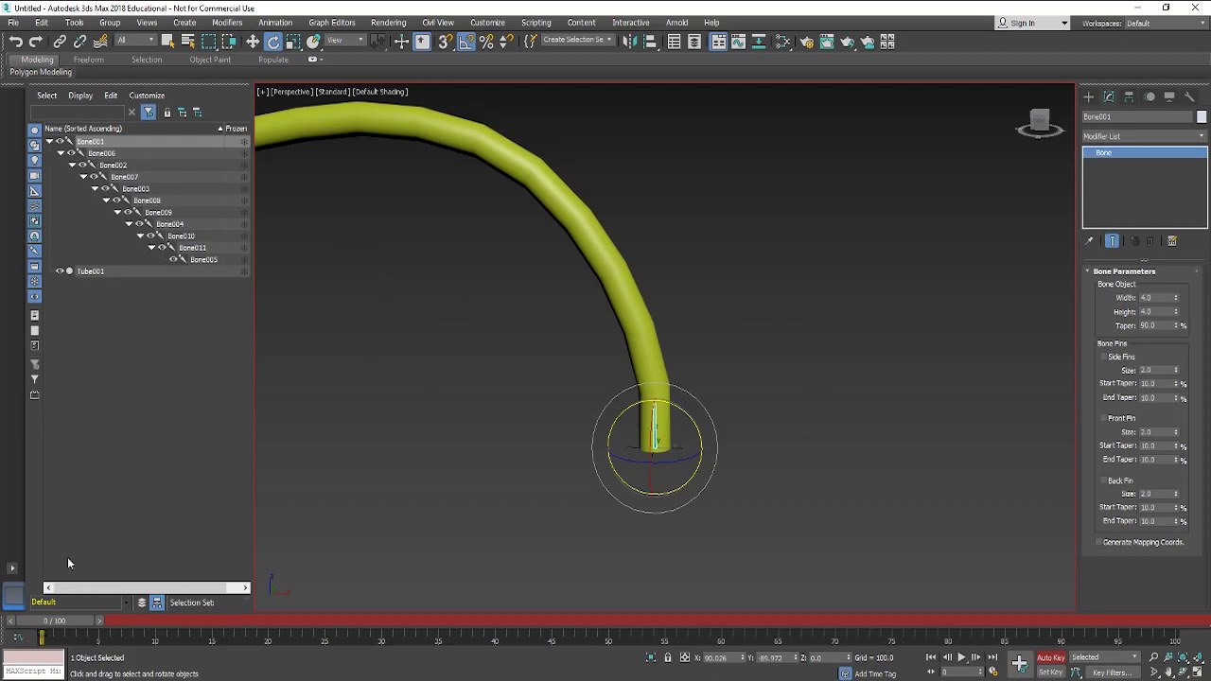
scroll(687, 190, down, 2)
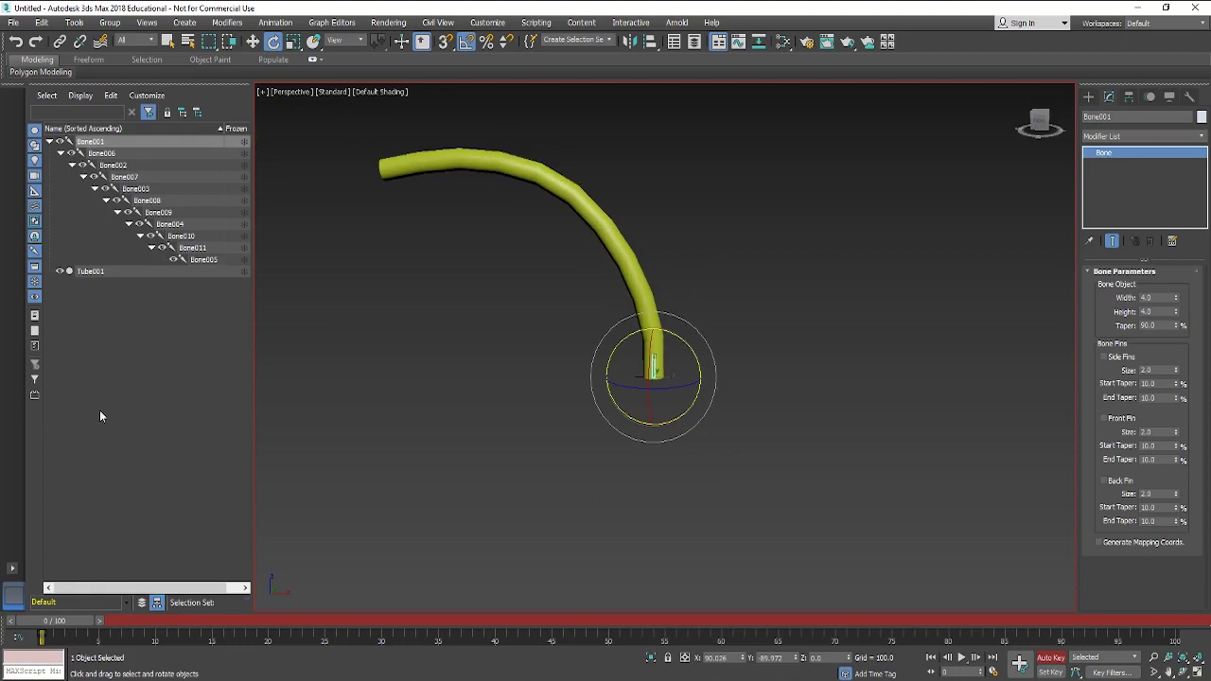
middle_drag(399, 462, 407, 486)
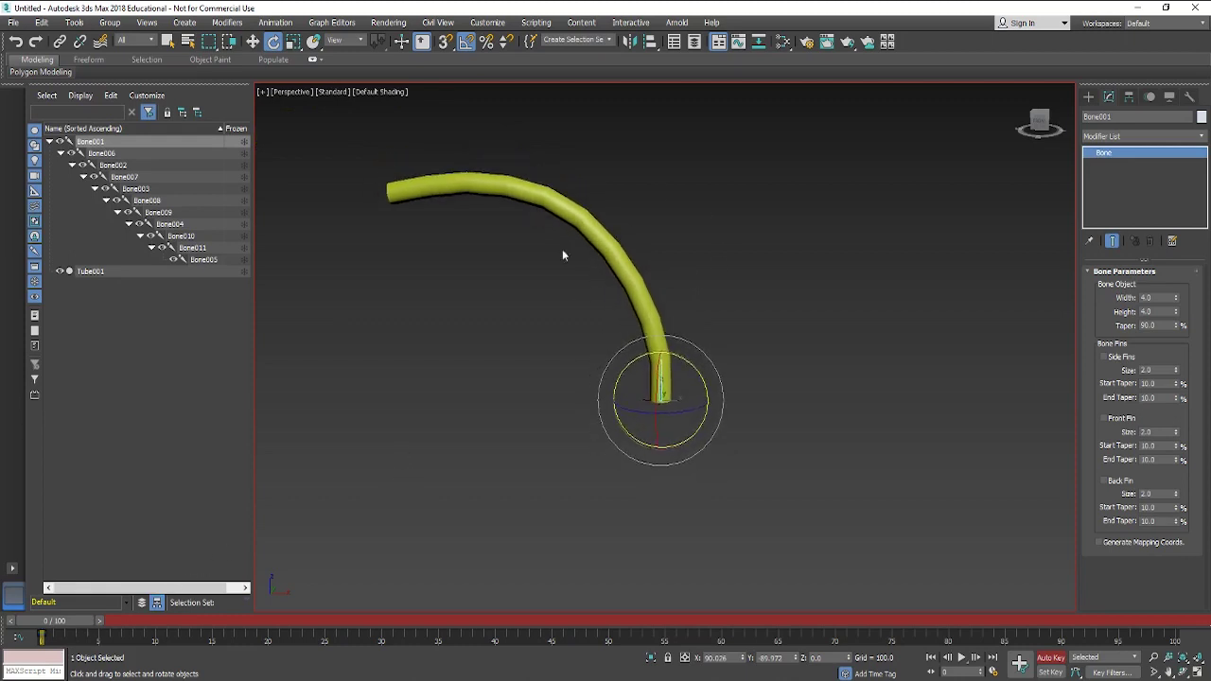
drag(81, 622, 638, 624)
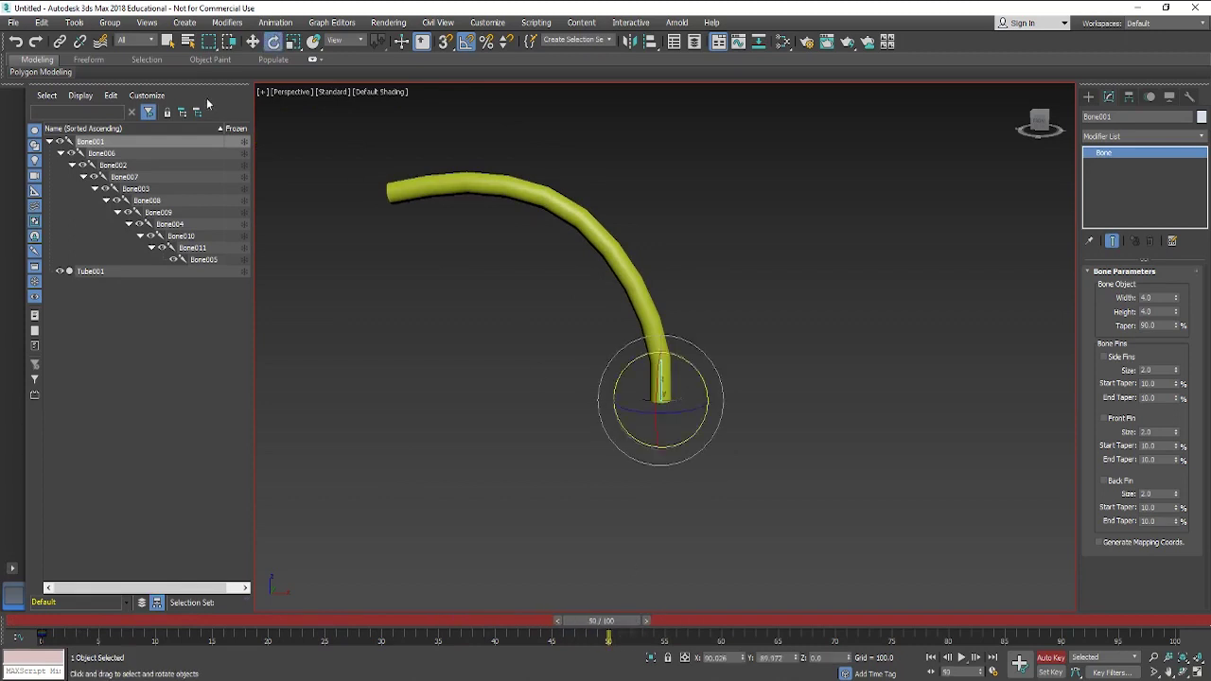
At frame 50, rotate Bone006, Bone002 and Bone007 against the starting bend to straighten the tube's lower part.
click(102, 154)
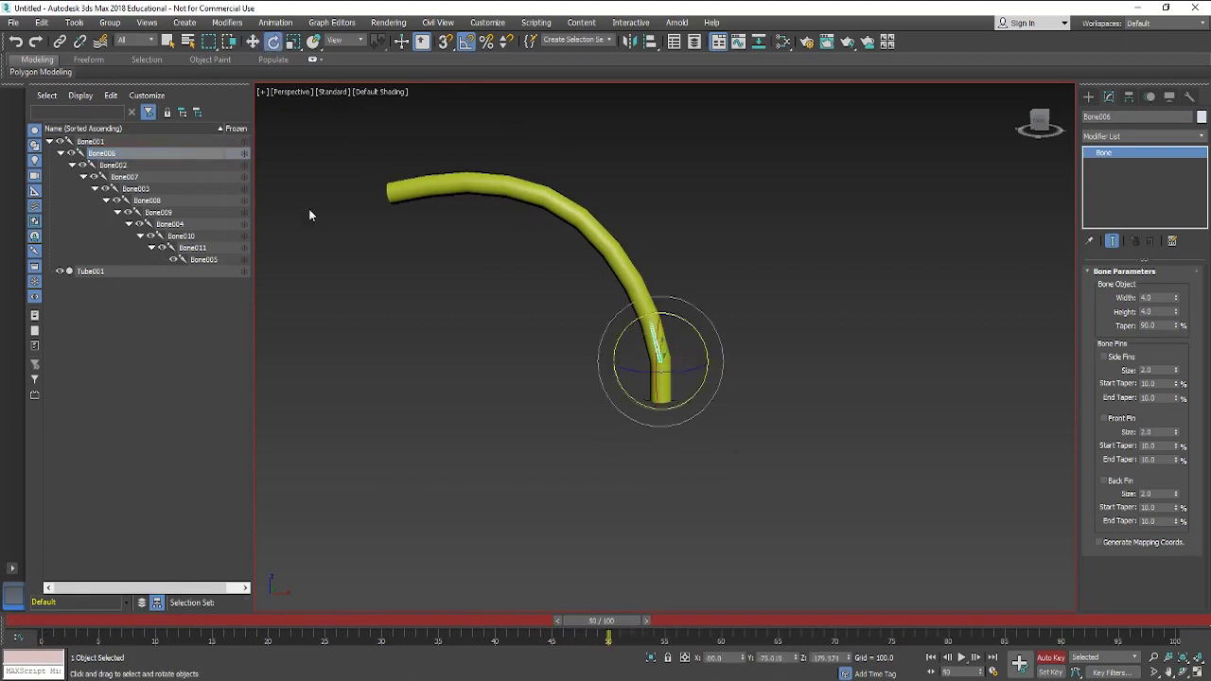
drag(681, 320, 689, 284)
click(121, 167)
click(156, 176)
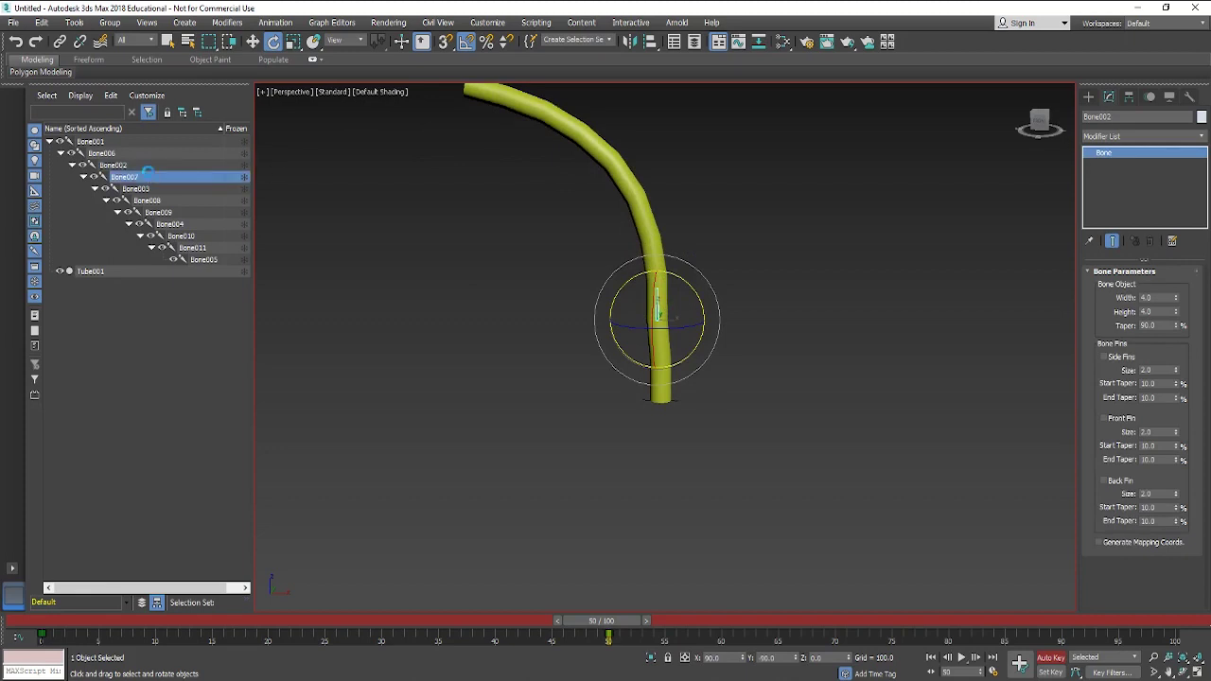
drag(683, 239, 706, 209)
At frame 50, turn Bone003 against the starting bend and rotate Bone008 about 15 degrees the same way.
click(142, 188)
middle_drag(743, 217, 730, 325)
click(147, 200)
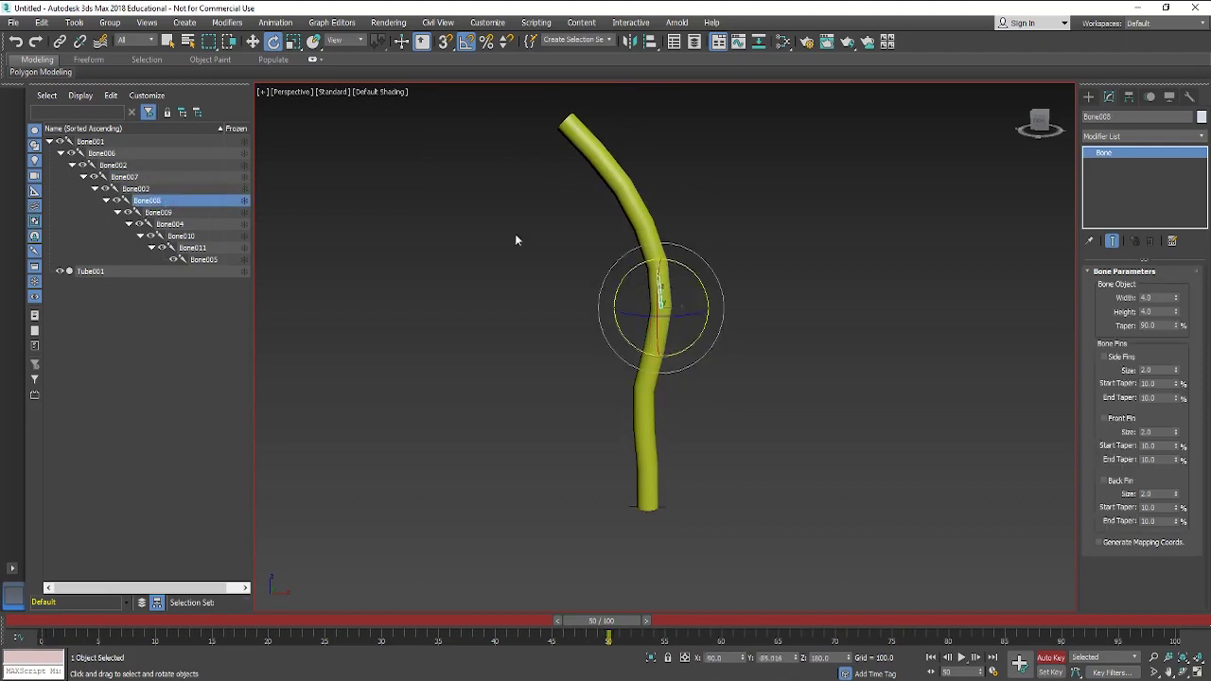
drag(693, 271, 702, 276)
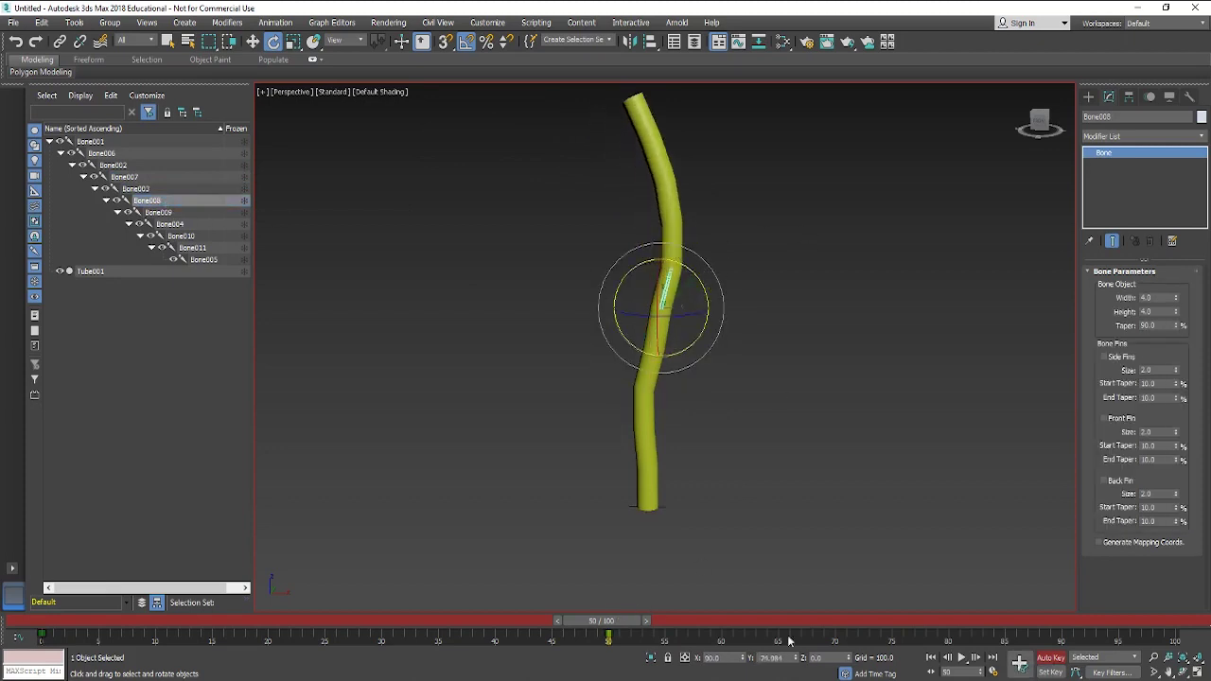
Move to frame 100, set a key for Bone008 and rotate it about 5 degrees further against the starting bend.
drag(617, 623, 1178, 622)
key(e)
click(1019, 664)
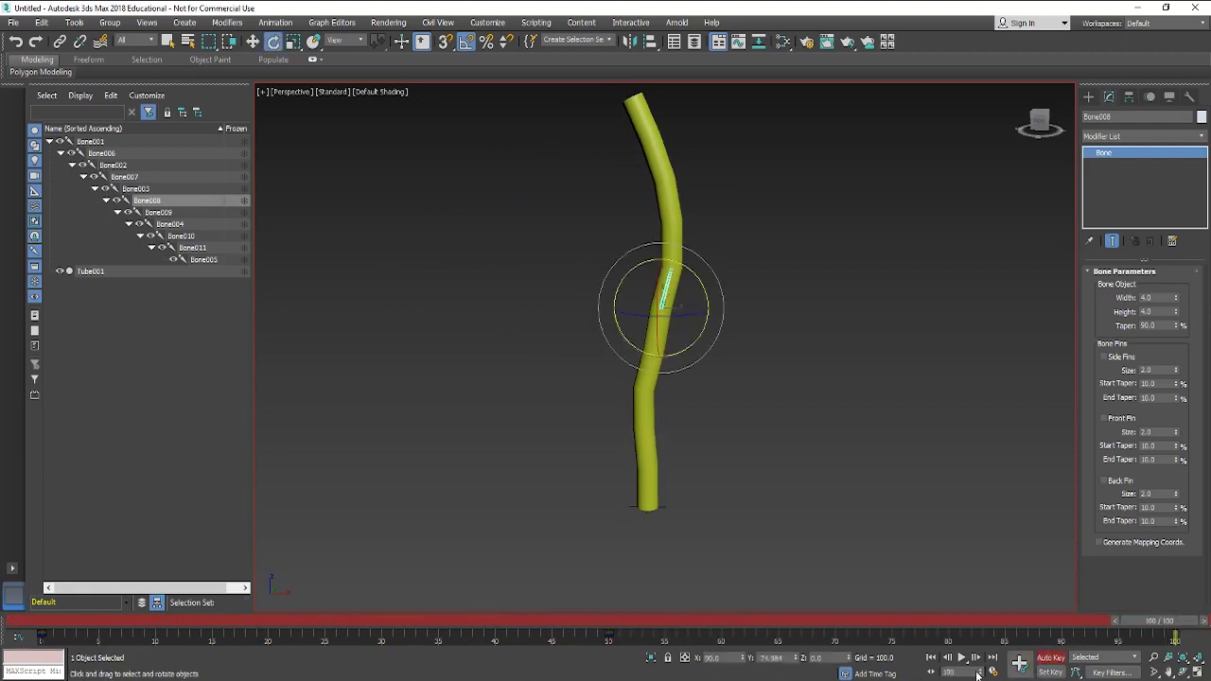
click(1020, 663)
drag(686, 269, 674, 274)
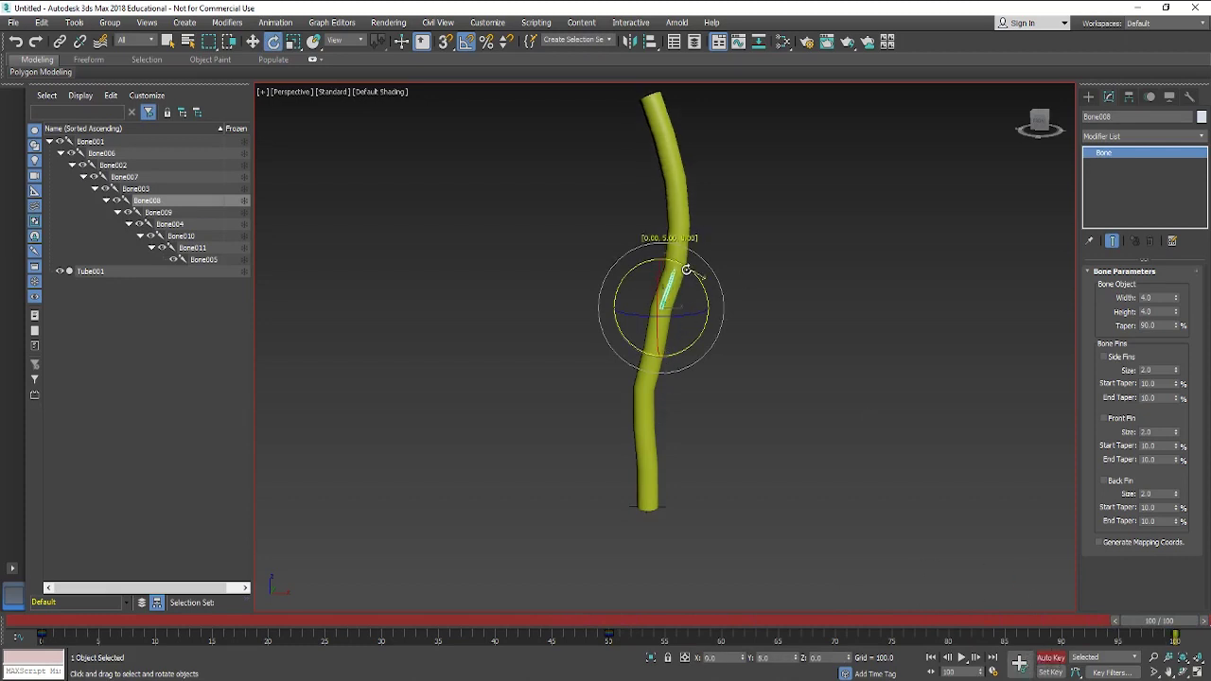
At frame 100, rotate Bone009 and Bone004 against the starting bend to lean the tube's upper half the opposite way.
click(147, 212)
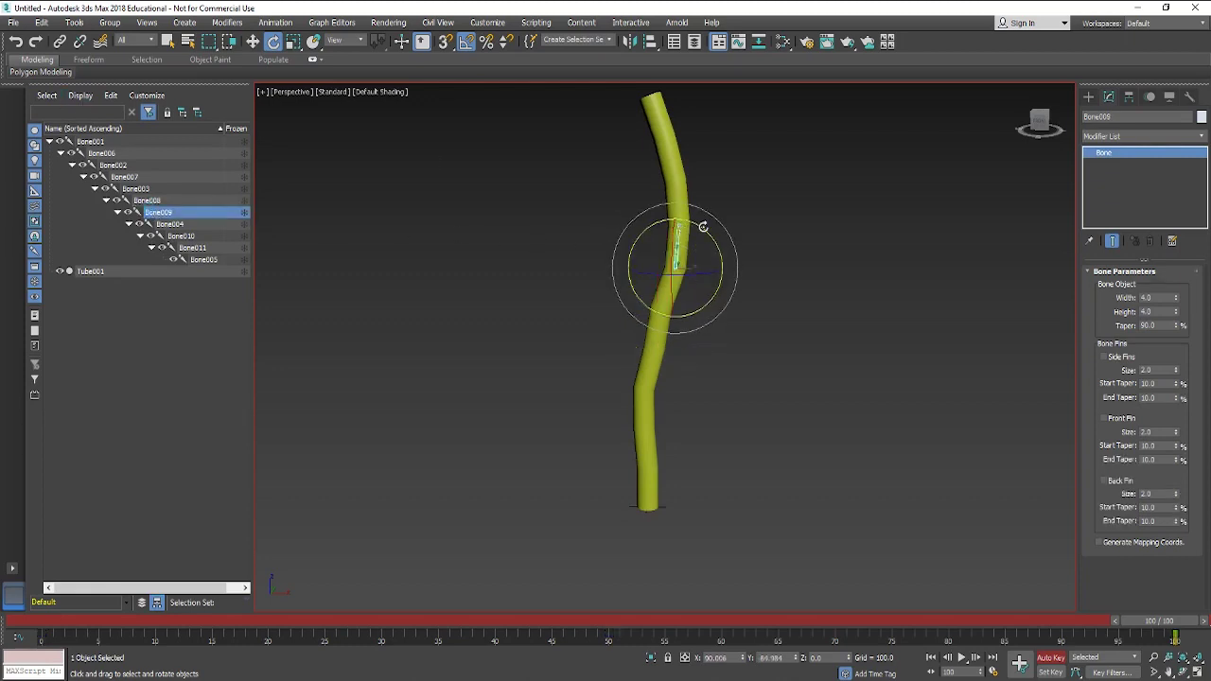
drag(697, 230, 718, 238)
click(188, 223)
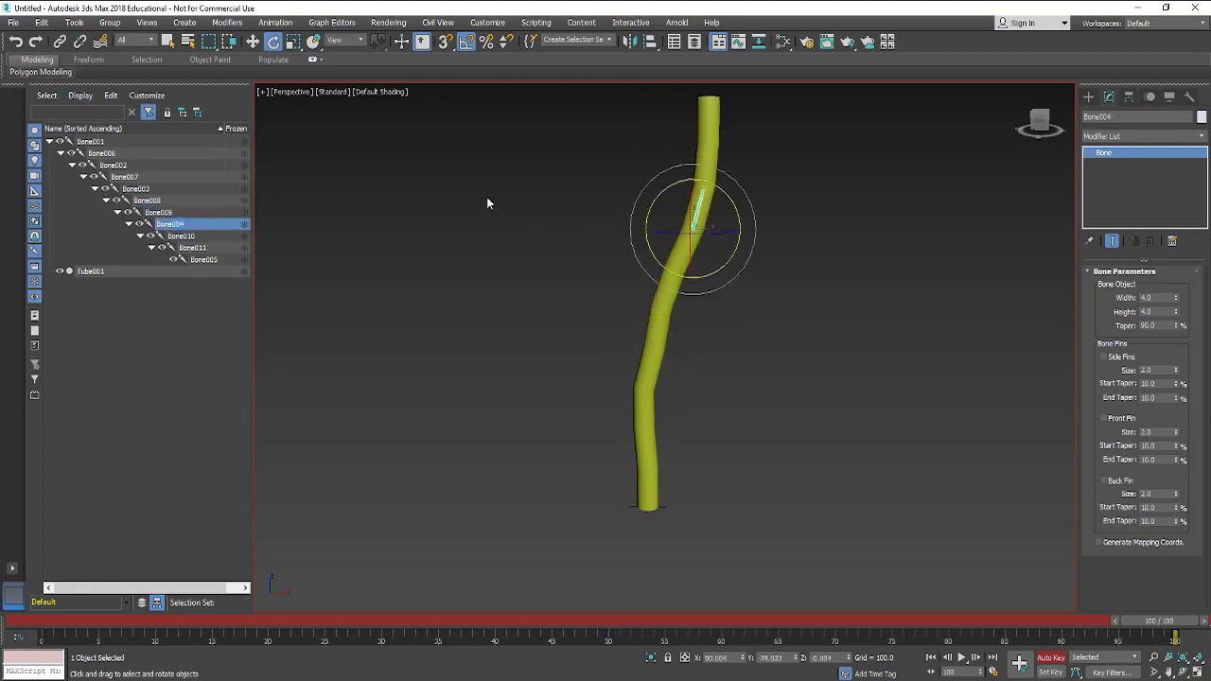
drag(716, 192, 729, 198)
At frame 100, rotate Bone010 and Bone011 the same way to curve the tube's tip to the opposite side.
click(181, 235)
drag(746, 156, 784, 153)
click(192, 247)
At frame 100, rotate the lower bones Bone007, Bone002 and Bone006 the same way so the whole tube leans opposite its starting bend.
click(125, 180)
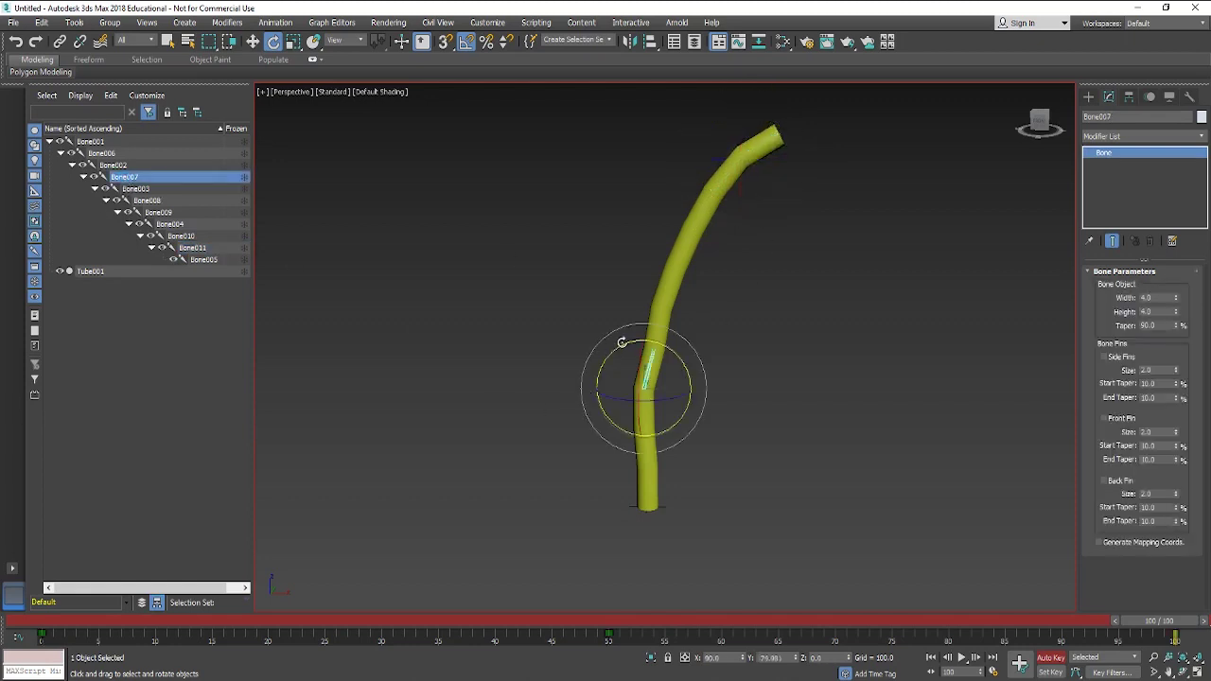
drag(675, 347, 673, 382)
click(117, 166)
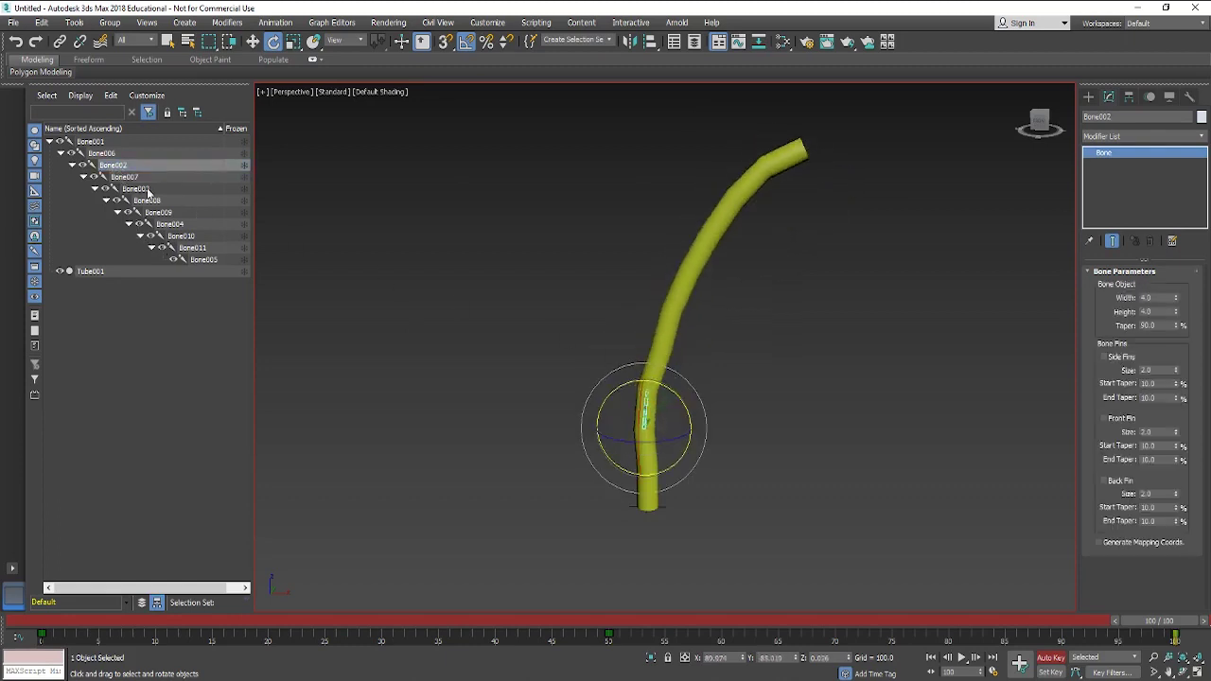
click(101, 154)
drag(670, 425, 698, 416)
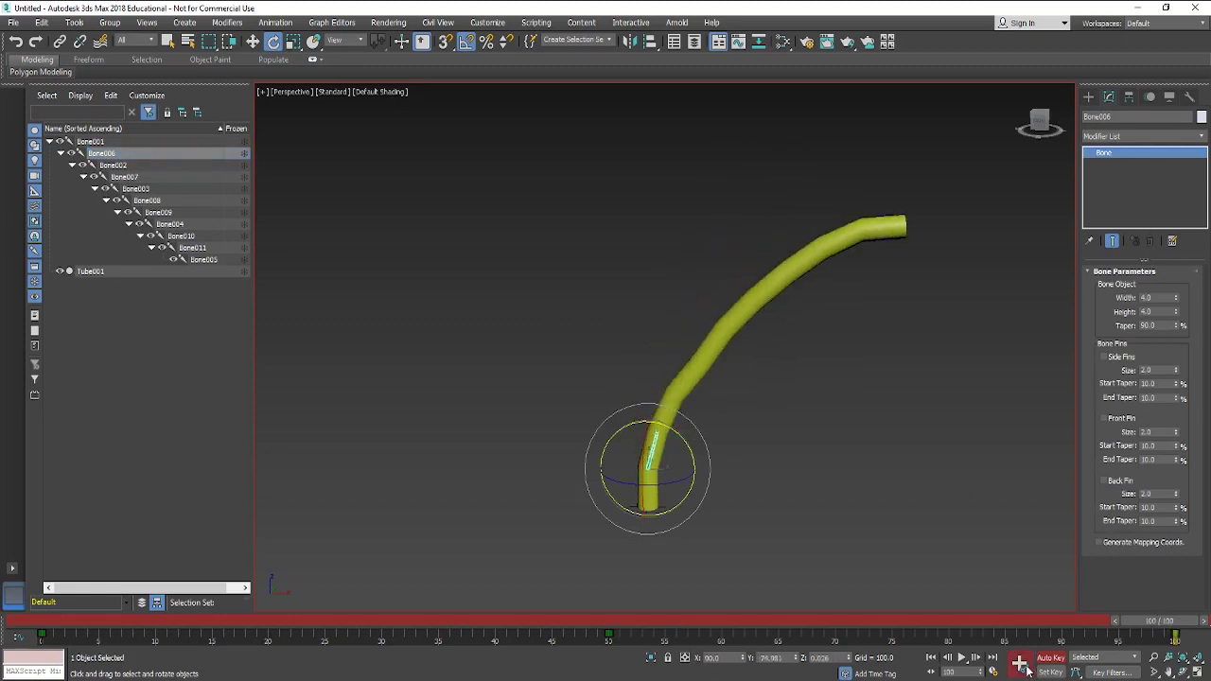
Play the animation from frame 0 to check the tube's motion, stop playback and turn off Auto Key.
drag(1174, 622, 38, 582)
key(e)
click(963, 656)
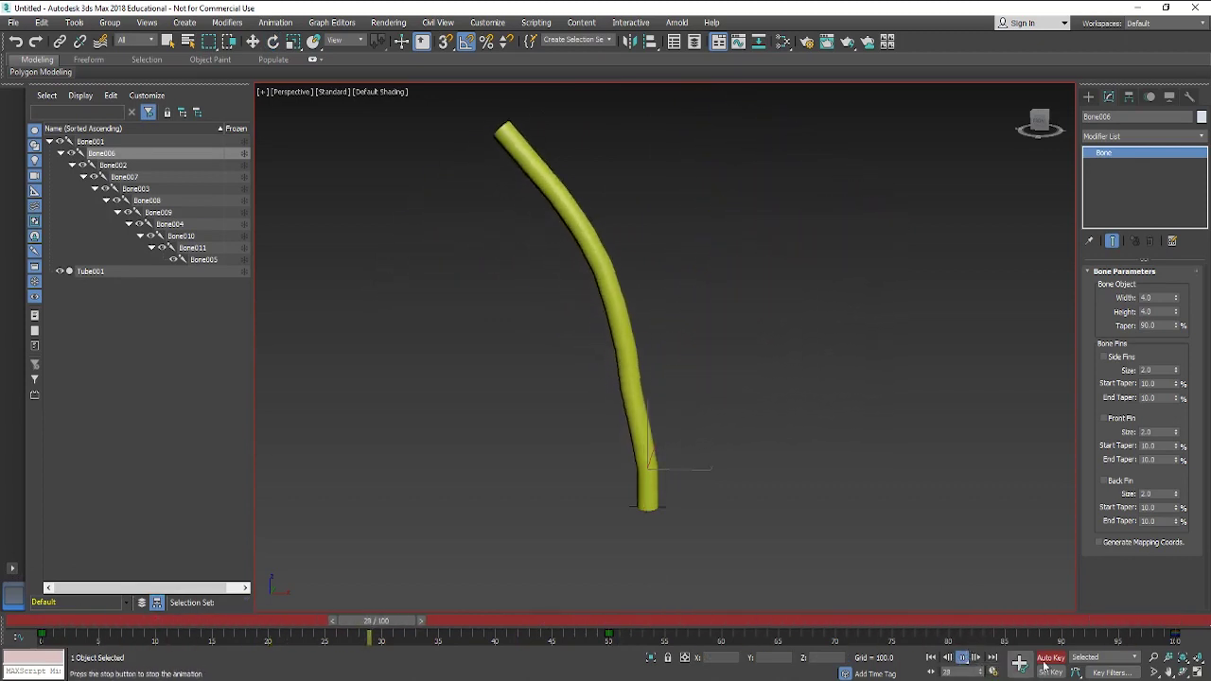
click(963, 657)
key(e)
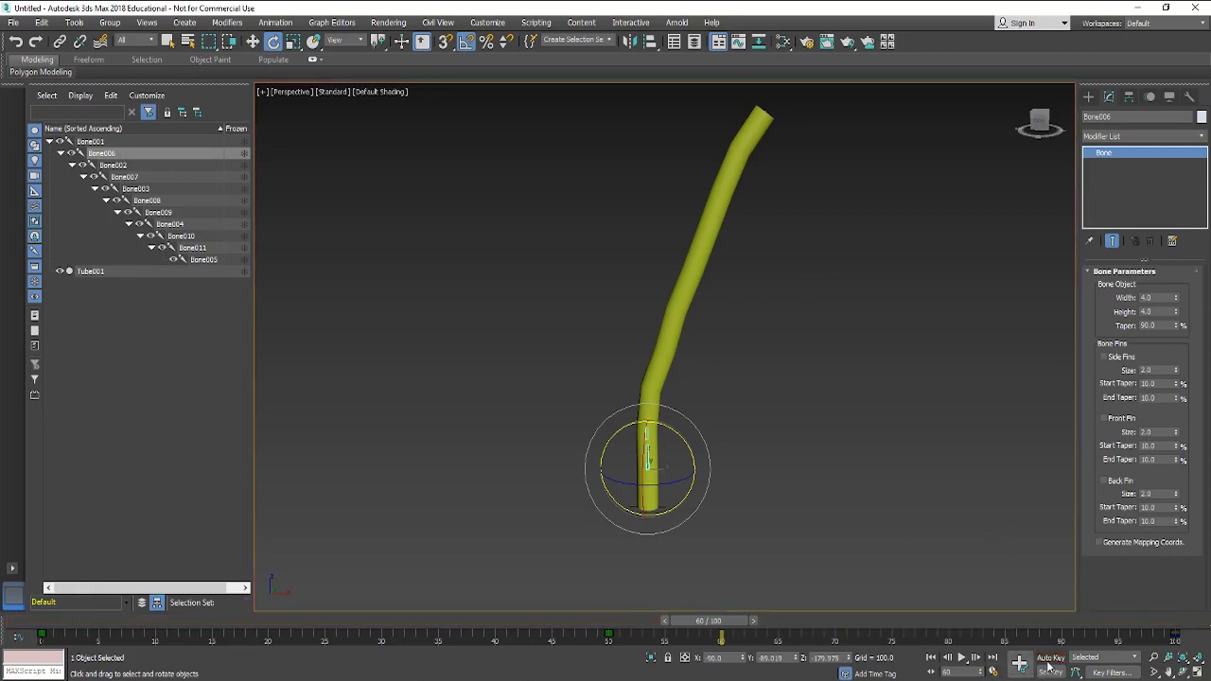
Set the animation length to 200 frames in the time configuration.
click(992, 672)
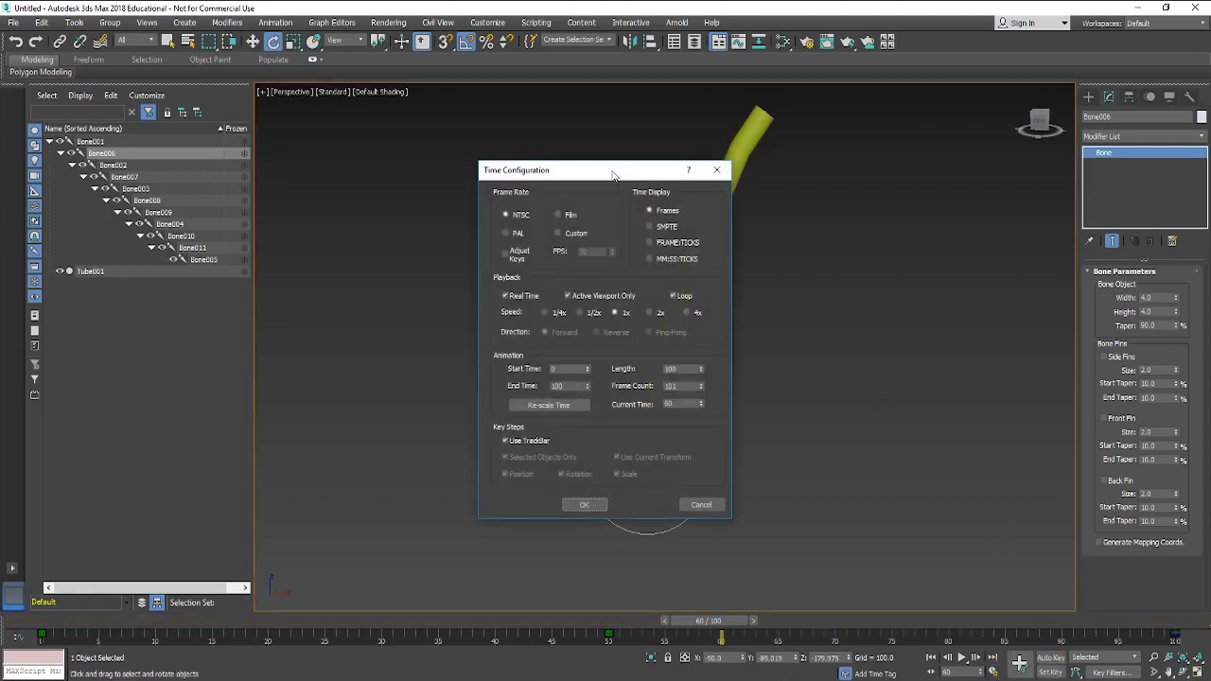
drag(611, 174, 405, 129)
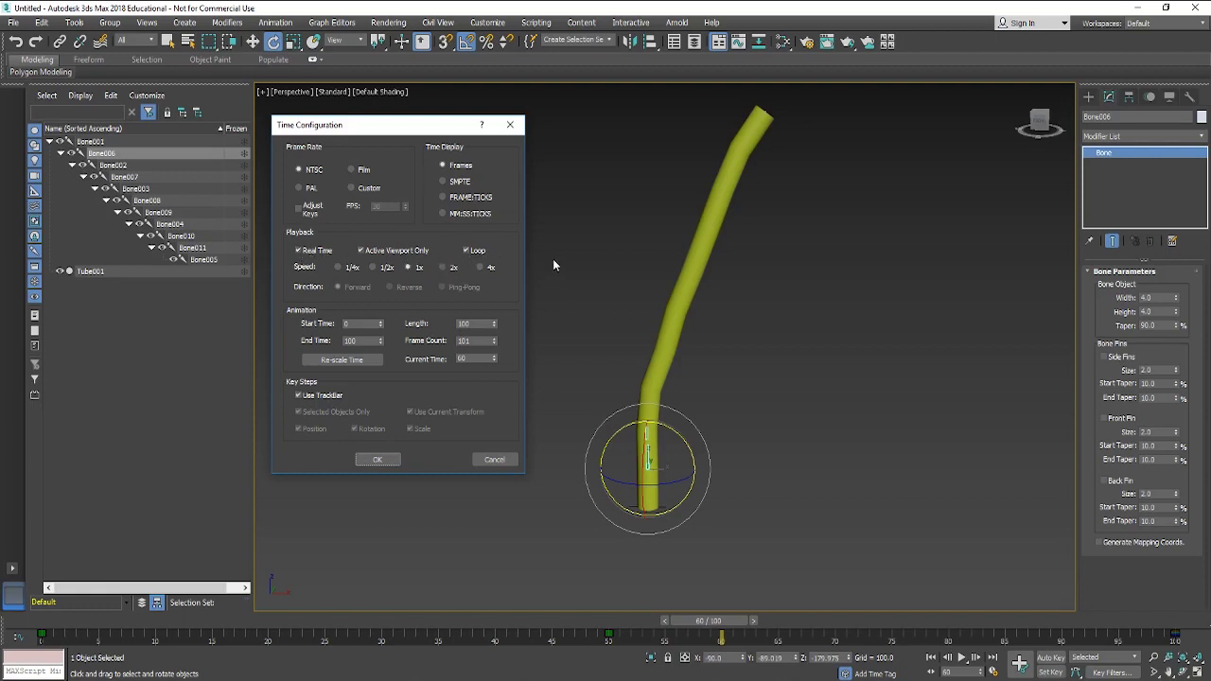
double_click(469, 323)
click(383, 461)
Return to frame 0, select all bones from Bone001 to Bone005 and set a key for them.
drag(383, 620, 71, 616)
key(e)
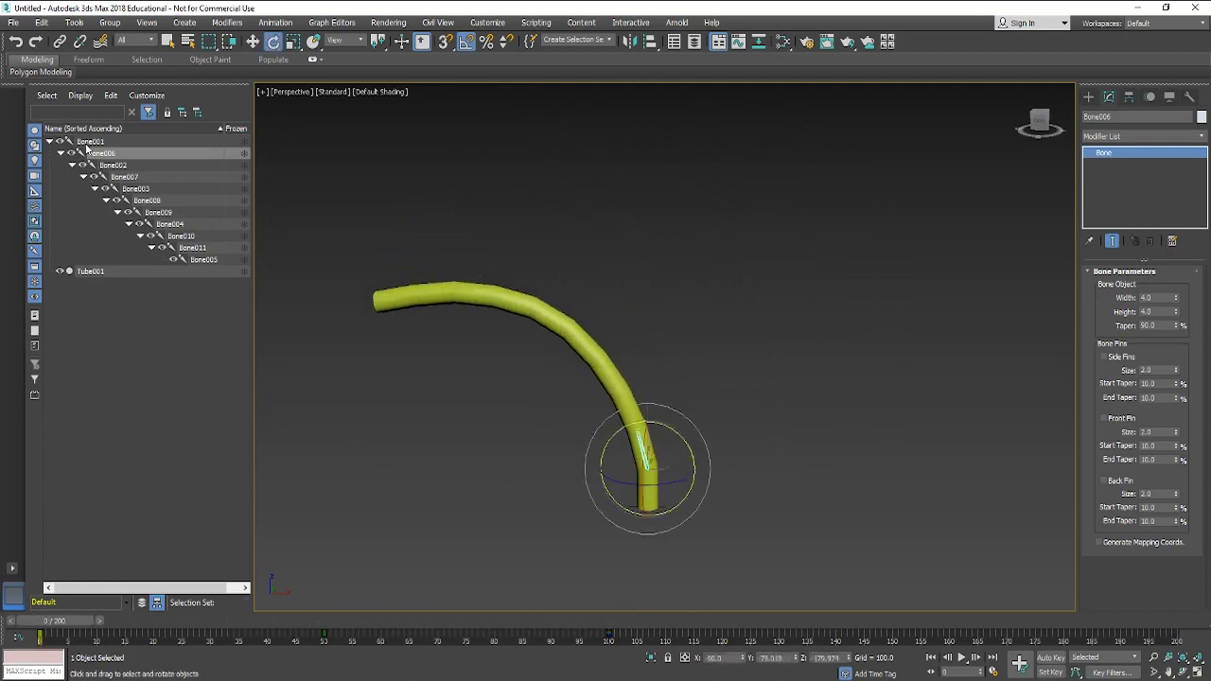
click(90, 141)
shift+click(203, 259)
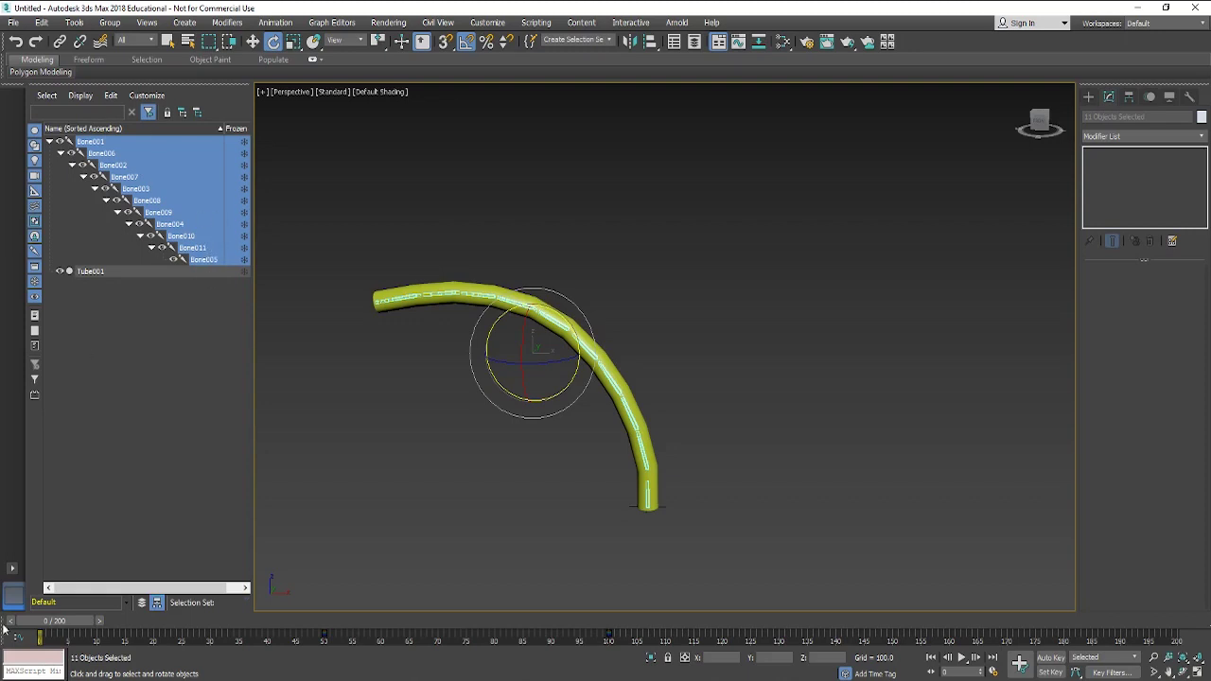
click(1019, 665)
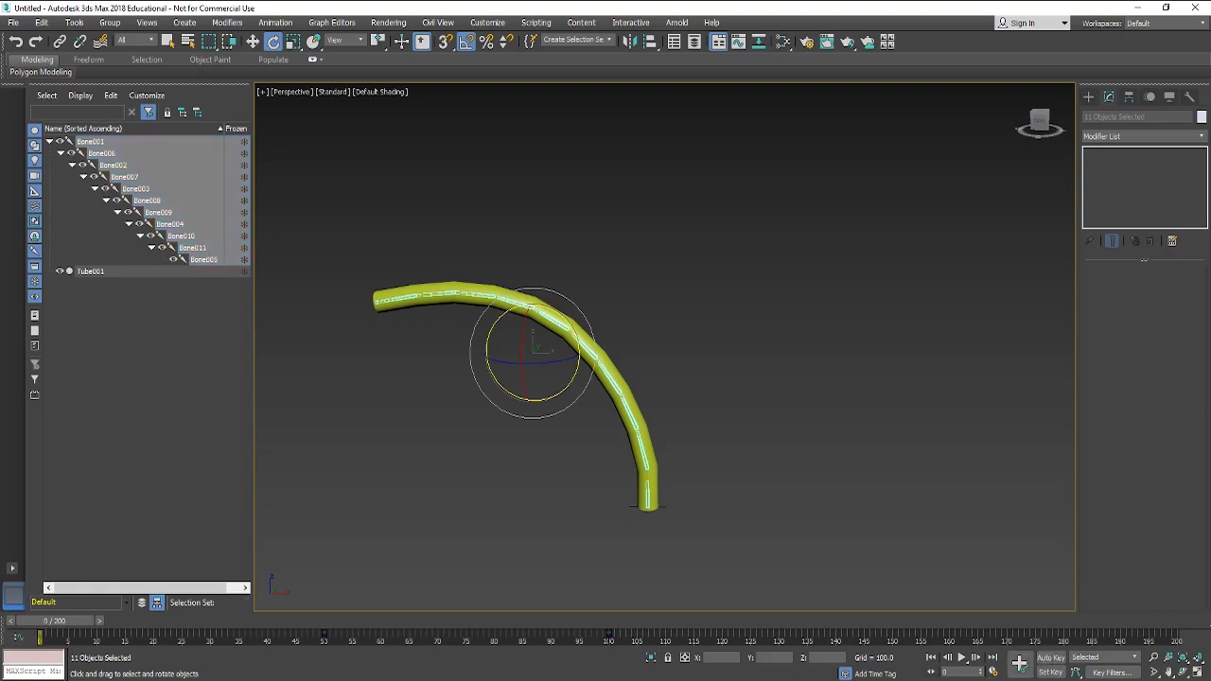
Turn on Auto Key and move to frame 50 with all the bones selected.
click(1052, 657)
drag(66, 624, 342, 620)
key(e)
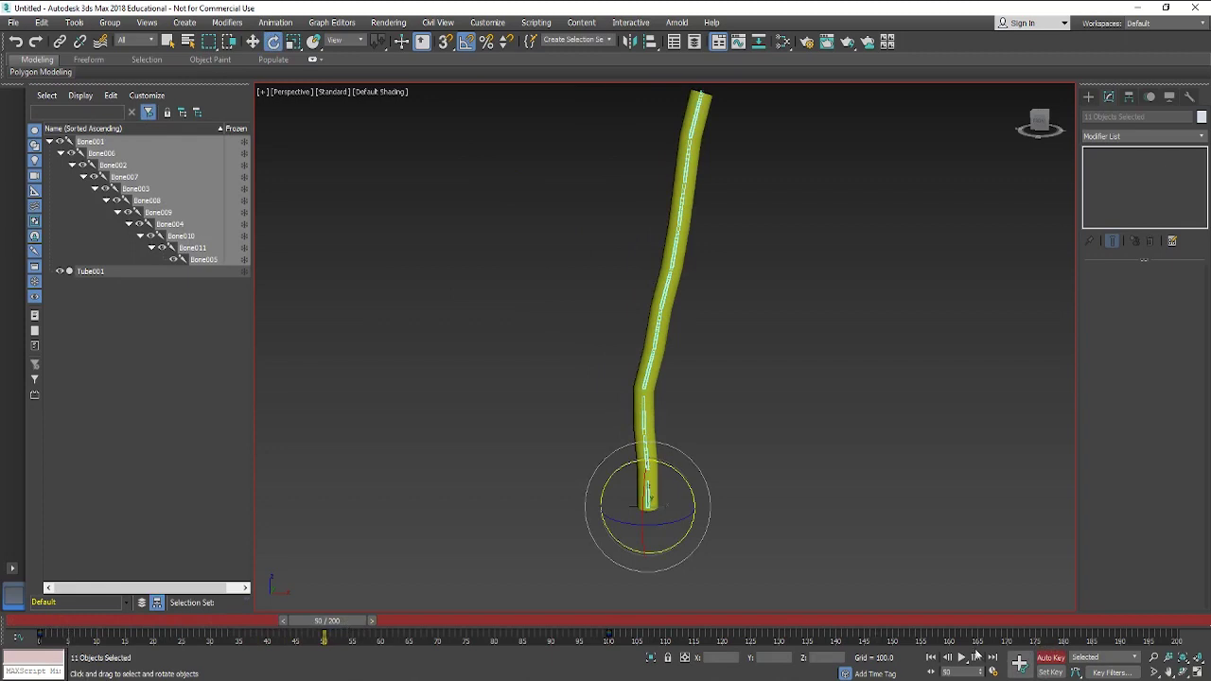
Set keys for all the selected bones at frame 50 and again at frame 100.
click(1018, 663)
drag(332, 621, 611, 606)
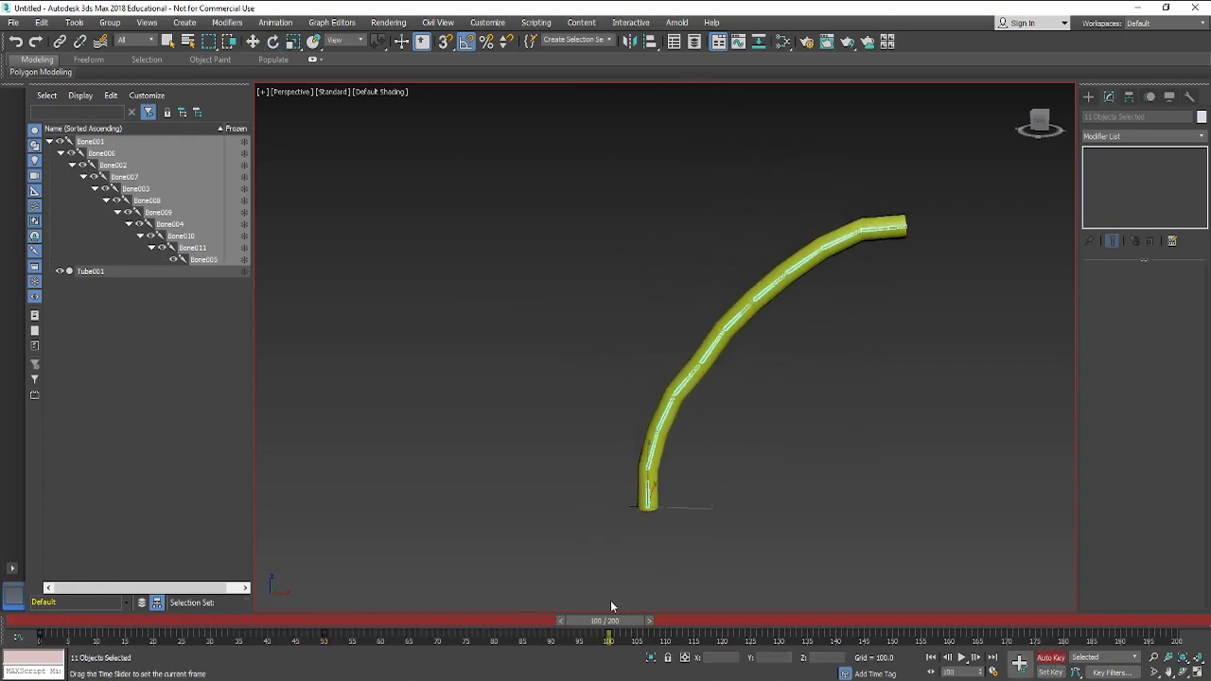
key(e)
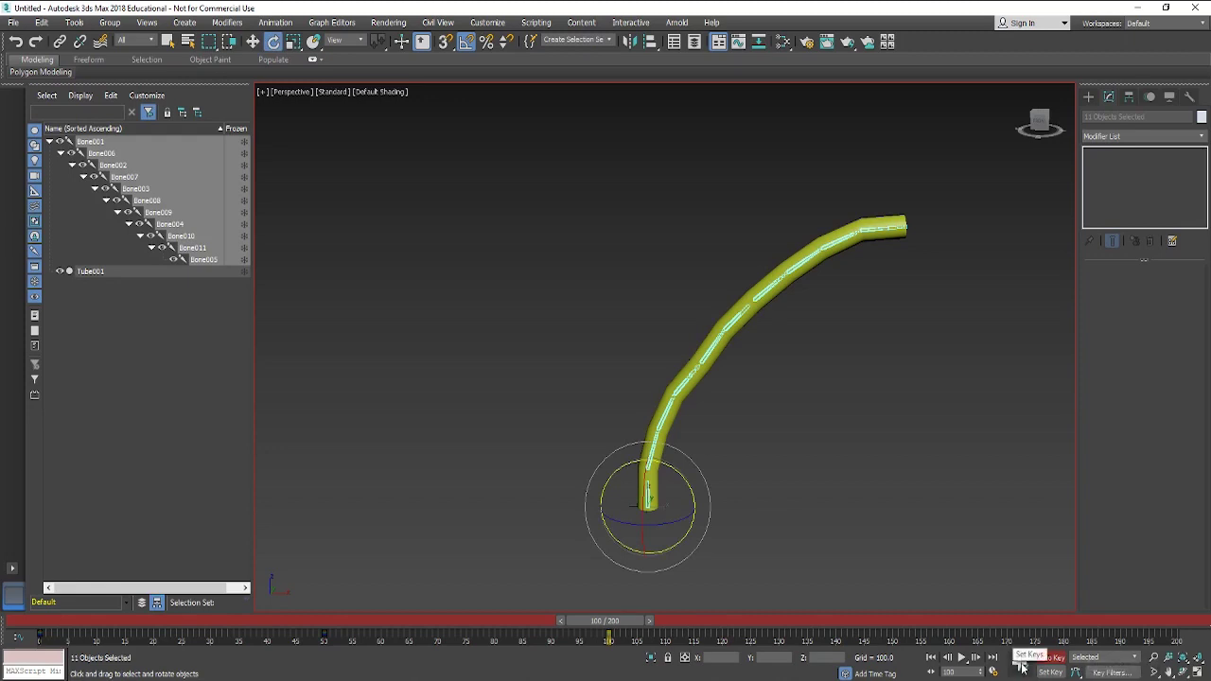
click(1020, 664)
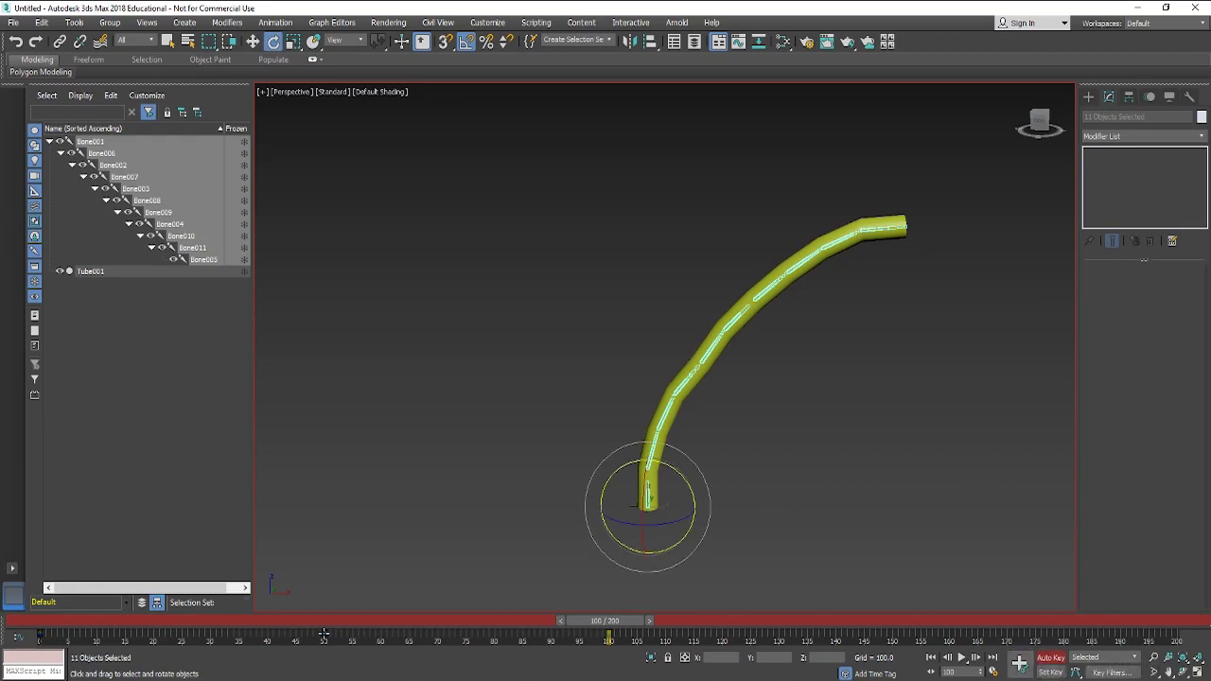
Copy the bones' frame 50 keys to frame 150 and their frame 0 keys to frame 200.
shift+drag(324, 633, 892, 633)
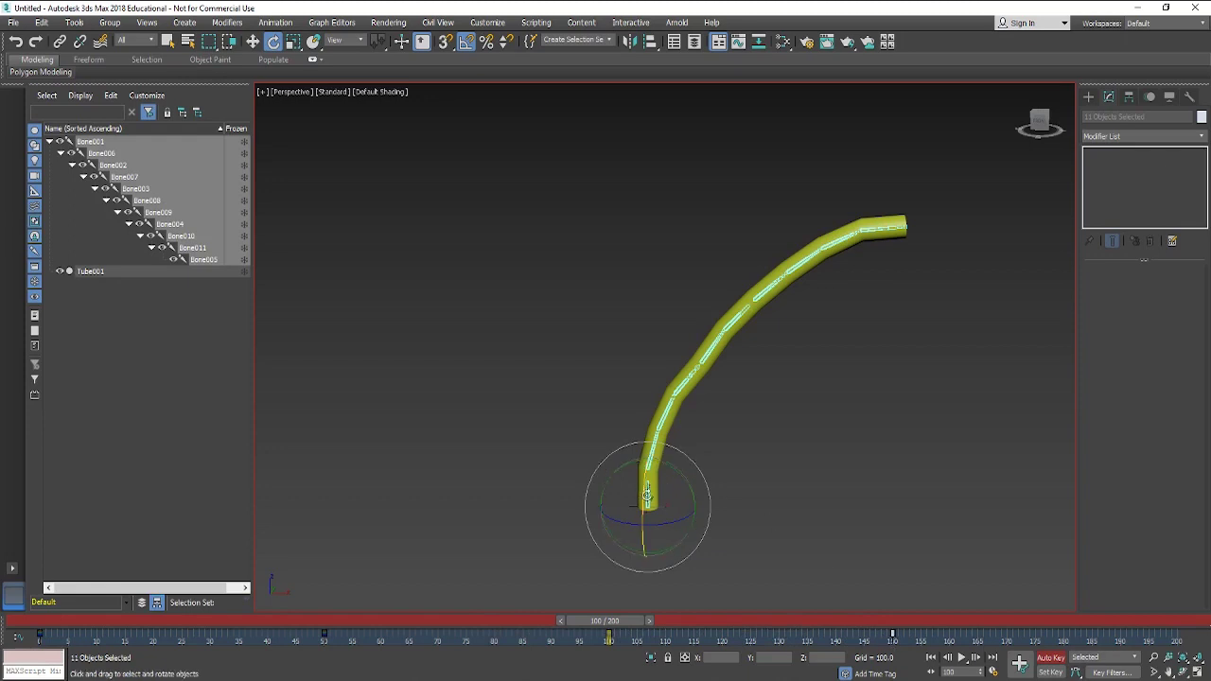
drag(610, 625, 892, 623)
key(e)
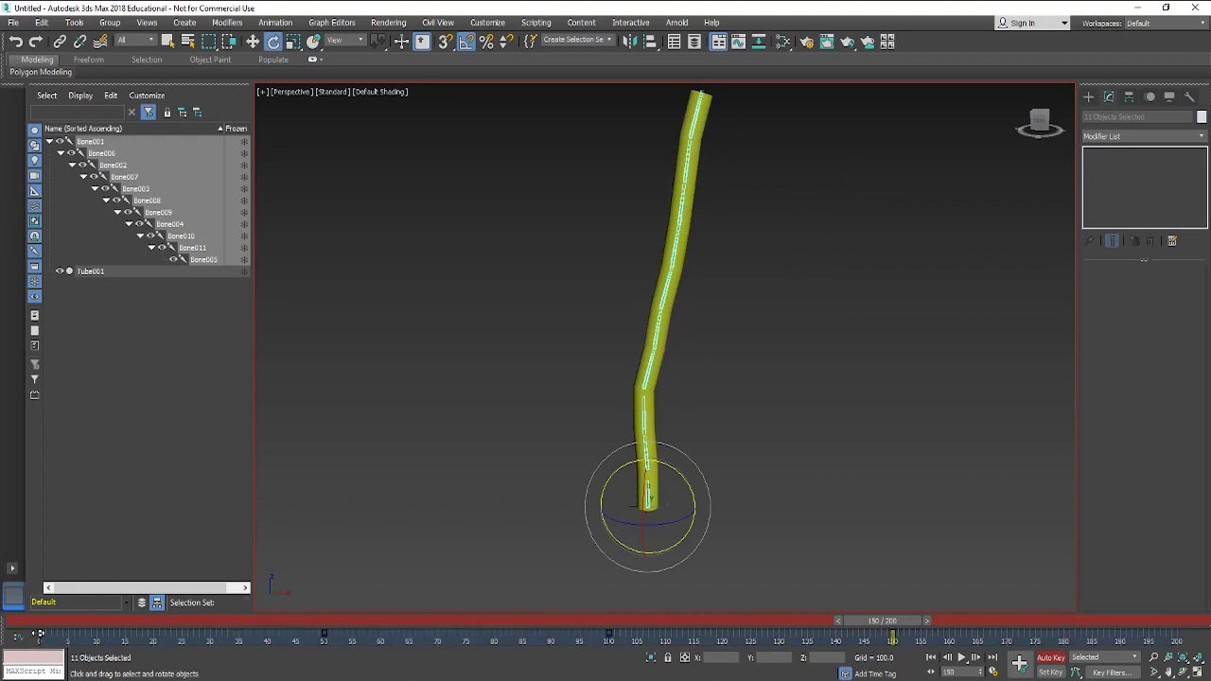
shift+drag(40, 632, 1178, 634)
Return near the start of the timeline, play the full bending animation and turn off Auto Key.
drag(883, 620, 61, 594)
key(/)
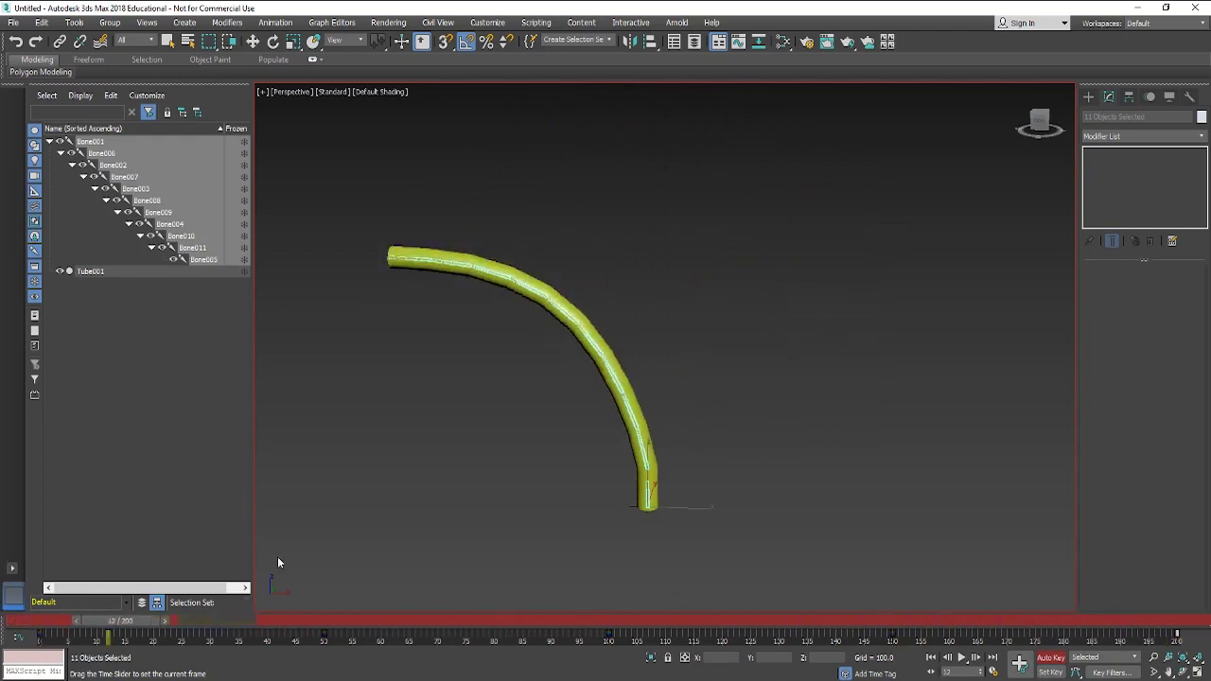
key(e)
click(1053, 660)
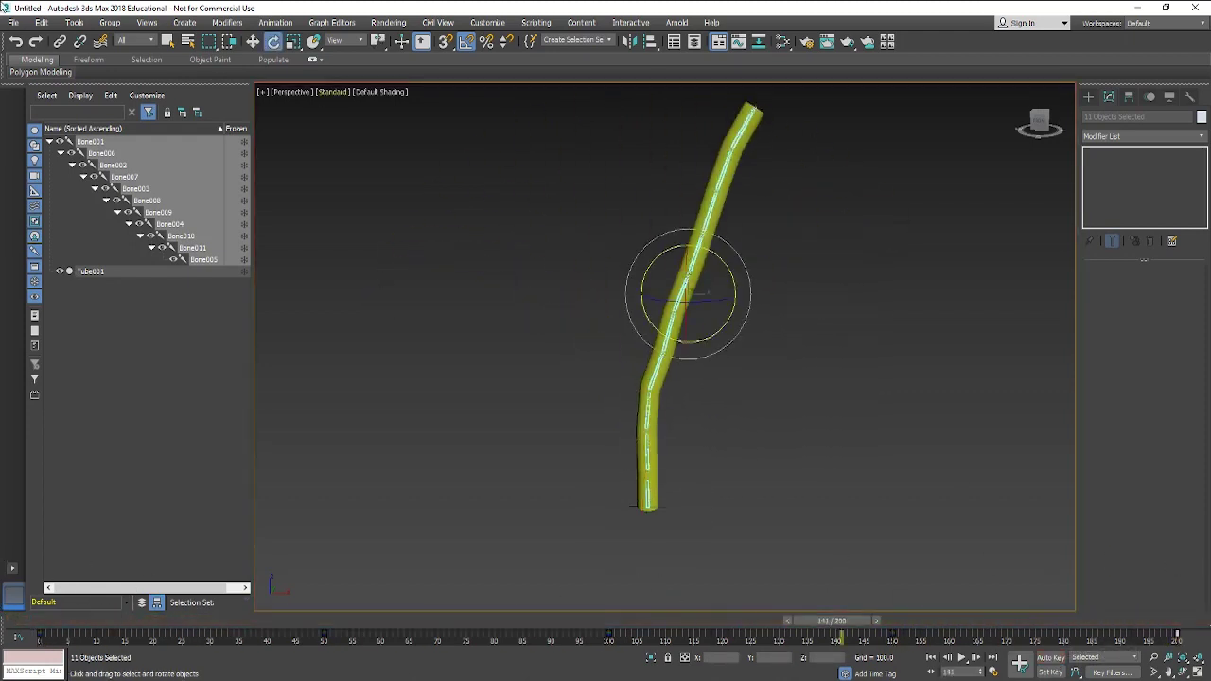
Export the scene as wave.FBX with Animation, Smoothing Groups and Preserve edge orientation enabled.
click(12, 23)
mouse_move(54, 217)
click(170, 218)
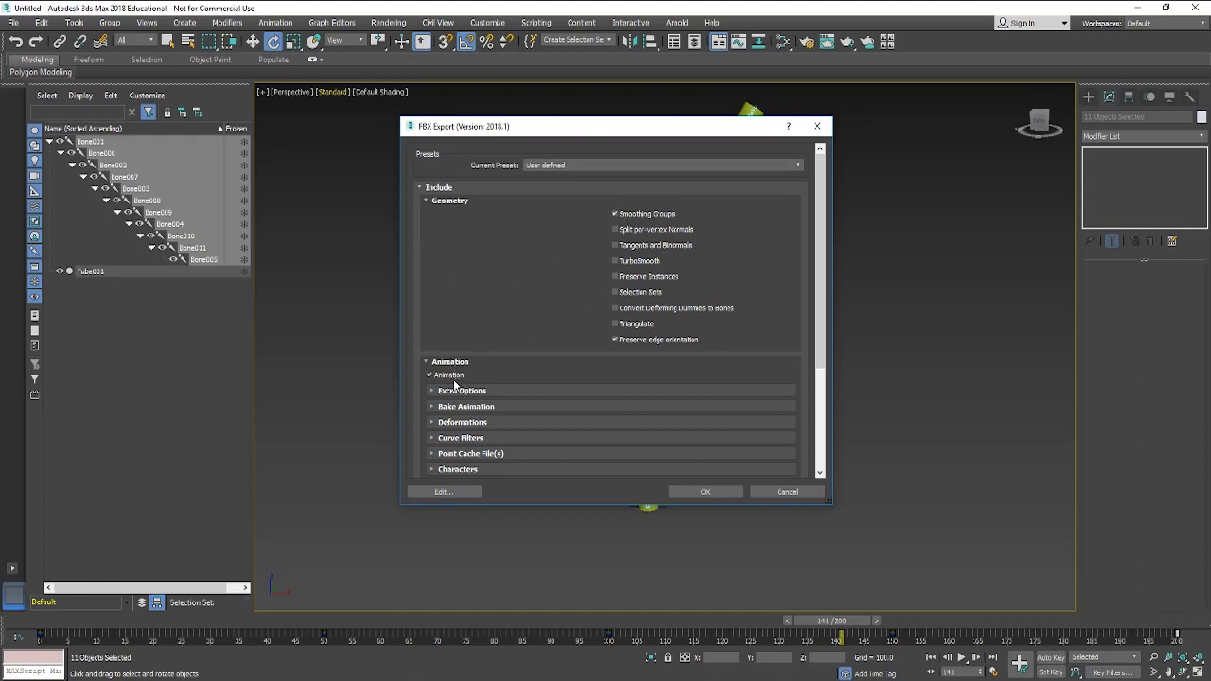
click(703, 492)
key(q)
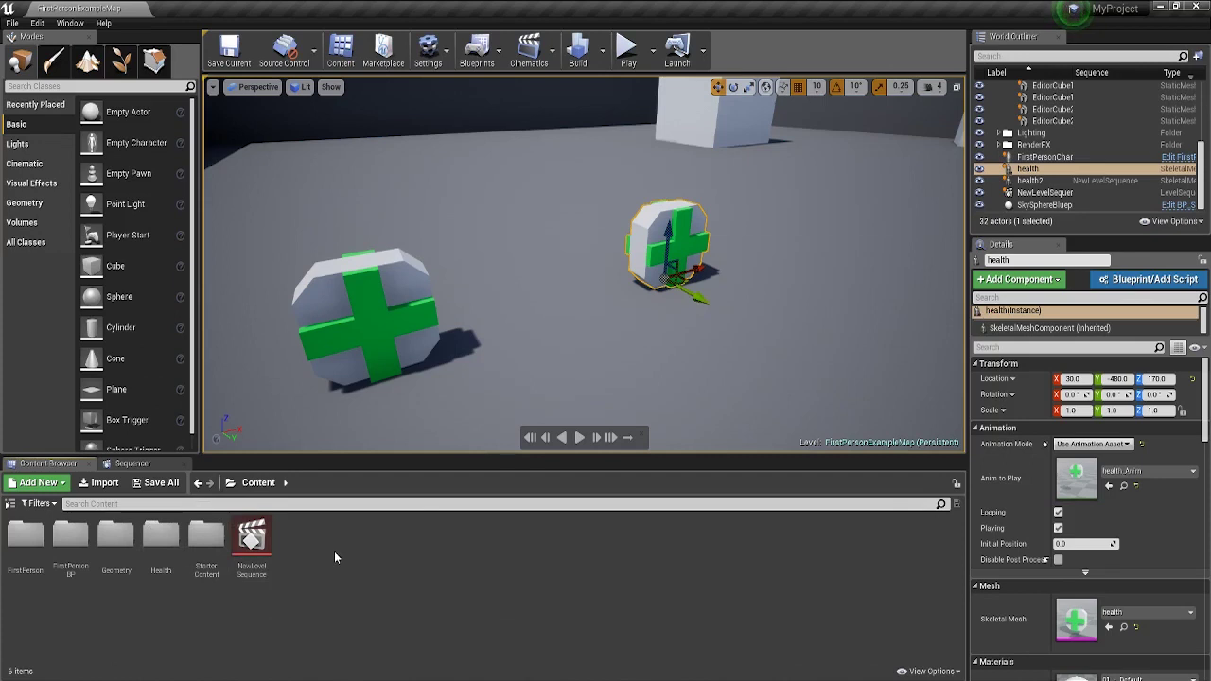
Switch to Unreal Editor, create a folder named Wave in the project's Content folder and open it.
right_click(334, 558)
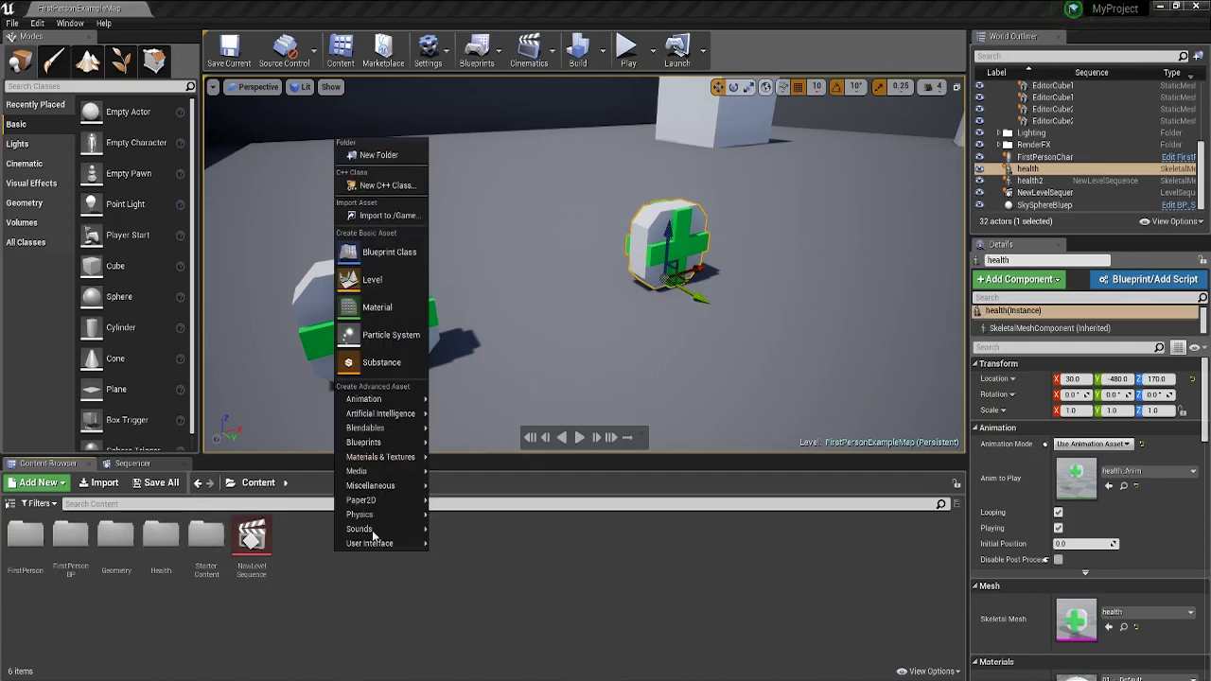
click(378, 154)
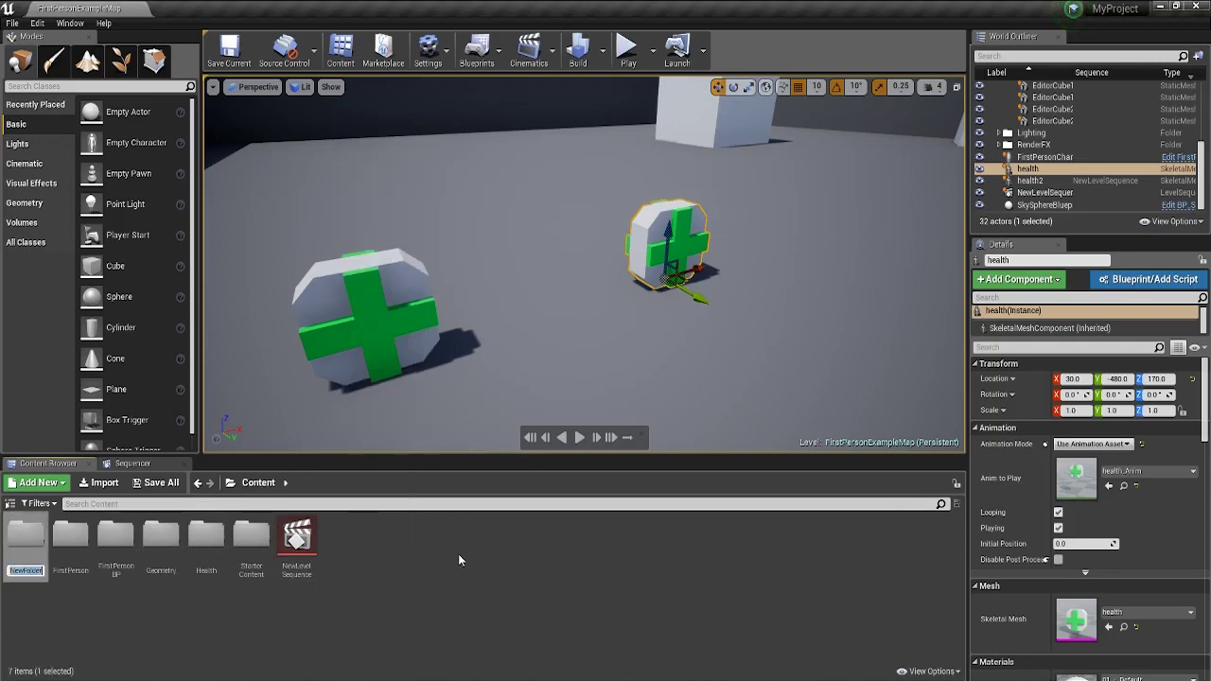
key(Return)
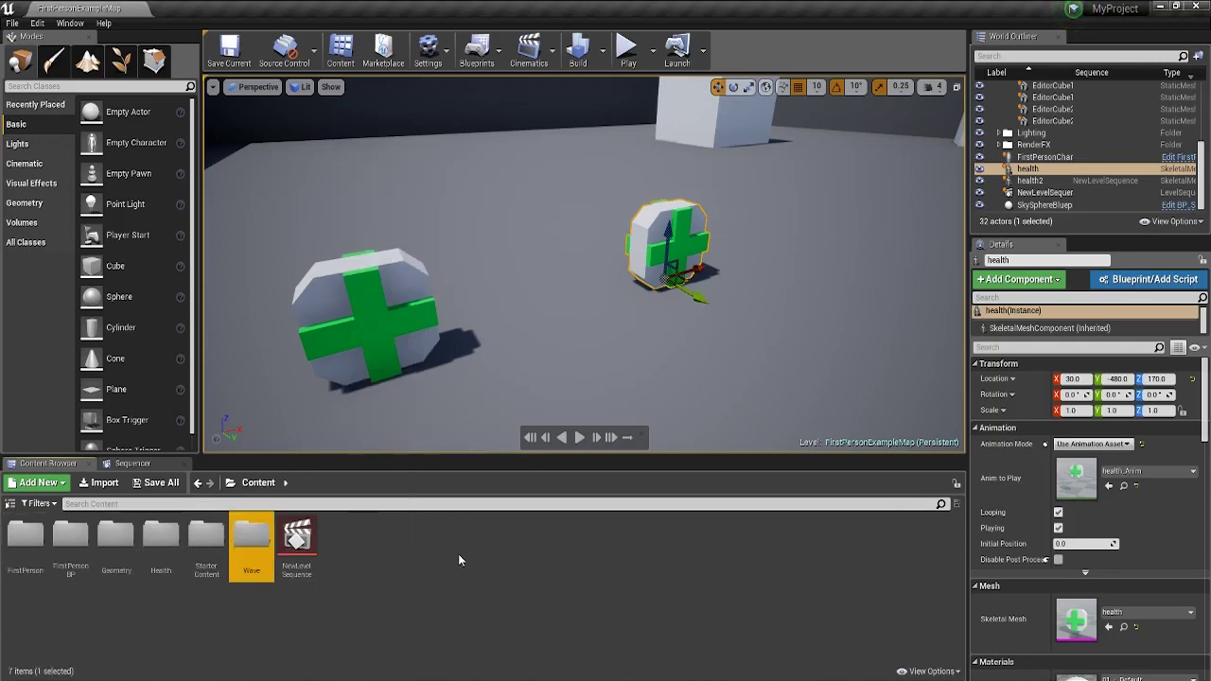
click(344, 553)
double_click(250, 536)
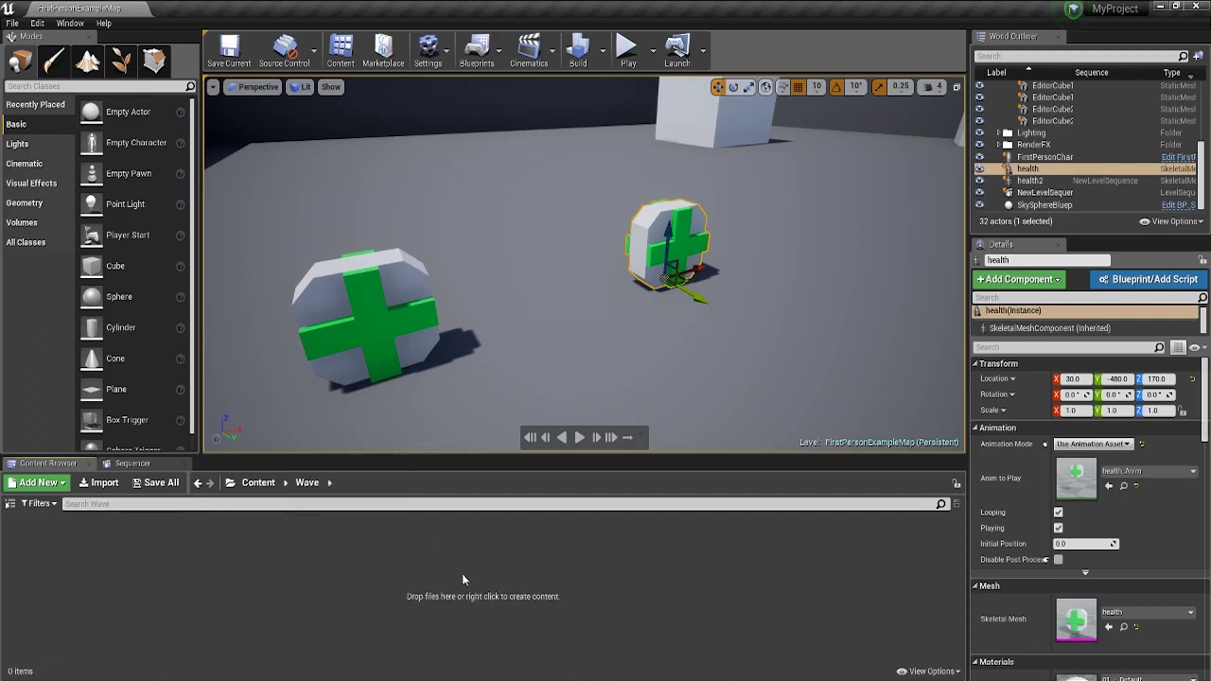
Import wave.FBX into the Wave folder as a skeletal mesh with its animations, and place the wave mesh in the level near the health pickups.
click(105, 483)
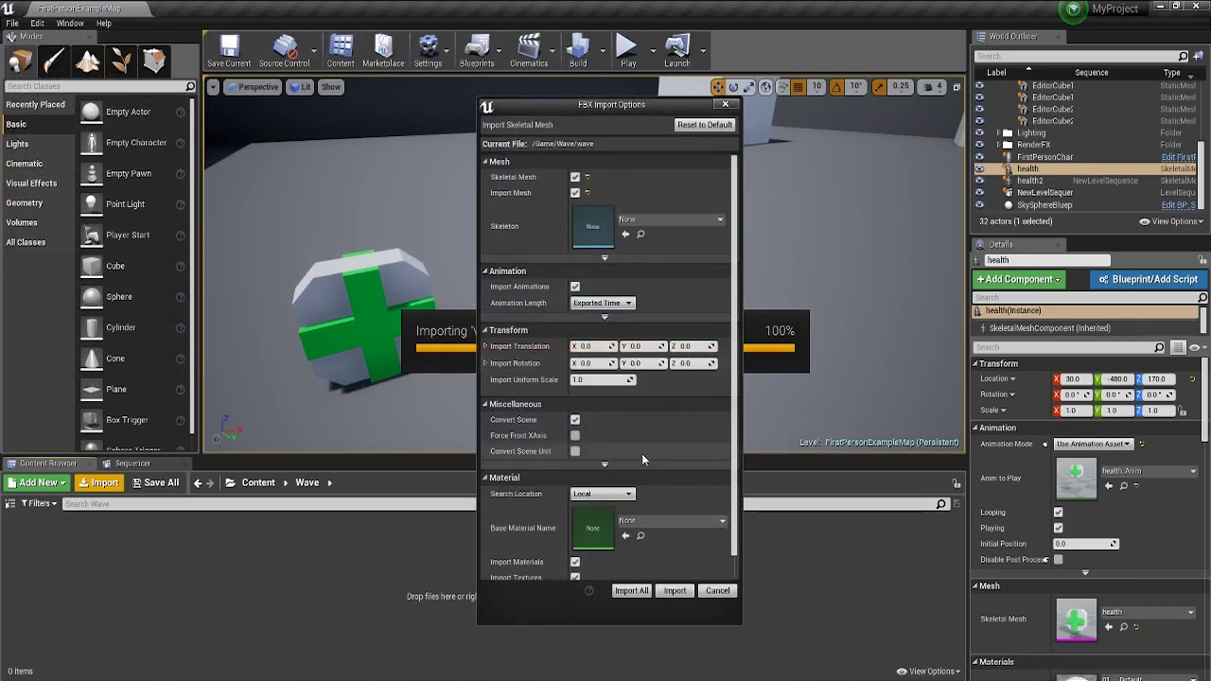
click(648, 594)
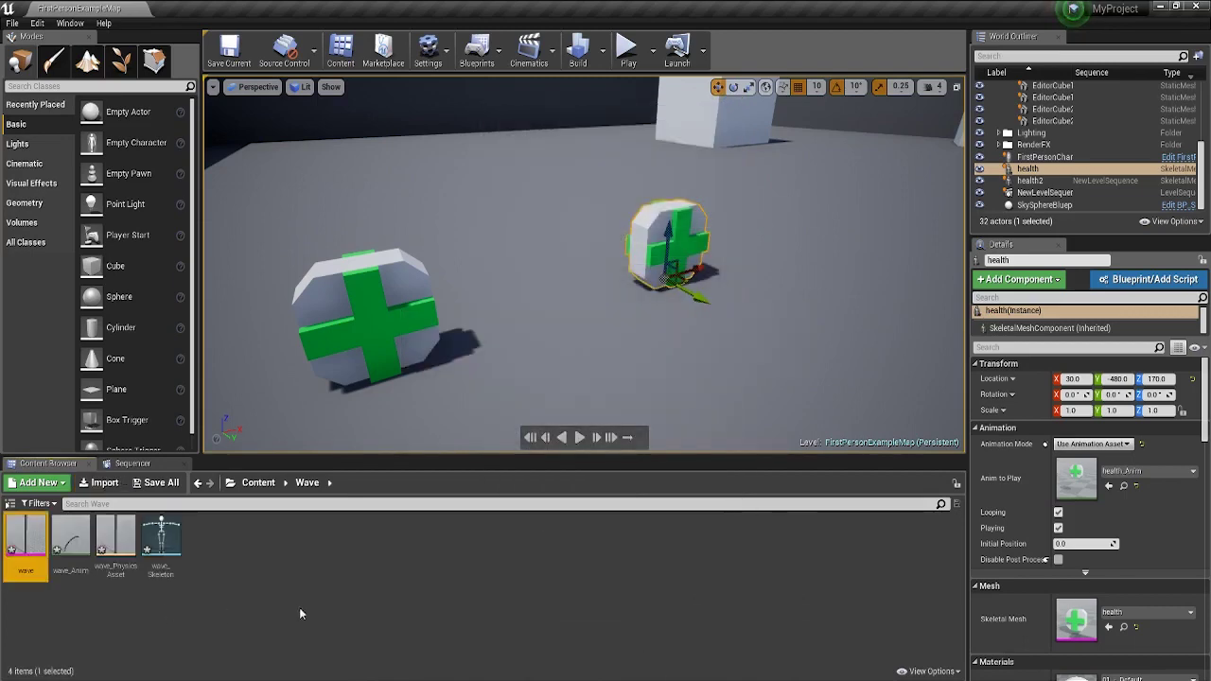
scroll(473, 299, down, 4)
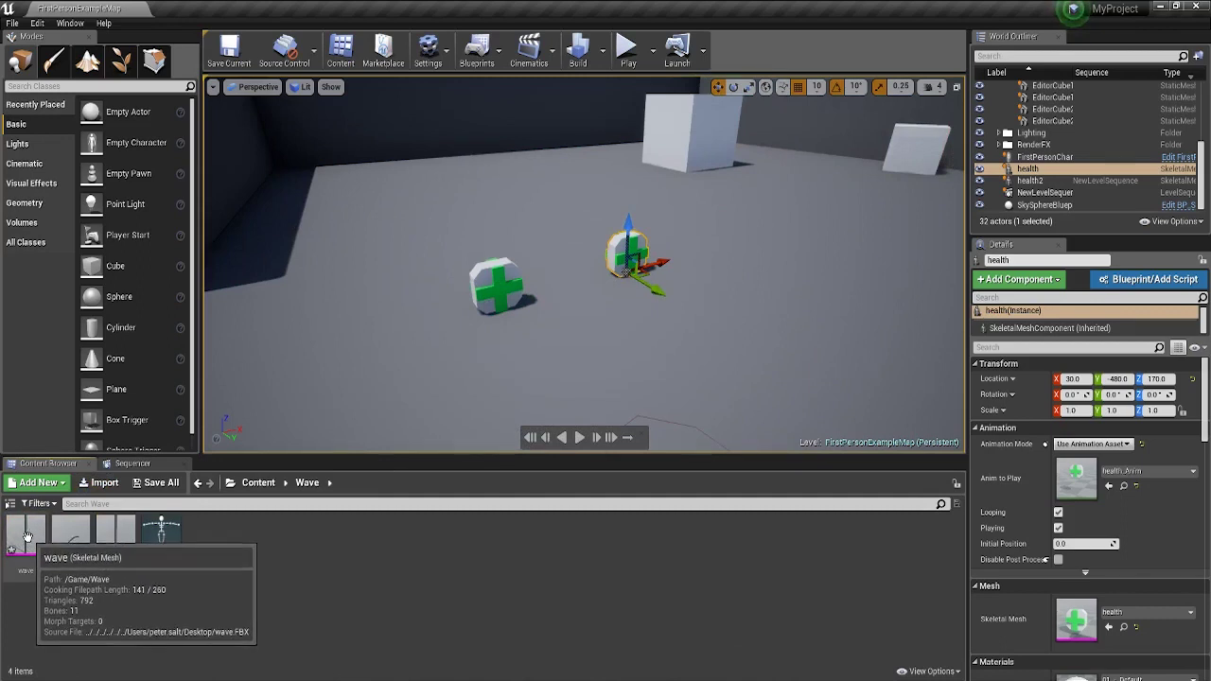
drag(24, 537, 387, 281)
scroll(443, 287, down, 4)
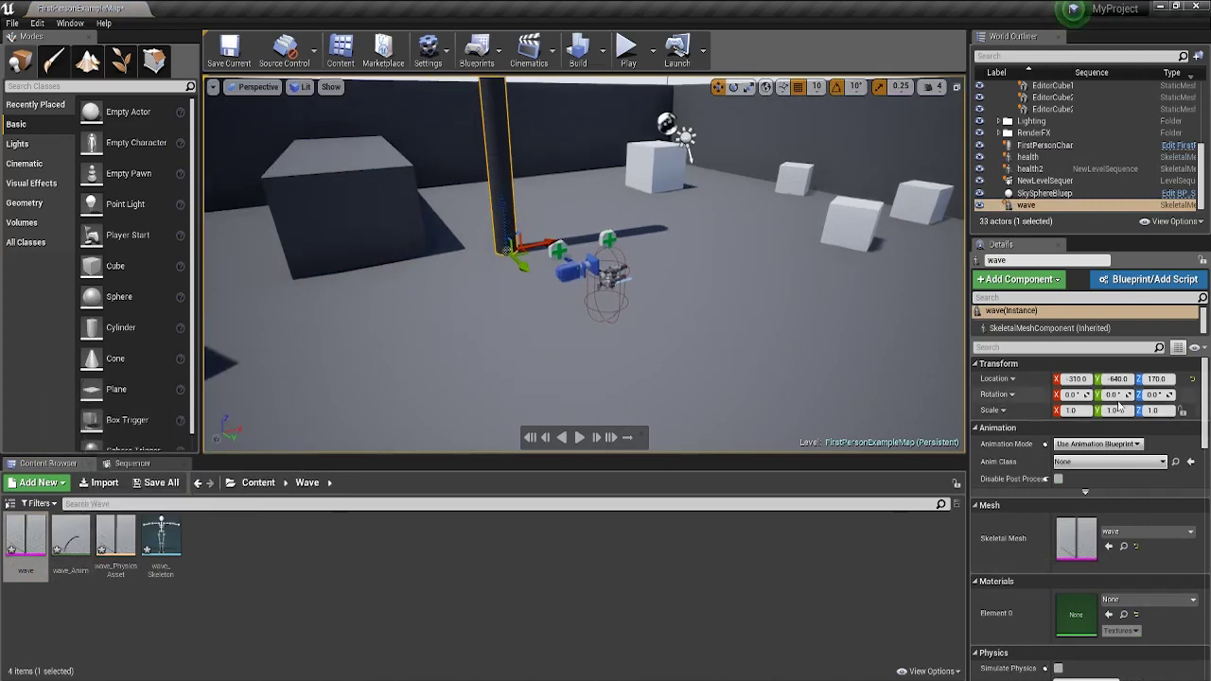
Set the wave actor's animation mode to Use Animation Asset with wave_Anim as the animation to play.
click(1098, 443)
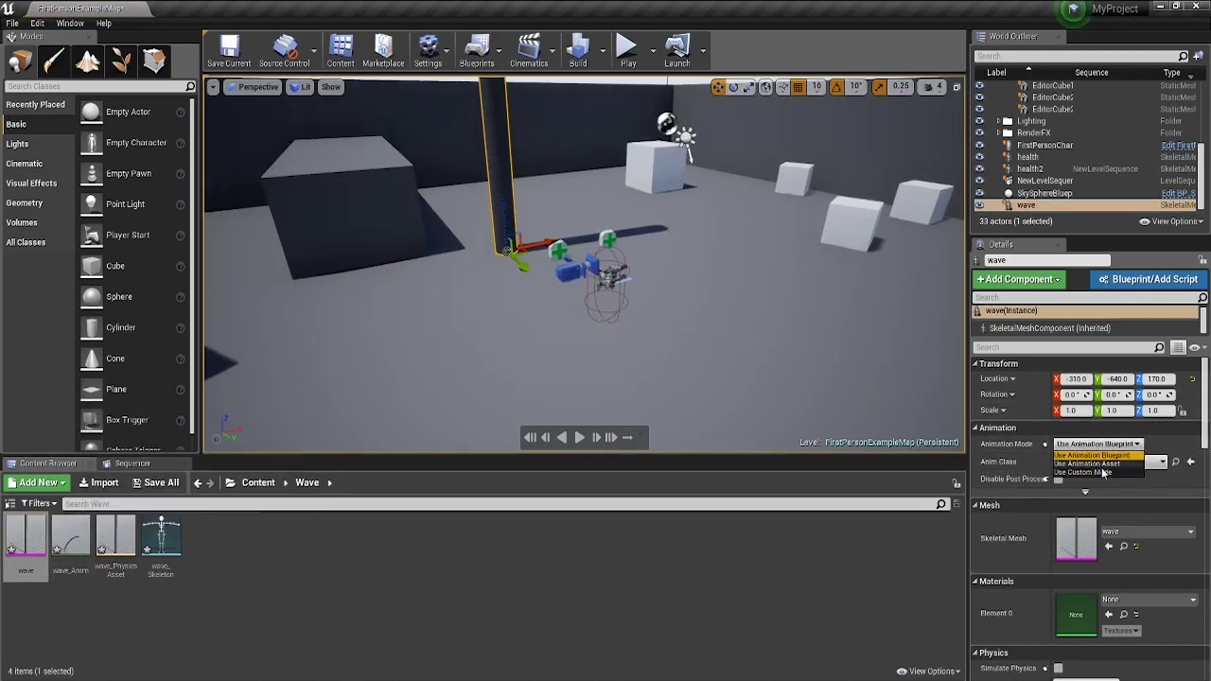
click(1115, 464)
click(1142, 474)
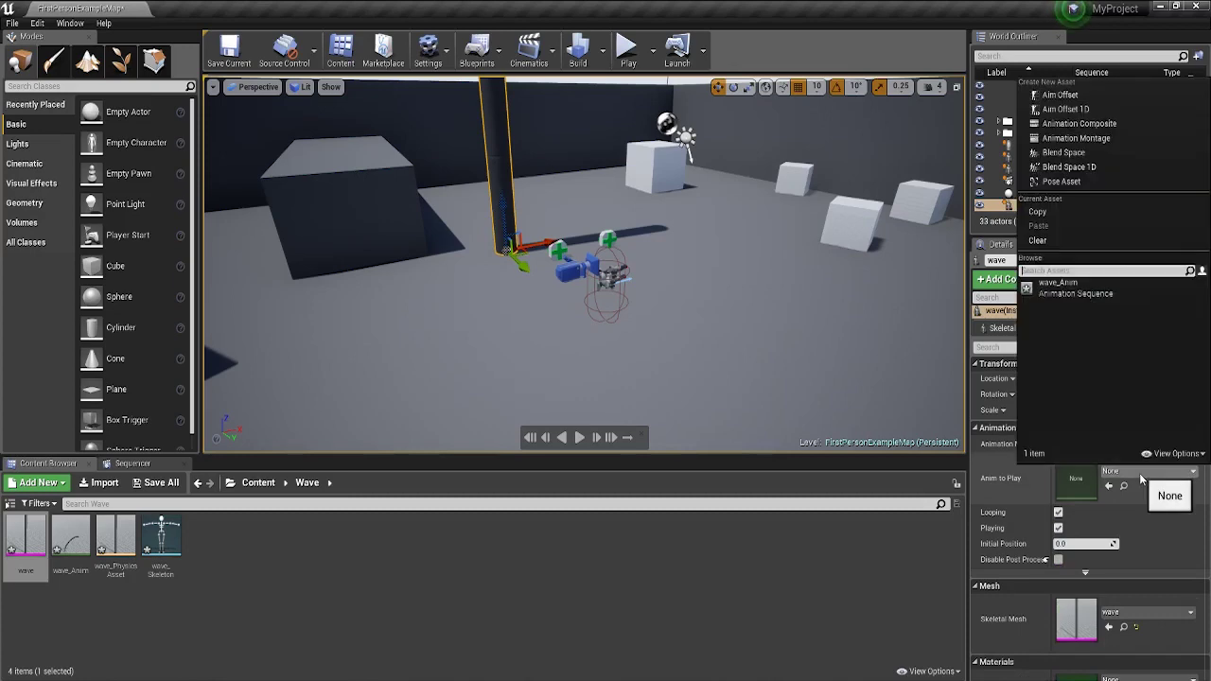
click(1061, 293)
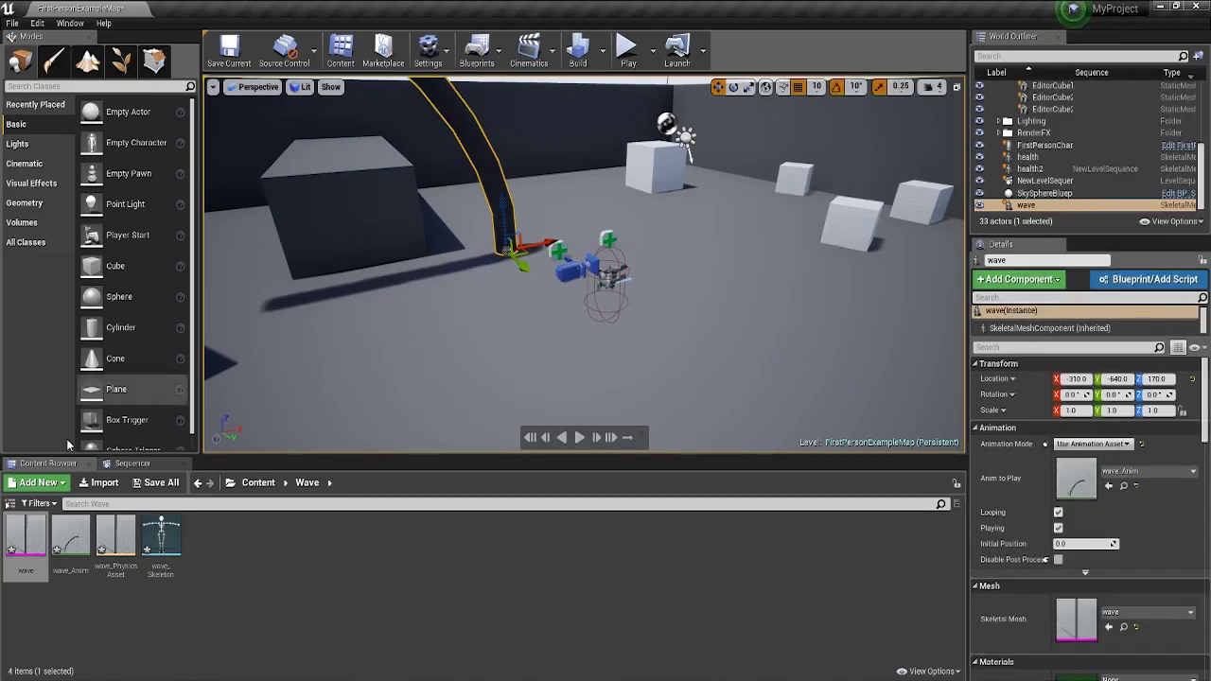
Play the level, walk around the wave tube to check its bending animation and stop the play session.
click(627, 48)
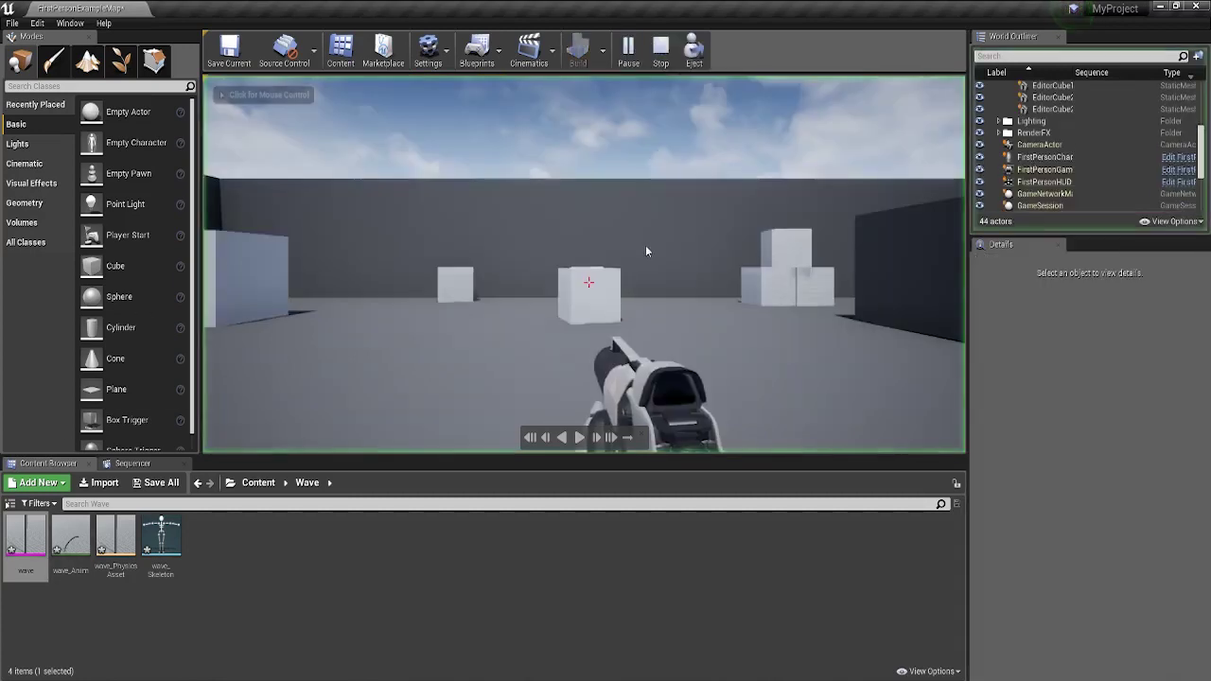
click(589, 282)
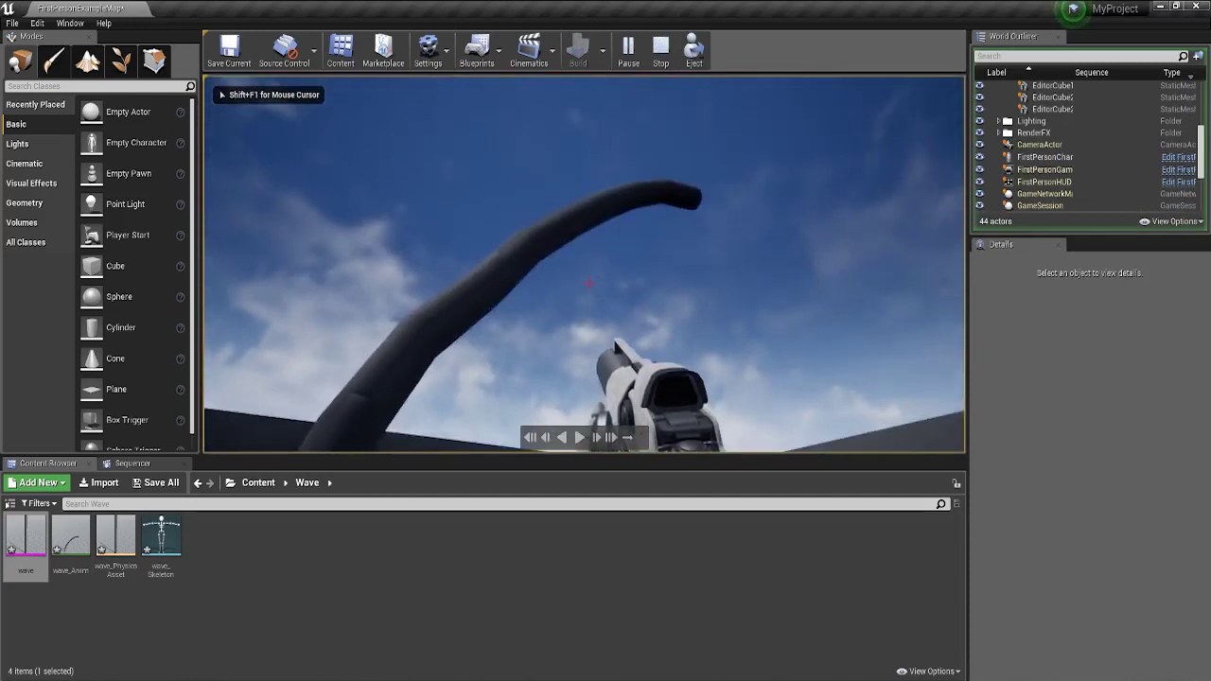
key(s)
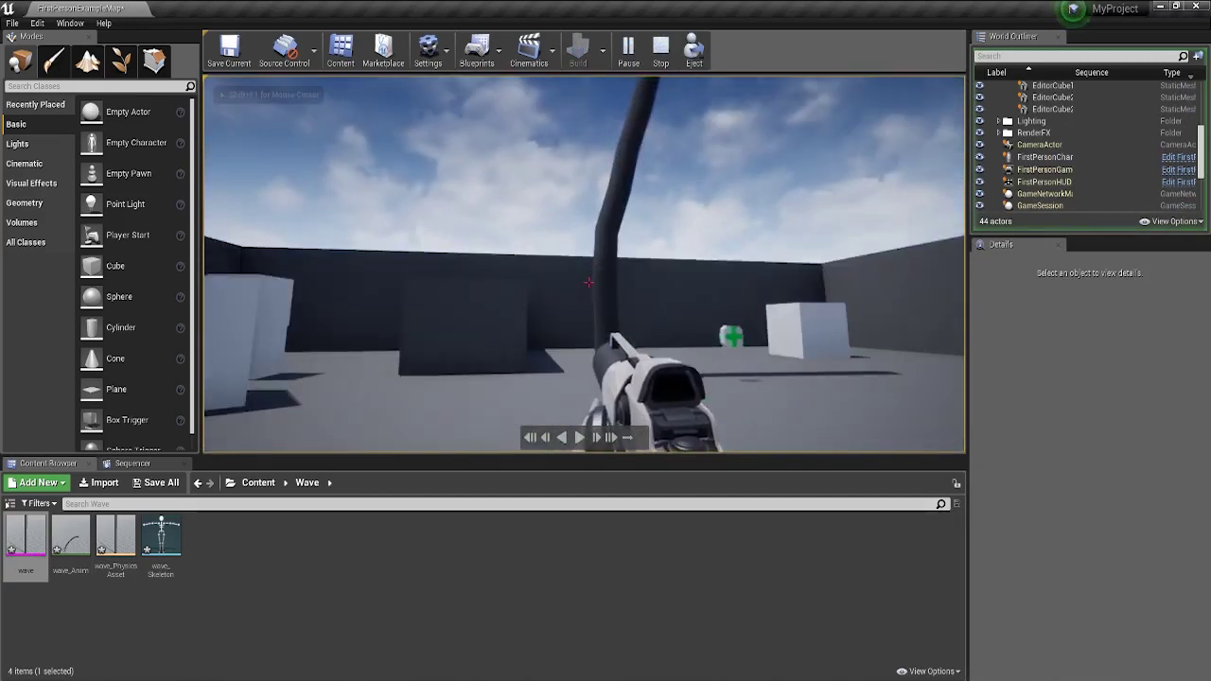
key(w)
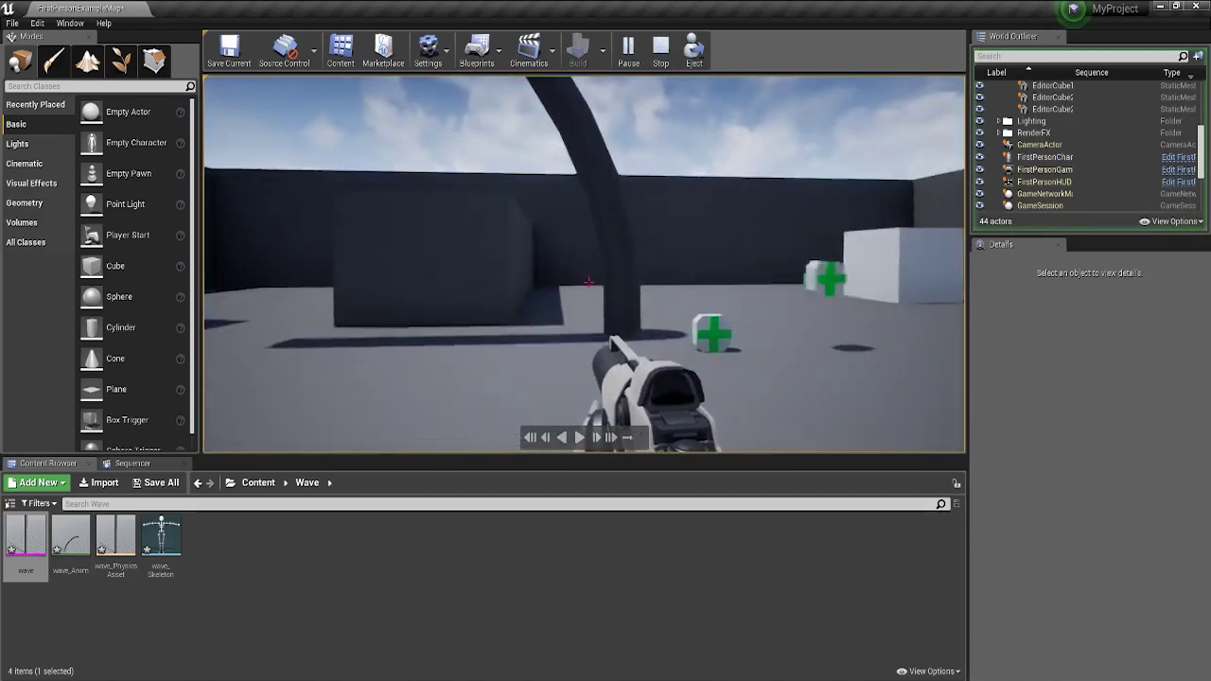
key(w)
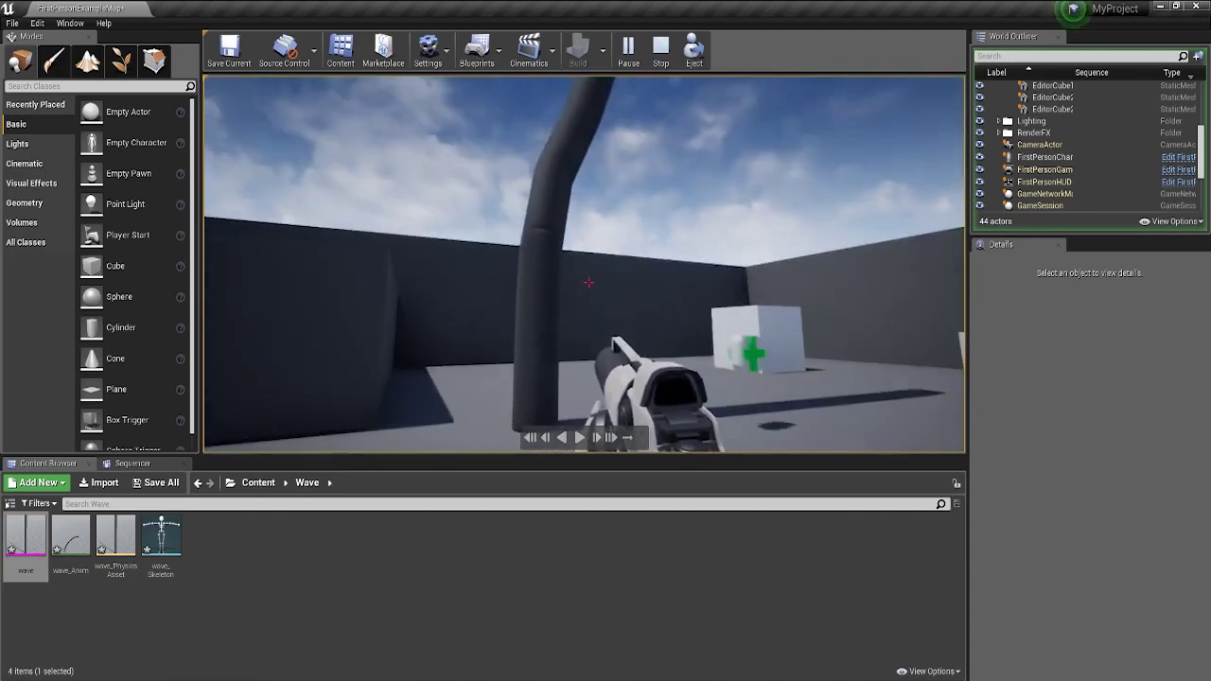
key(a)
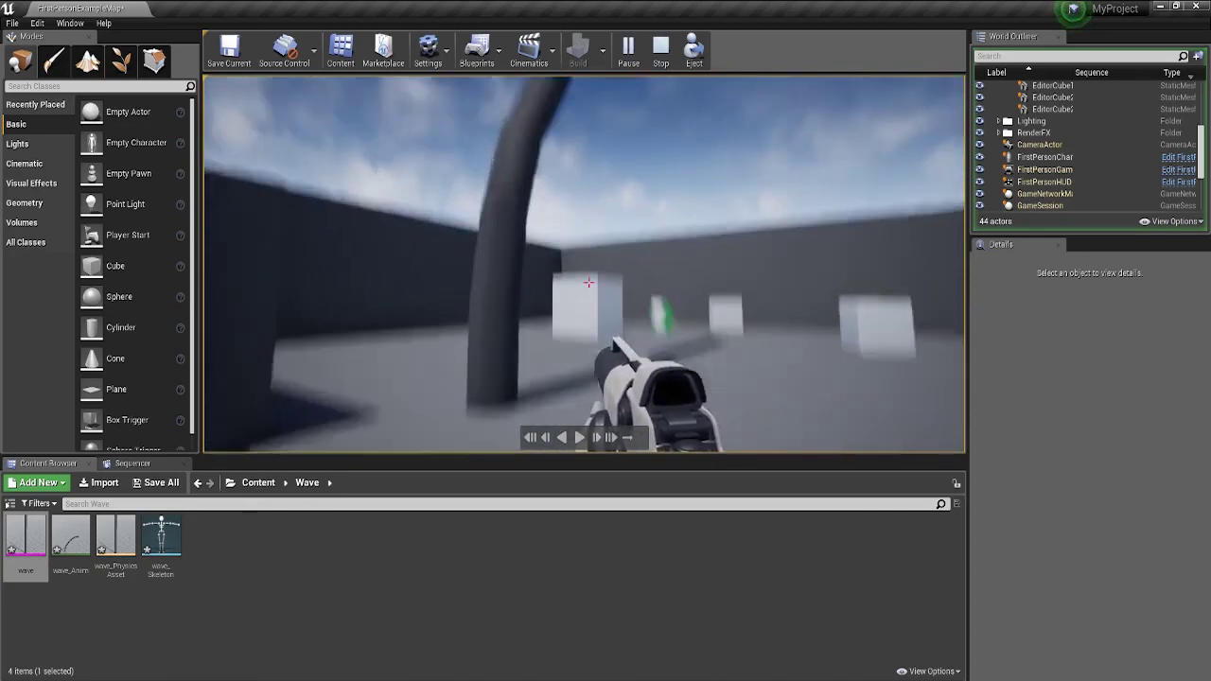
key(w)
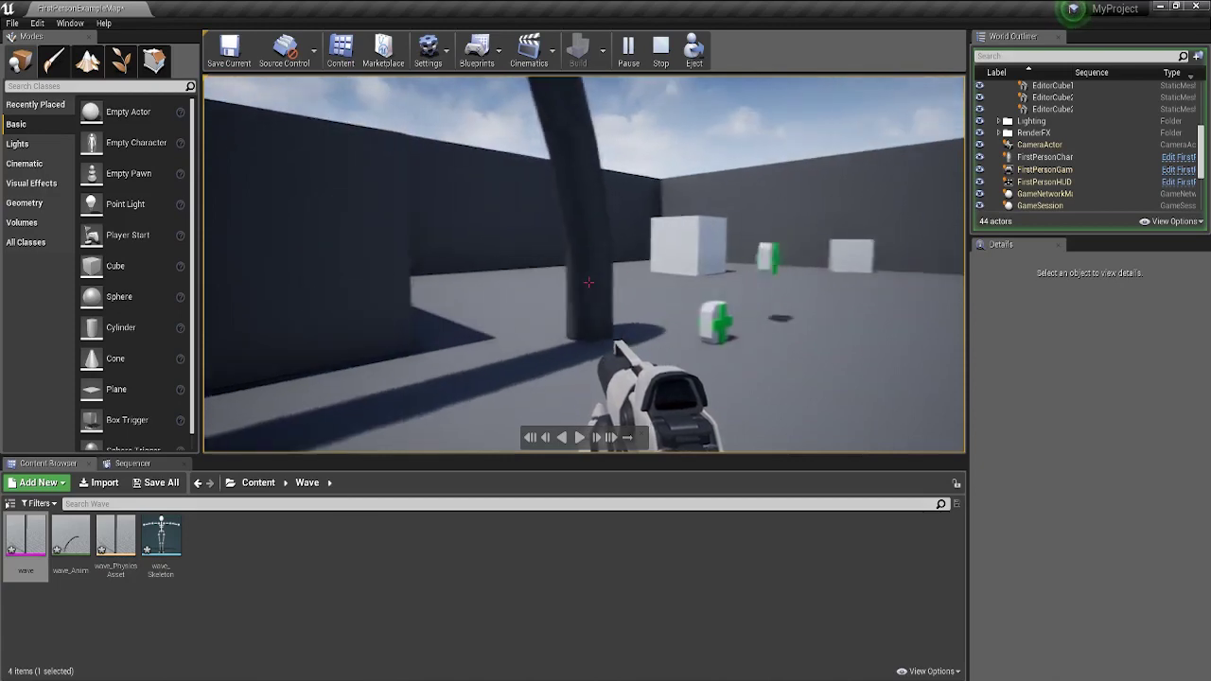
key(a)
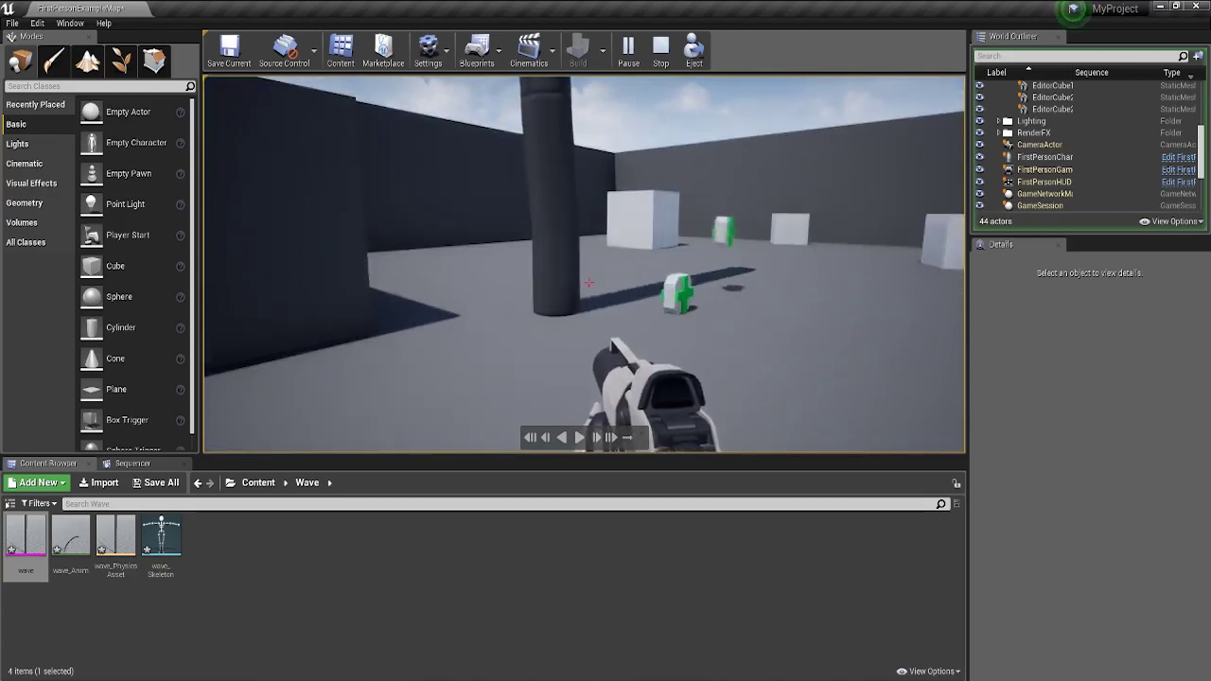
key(Escape)
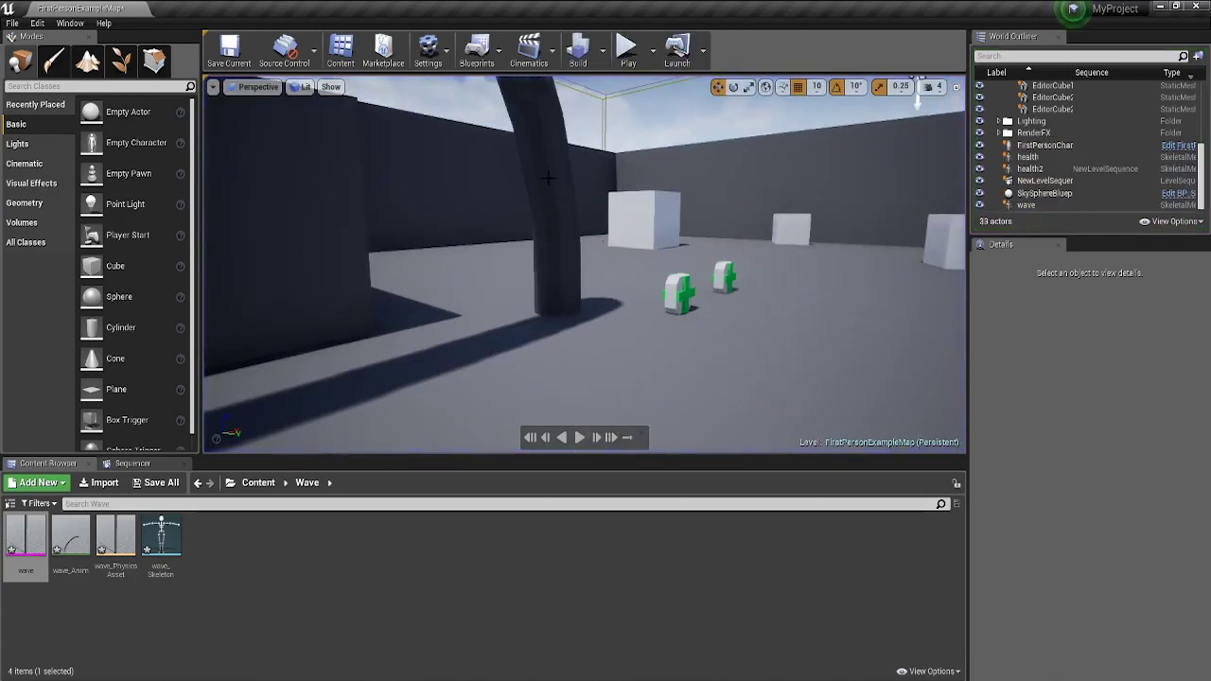
Select the wave tube in the level and assign the M_Metal_Gold material to its Element 0.
click(547, 174)
scroll(1124, 579, down, 3)
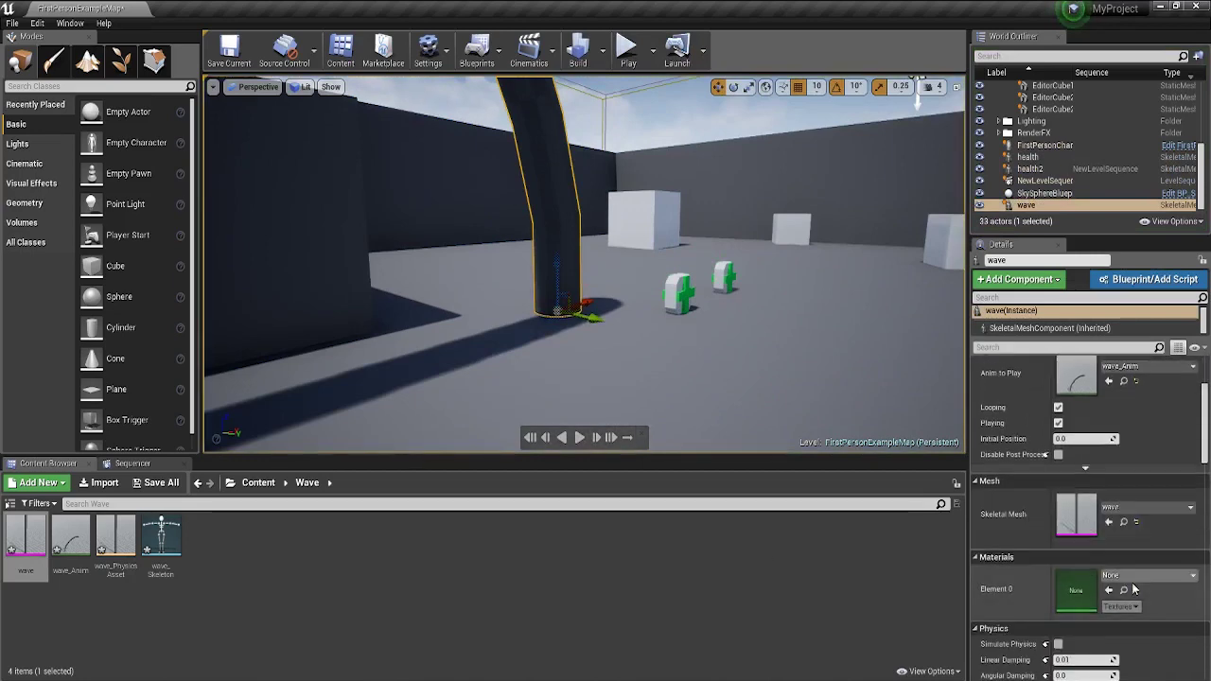
click(1152, 576)
text(go)
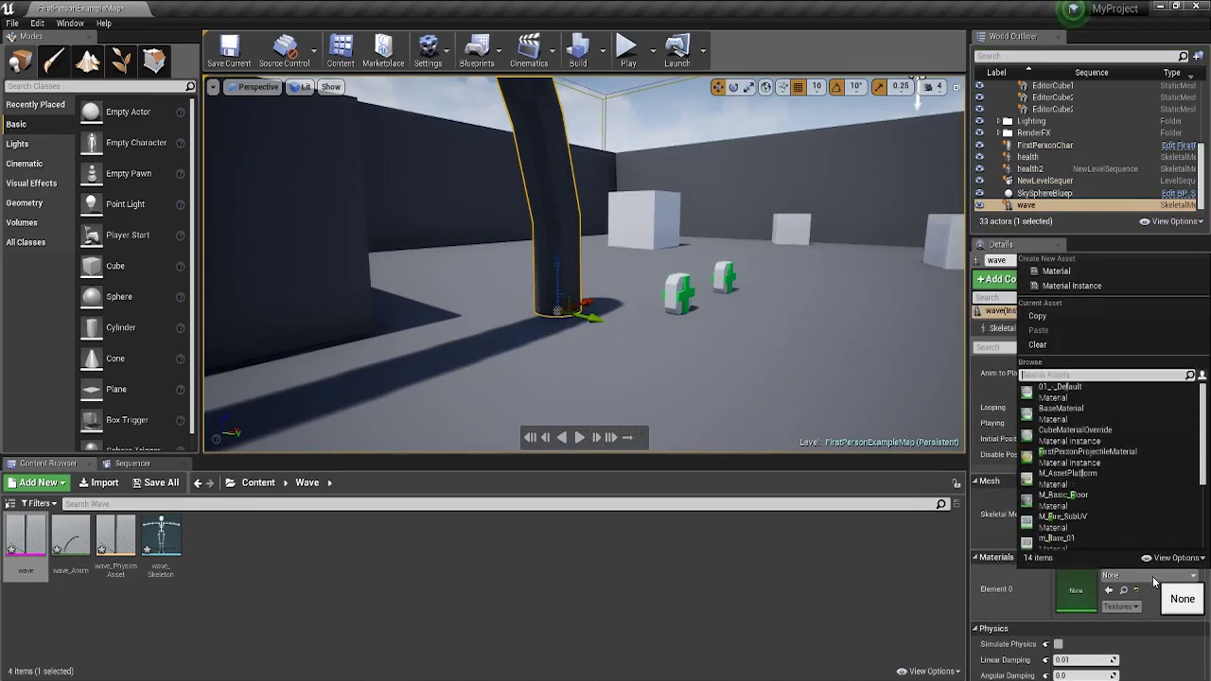
text(ld)
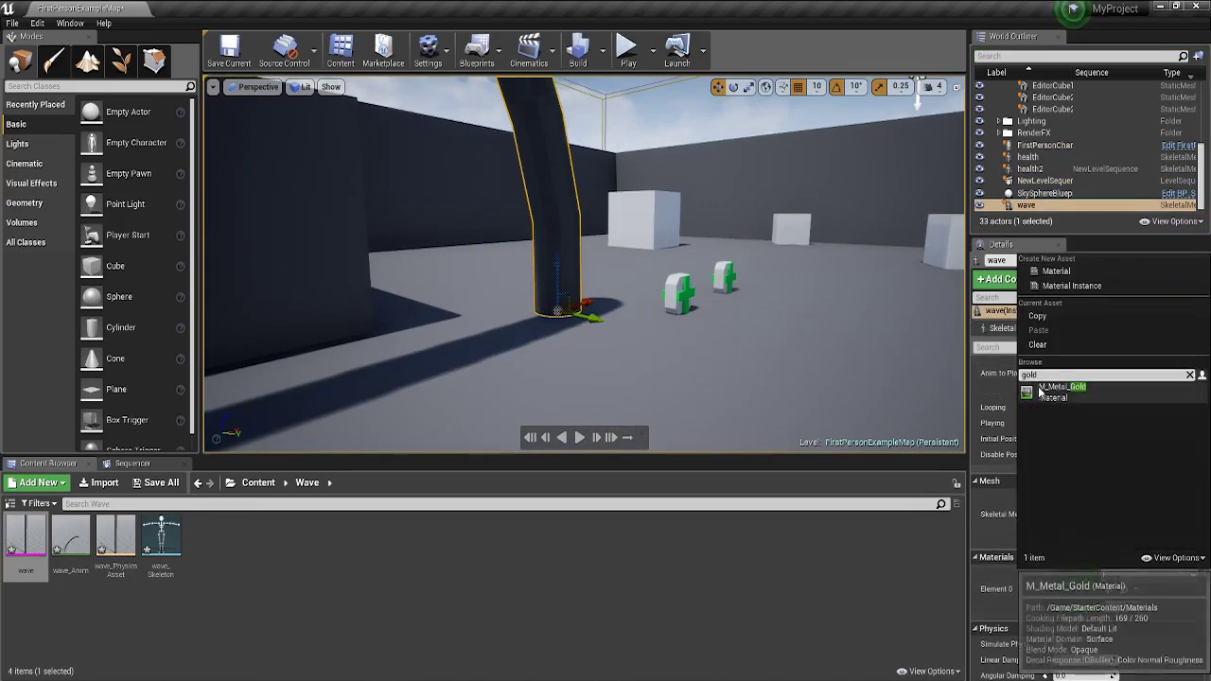
click(1093, 393)
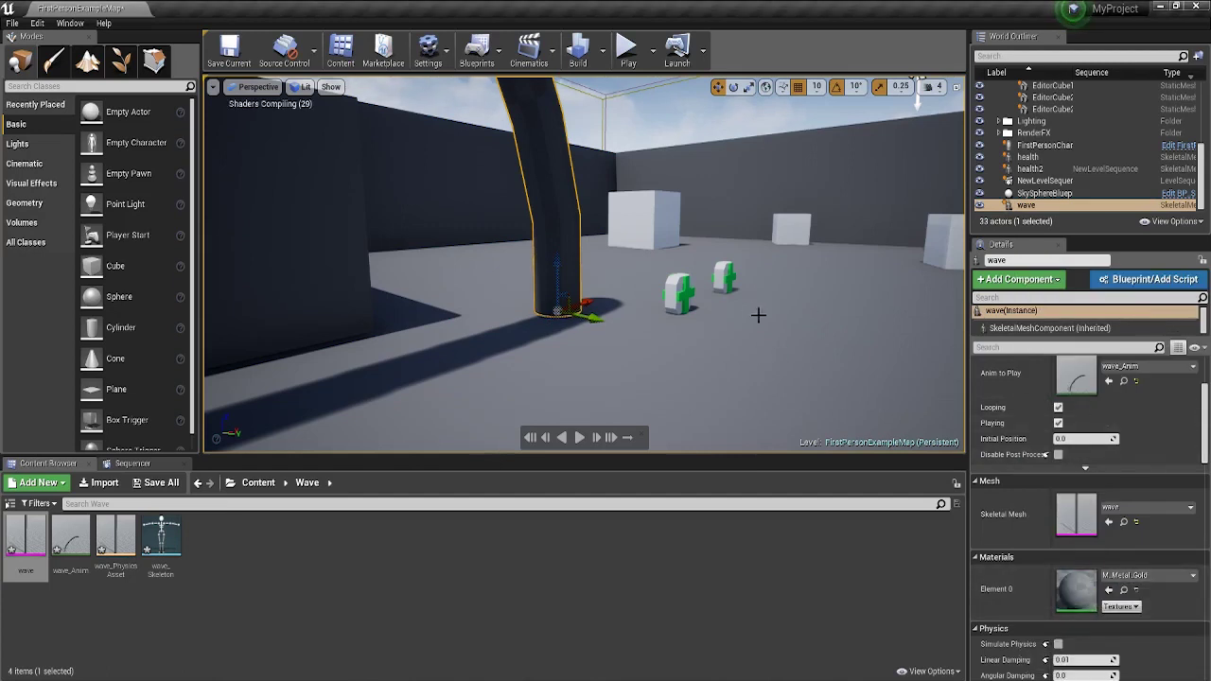
Play the level again to check the animated wave tube with its gold material.
right_drag(744, 308, 668, 261)
click(628, 49)
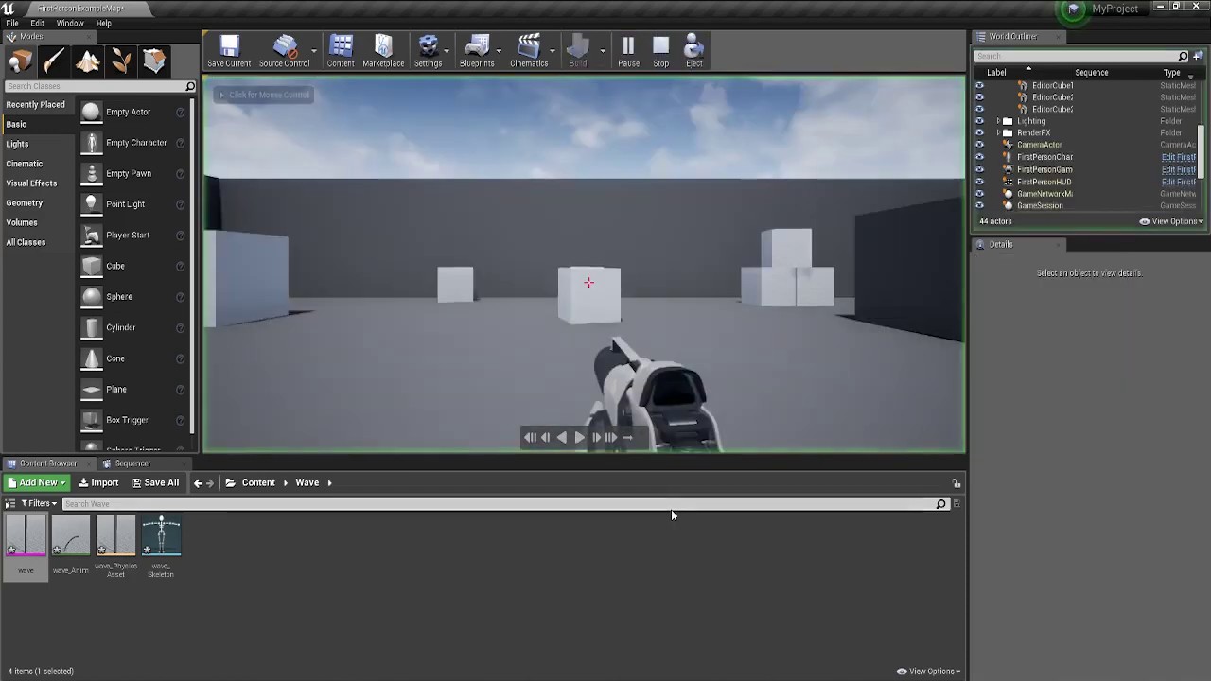